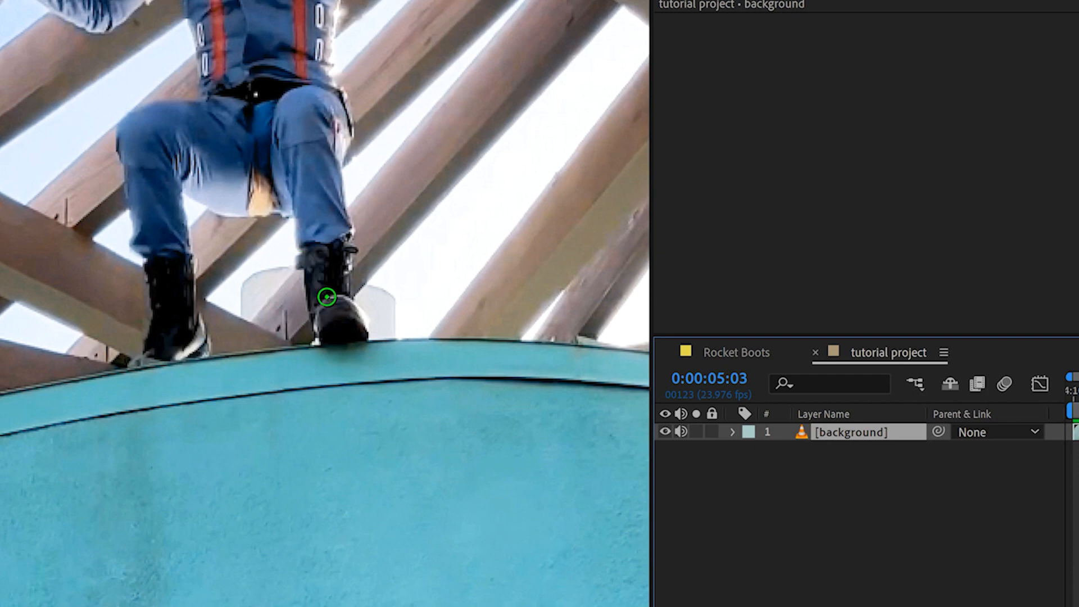
Use the Roto Brush at 0:00:05:03 to add both boots, including their toes and soles, to the foreground selection
{"action": "left_click_drag", "start_coordinate": [183, 289], "coordinate": [170, 329]}
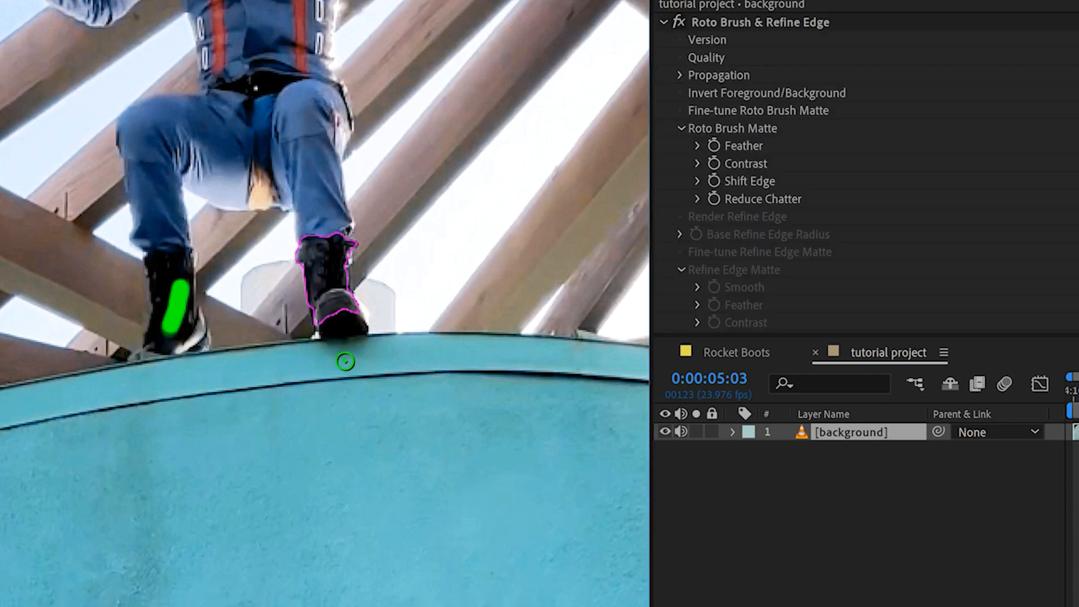
{"action": "left_click_drag", "start_coordinate": [342, 332], "coordinate": [332, 297]}
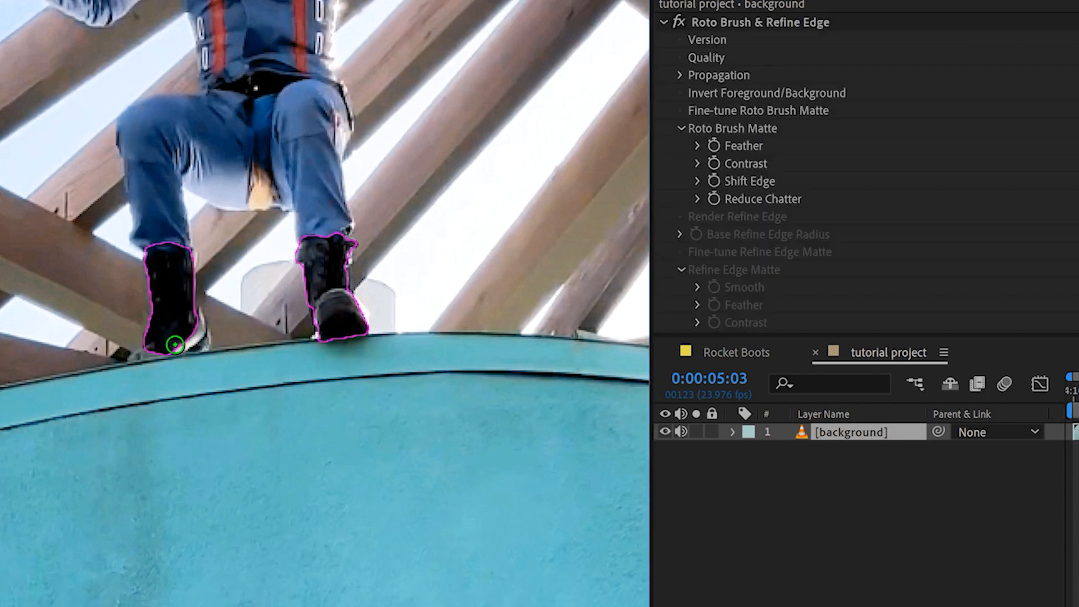
{"action": "mouse_move", "coordinate": [180, 342]}
{"action": "left_mouse_down"}
{"action": "mouse_move", "coordinate": [173, 314]}
{"action": "mouse_move", "coordinate": [187, 337]}
{"action": "mouse_move", "coordinate": [162, 345]}
{"action": "left_mouse_up"}
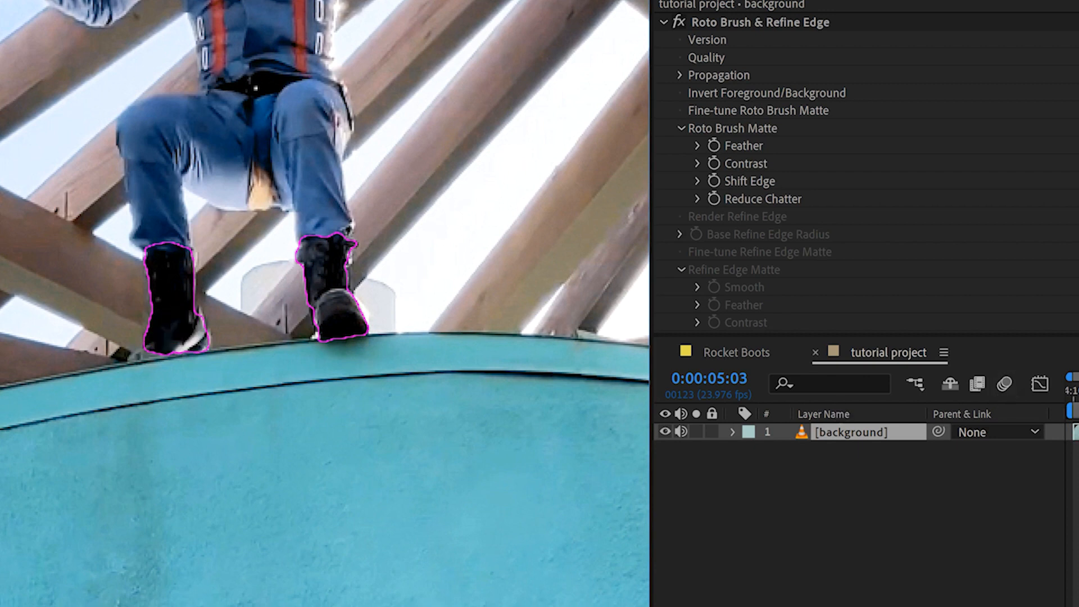
Correct the Roto Brush selection at 0:00:05:11 and 0:00:05:13 so it includes the missed parts of the boots' soles
{"action": "left_click", "coordinate": [1077, 392]}
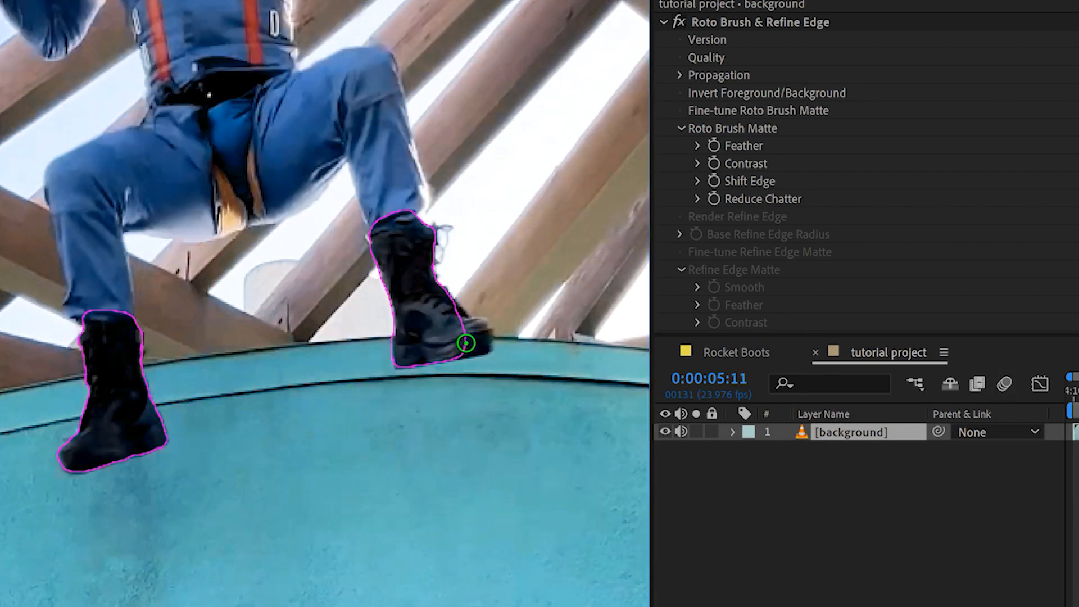
{"action": "left_click_drag", "start_coordinate": [466, 343], "coordinate": [439, 338]}
{"action": "key", "text": "Page_Down"}
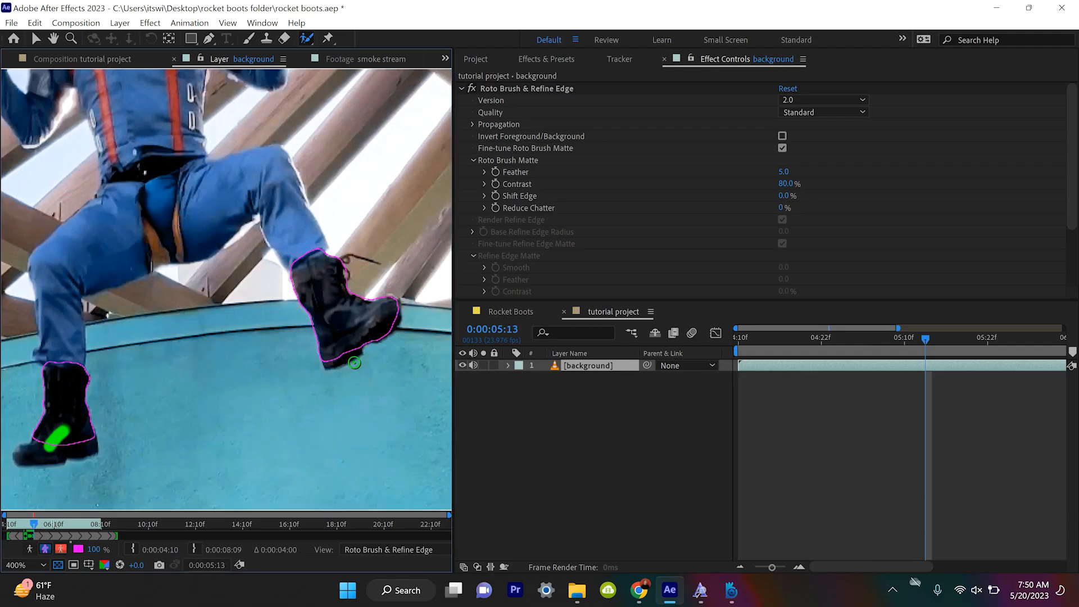
{"action": "left_click_drag", "start_coordinate": [340, 353], "coordinate": [336, 343]}
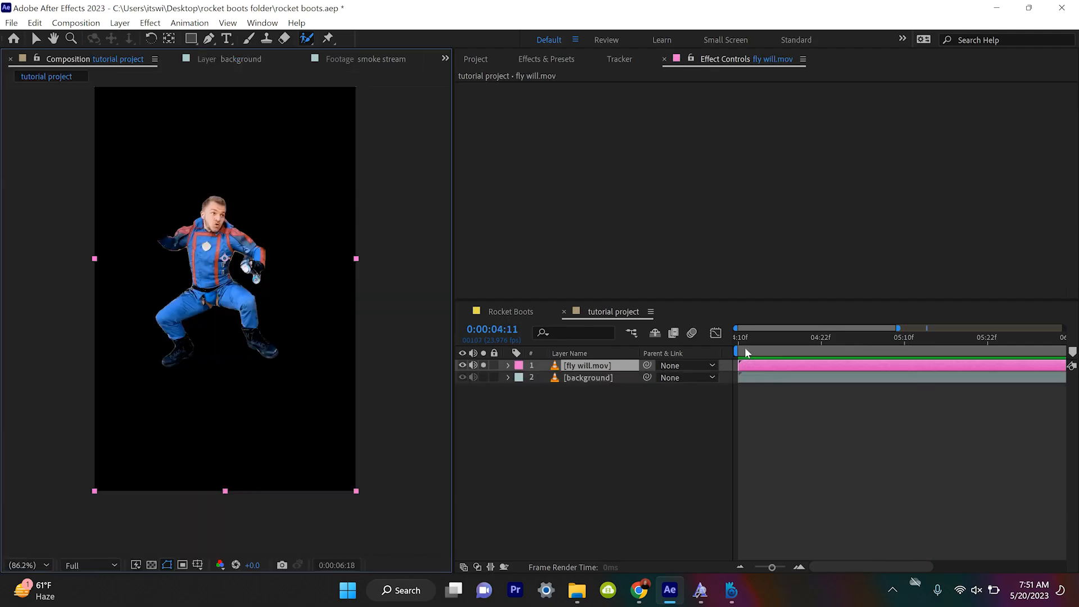
Play and scrub through the soloed fly will.mov layer, examining the cutout around the legs and boots against transparency
{"action": "key", "text": "space"}
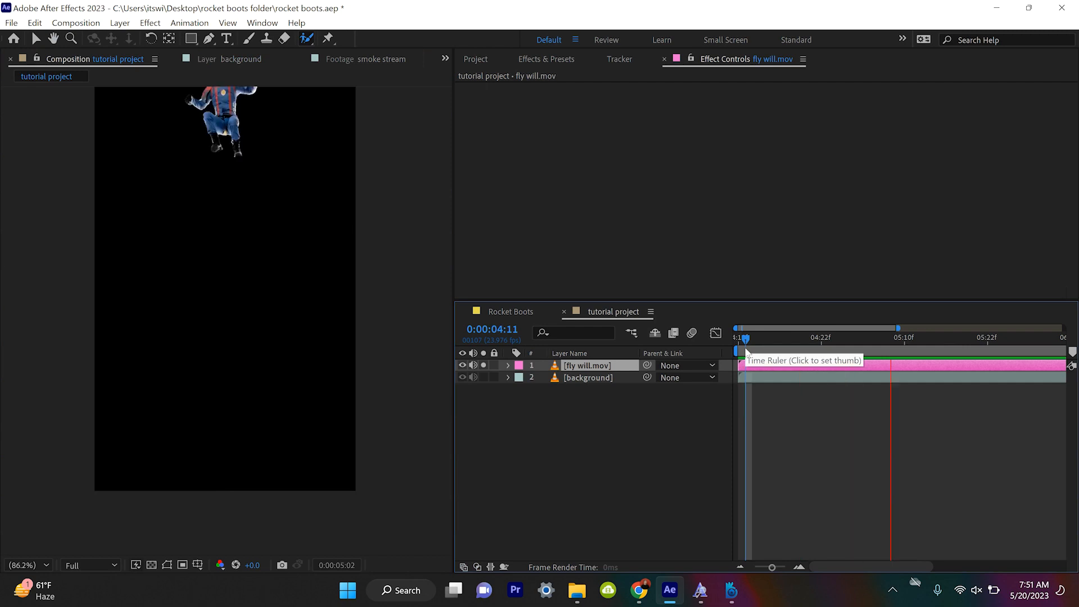
{"action": "left_click", "coordinate": [820, 349]}
{"action": "left_click", "coordinate": [933, 340]}
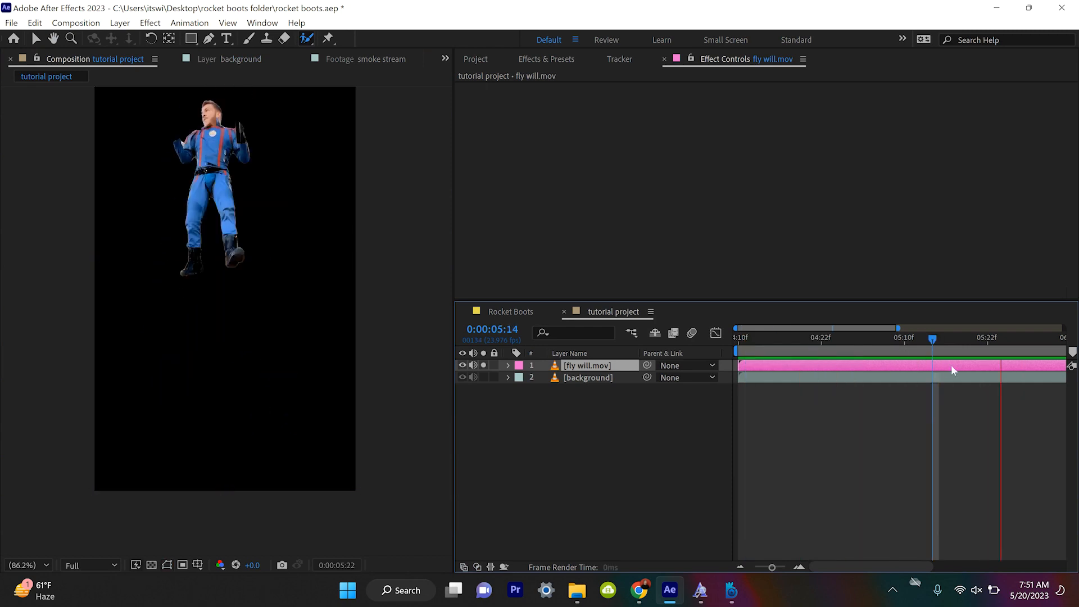
{"action": "left_click_drag", "start_coordinate": [941, 339], "coordinate": [916, 366]}
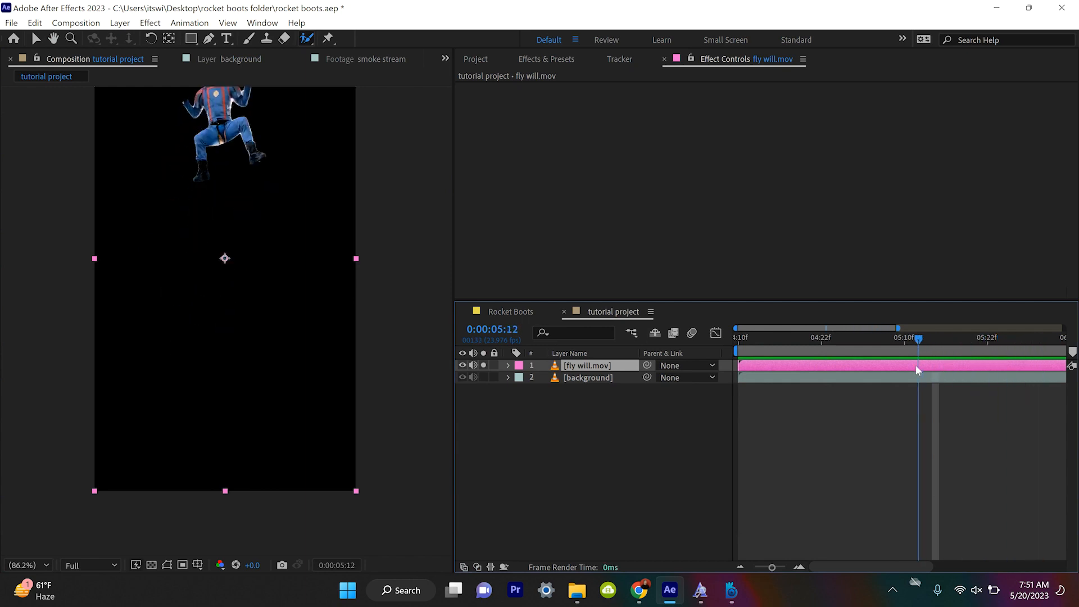
{"action": "scroll", "coordinate": [247, 238], "scroll_direction": "up", "scroll_amount": 2}
{"action": "scroll", "coordinate": [248, 243], "scroll_direction": "up", "scroll_amount": 5}
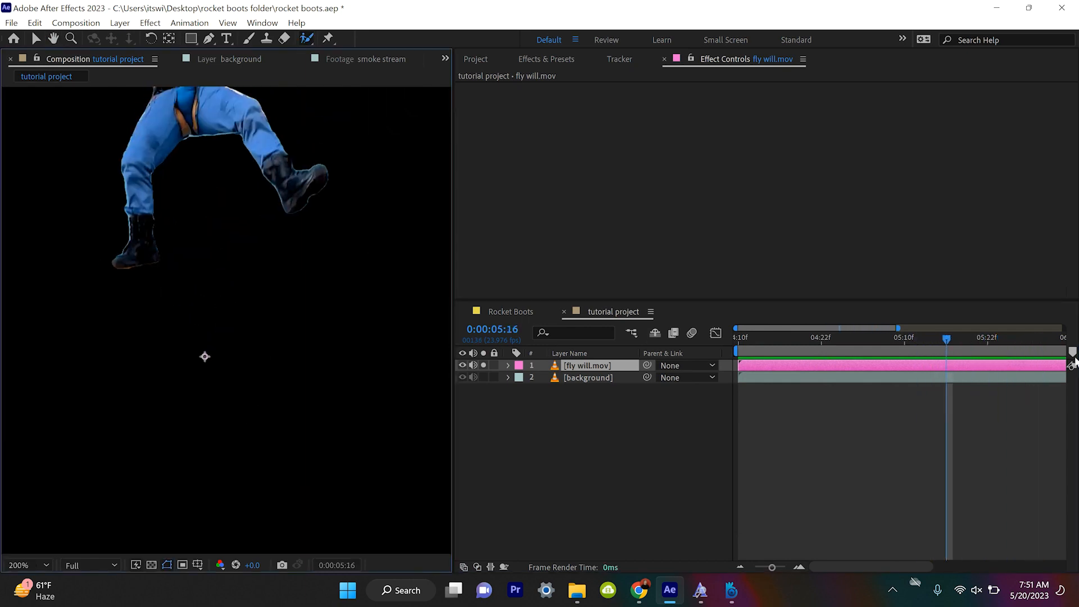
{"action": "left_click_drag", "start_coordinate": [960, 341], "coordinate": [995, 382]}
{"action": "left_click", "coordinate": [151, 565]}
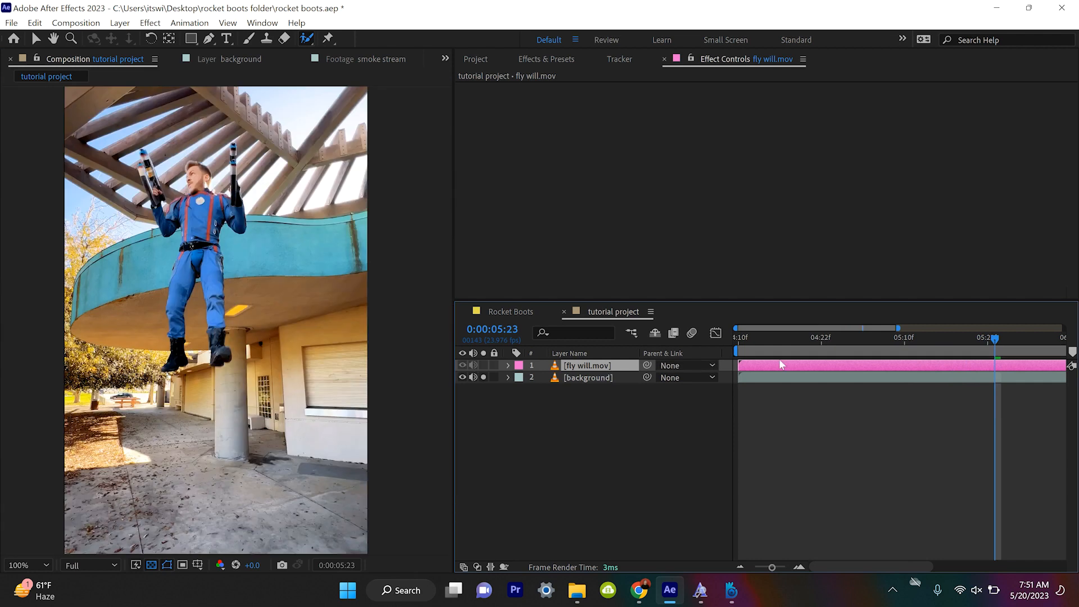
Start a motion track on the background layer at 0:00:05:16
{"action": "left_click_drag", "start_coordinate": [779, 359], "coordinate": [947, 372]}
{"action": "left_click", "coordinate": [572, 377]}
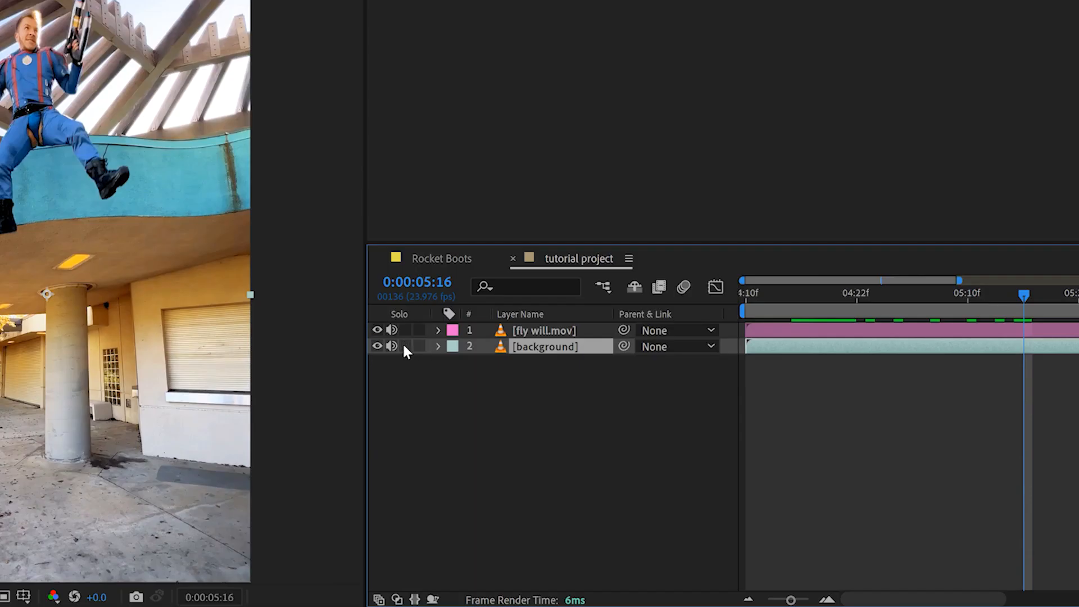
{"action": "left_click", "coordinate": [652, 78]}
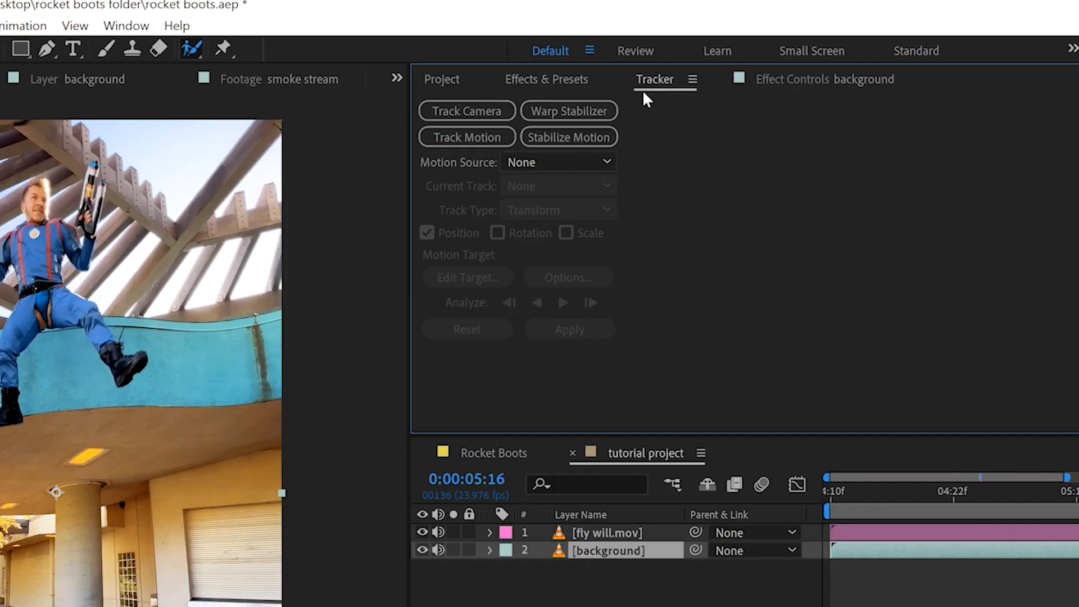
{"action": "left_click", "coordinate": [467, 137]}
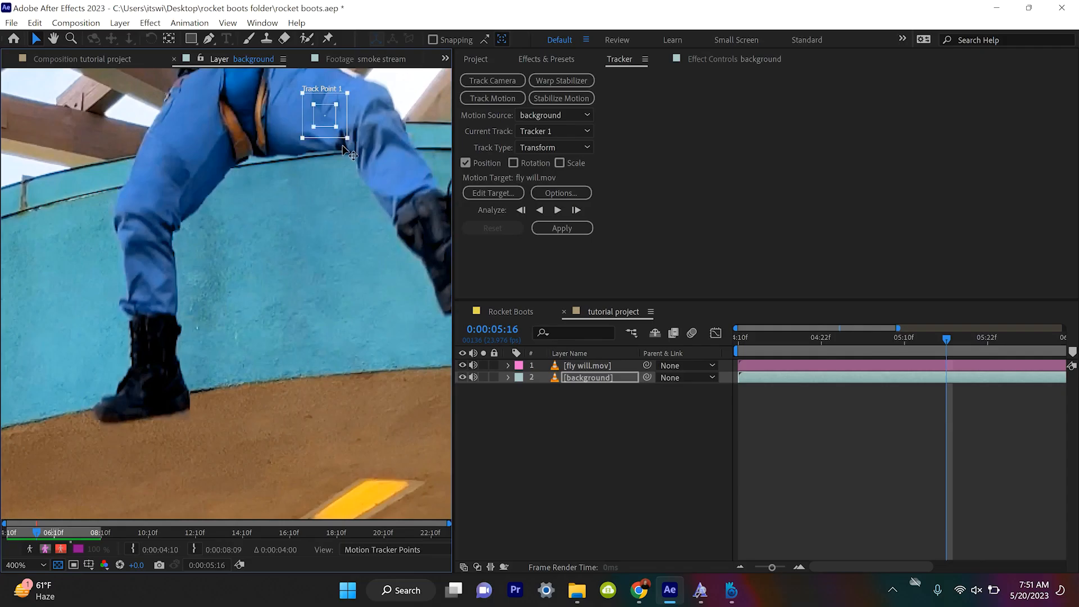
Place Track Point 1 on the lower boot, enlarge its search region, and fit the feature region to the boot's width
{"action": "left_click_drag", "start_coordinate": [232, 191], "coordinate": [160, 466]}
{"action": "left_click_drag", "start_coordinate": [280, 316], "coordinate": [169, 380]}
{"action": "scroll", "coordinate": [170, 380], "scroll_direction": "up", "scroll_amount": 1}
{"action": "left_click_drag", "start_coordinate": [88, 464], "coordinate": [223, 379]}
{"action": "scroll", "coordinate": [313, 312], "scroll_direction": "down", "scroll_amount": 1}
{"action": "left_click_drag", "start_coordinate": [274, 300], "coordinate": [386, 411]}
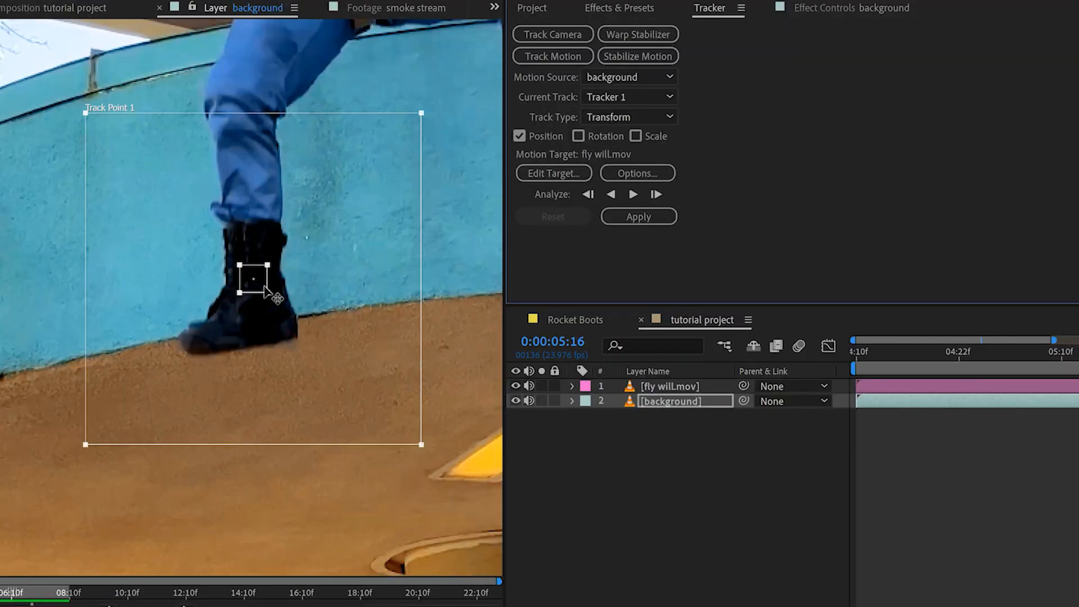
{"action": "left_click_drag", "start_coordinate": [267, 291], "coordinate": [281, 306]}
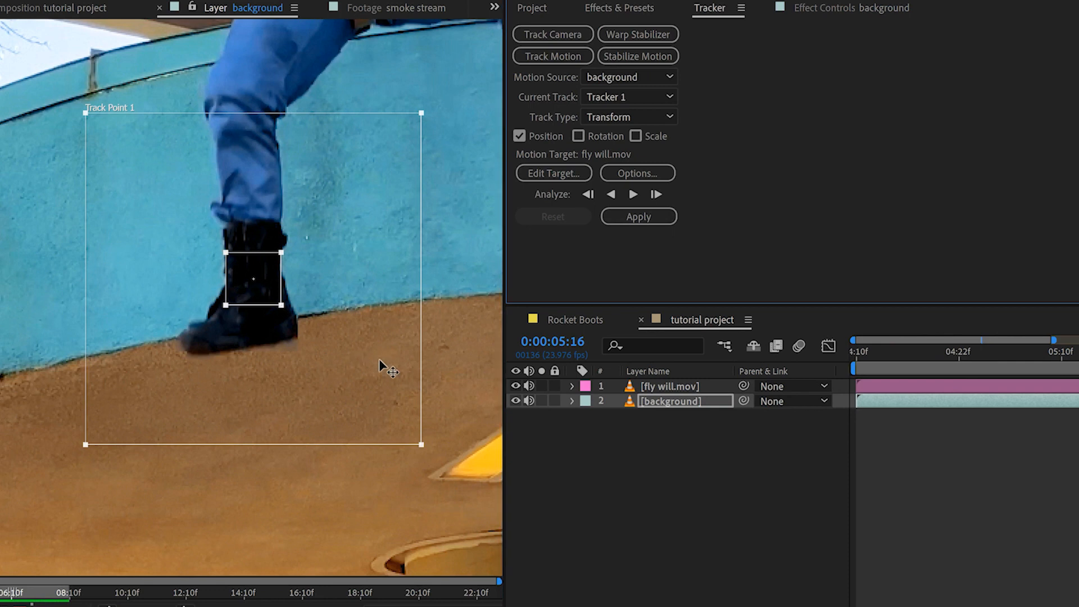
Analyze the boot track backward from 0:00:05:16, stop it, and analyze it forward
{"action": "scroll", "coordinate": [379, 359], "scroll_direction": "down", "scroll_amount": 1}
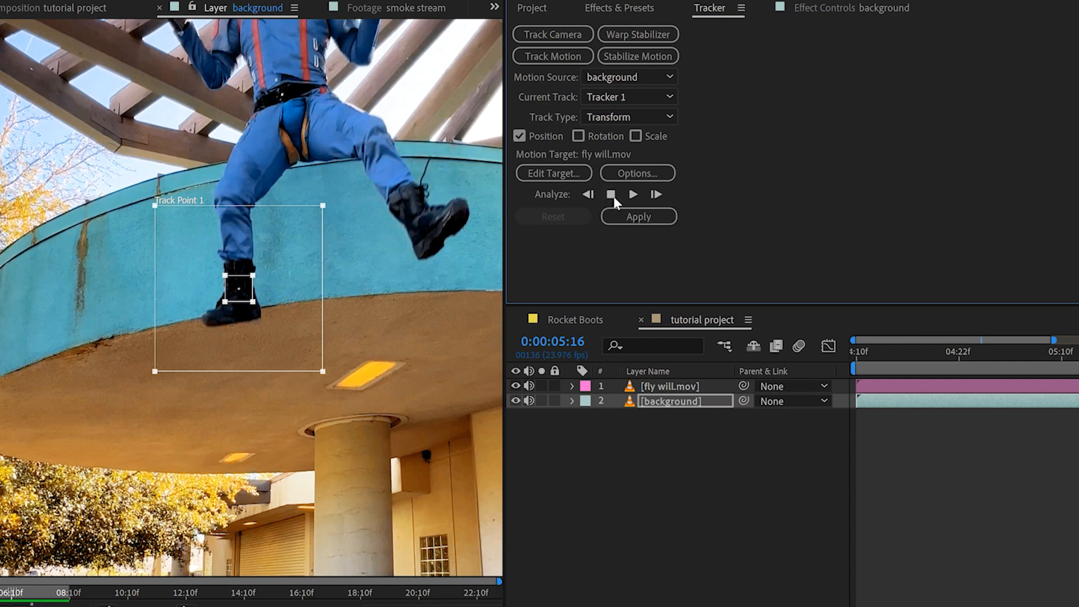
{"action": "left_click", "coordinate": [613, 196]}
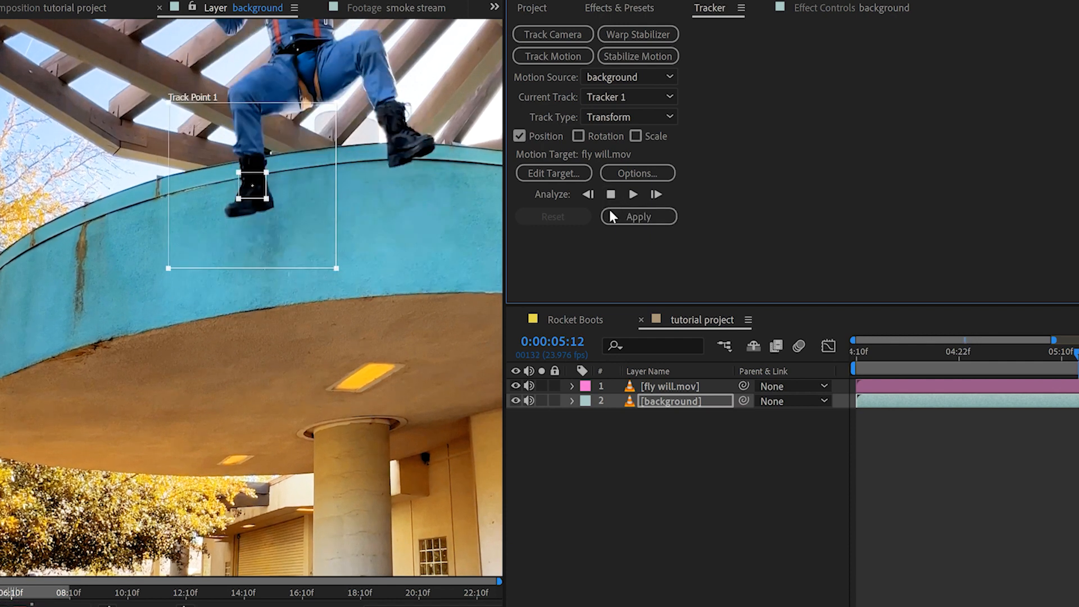
{"action": "left_click", "coordinate": [612, 194]}
{"action": "left_click", "coordinate": [634, 193]}
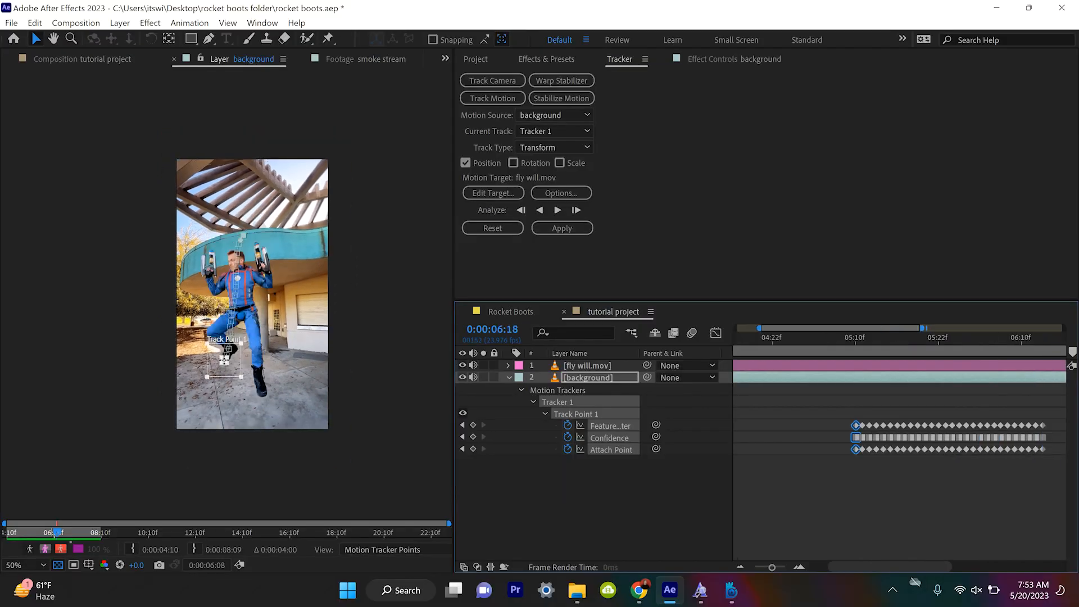
Advance through the background layer to 0:00:06:18, examining the tracked boot path up close
{"action": "key", "text": "Page_Down"}
{"action": "key", "text": "Page_Down"}
{"action": "key", "text": "Page_Down"}
{"action": "key", "text": "Page_Down"}
{"action": "key", "text": "Page_Down"}
{"action": "key", "text": "Page_Down"}
{"action": "key", "text": "Page_Down"}
{"action": "key", "text": "Page_Down"}
{"action": "scroll", "coordinate": [255, 300], "scroll_direction": "up", "scroll_amount": 1}
{"action": "key", "text": "space"}
{"action": "left_click_drag", "start_coordinate": [253, 299], "coordinate": [248, 426]}
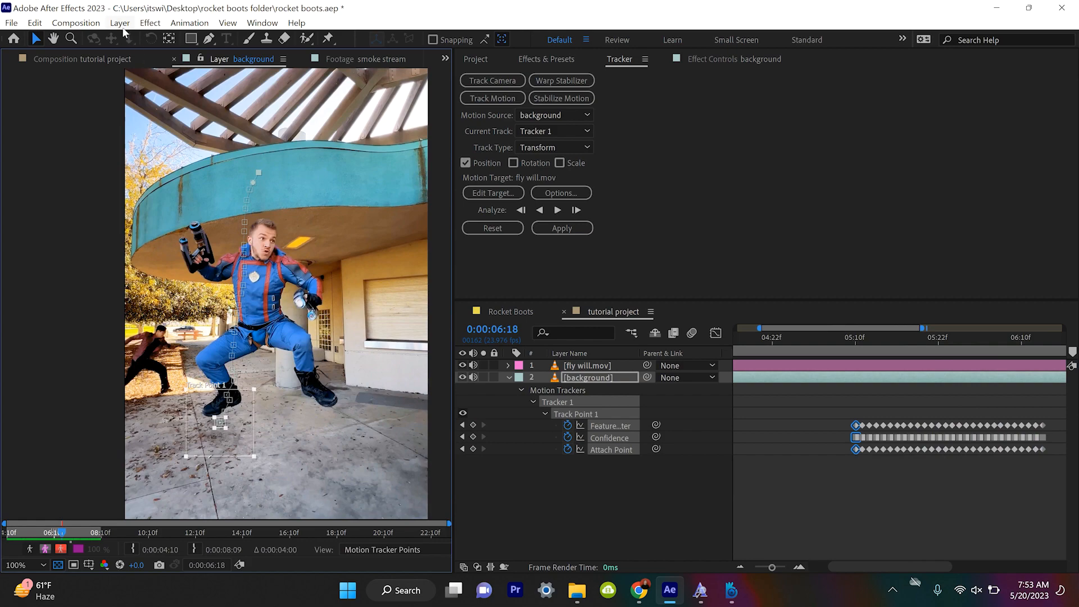
Create a null object and rename it "left boot"
{"action": "left_click", "coordinate": [122, 24]}
{"action": "mouse_move", "coordinate": [140, 39]}
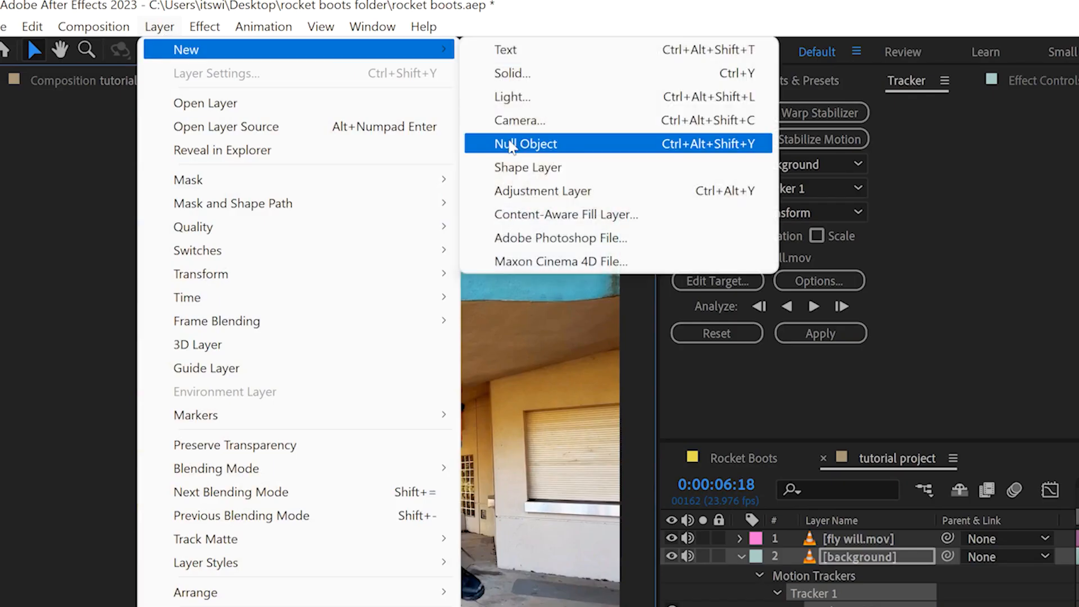
{"action": "left_click", "coordinate": [510, 144]}
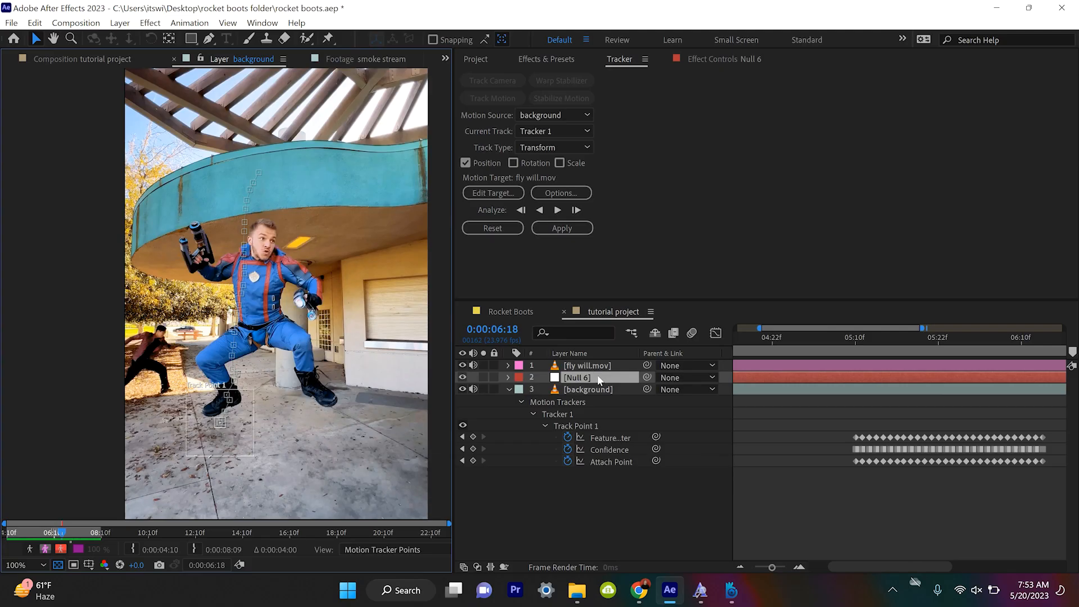
{"action": "right_click", "coordinate": [599, 381]}
{"action": "left_click", "coordinate": [670, 532]}
{"action": "type", "text": "left b"}
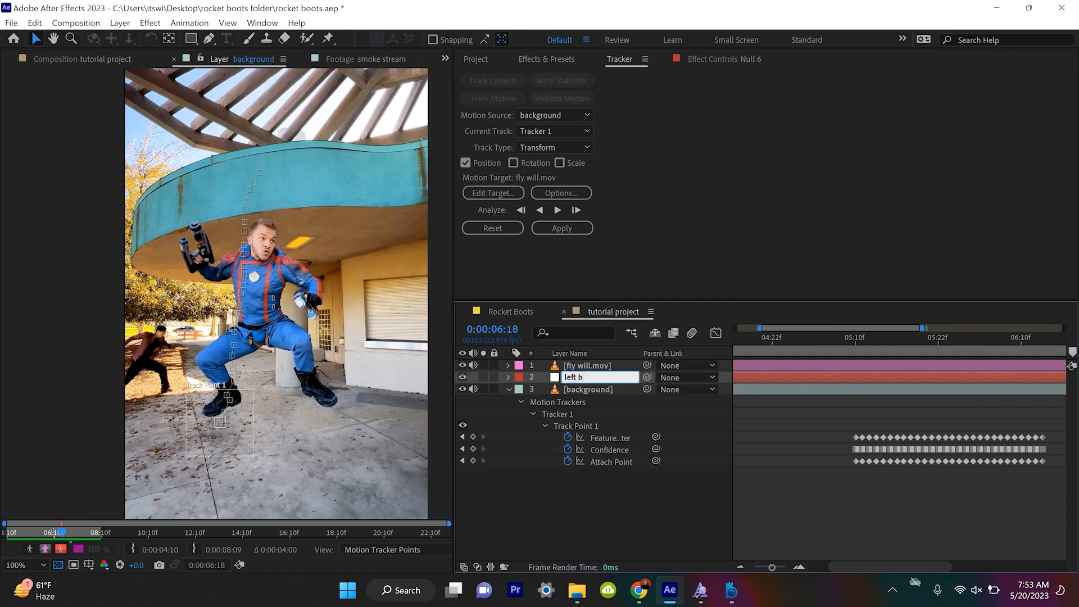
{"action": "type", "text": "oot"}
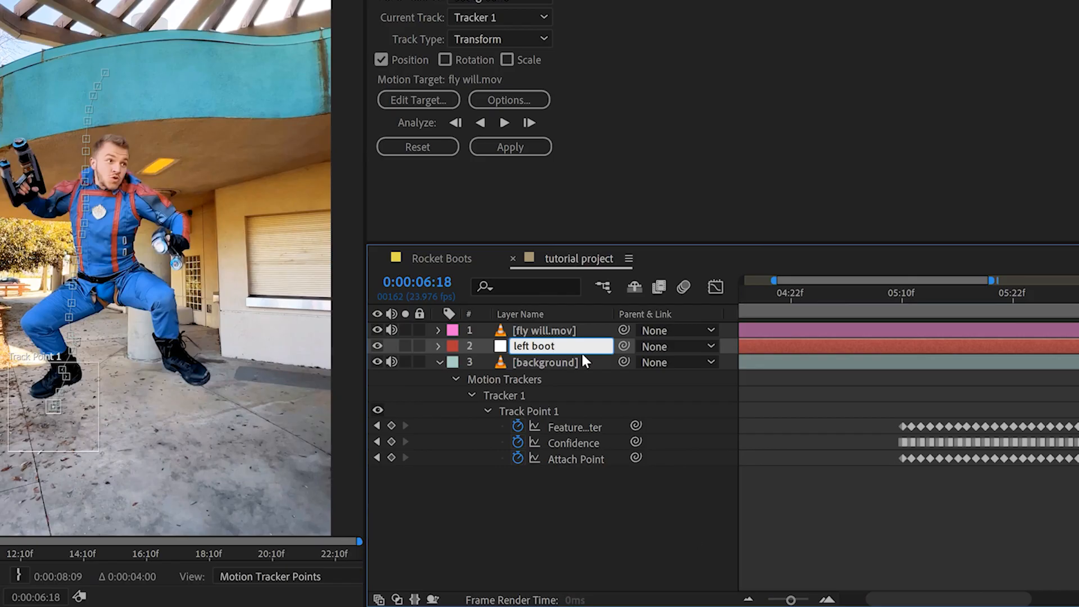
{"action": "key", "text": "Return"}
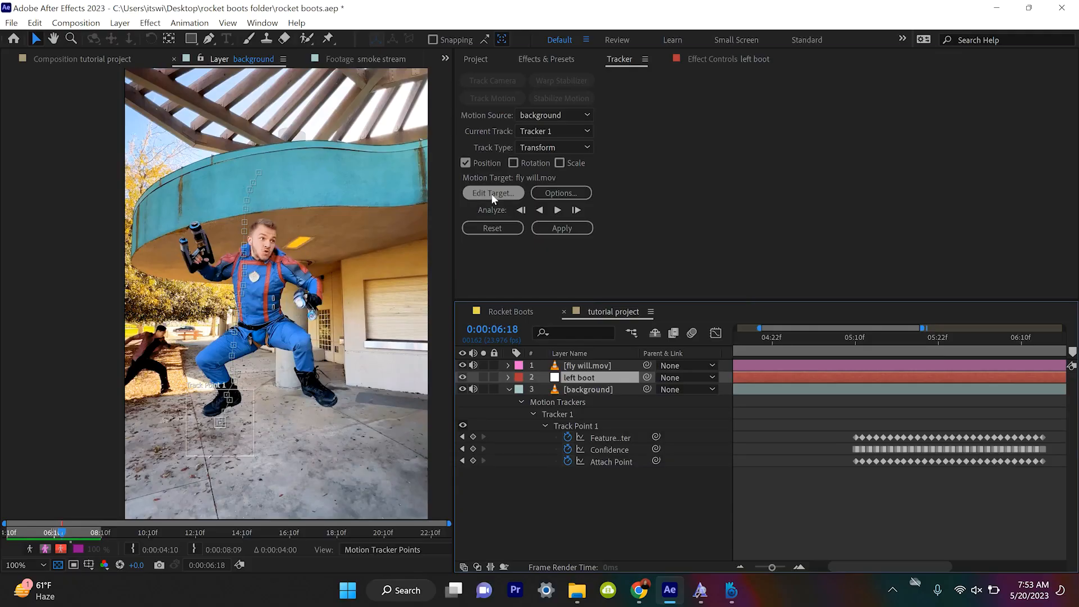
Set the motion target to the left boot layer and apply the tracking data in the X and Y dimensions
{"action": "left_click", "coordinate": [419, 100]}
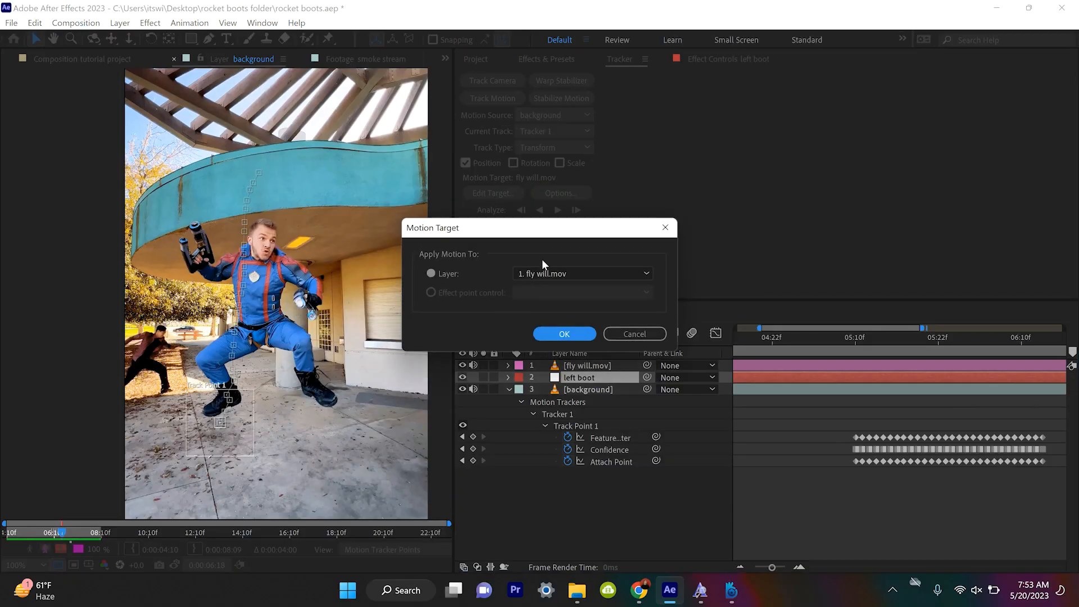
{"action": "left_click", "coordinate": [551, 274]}
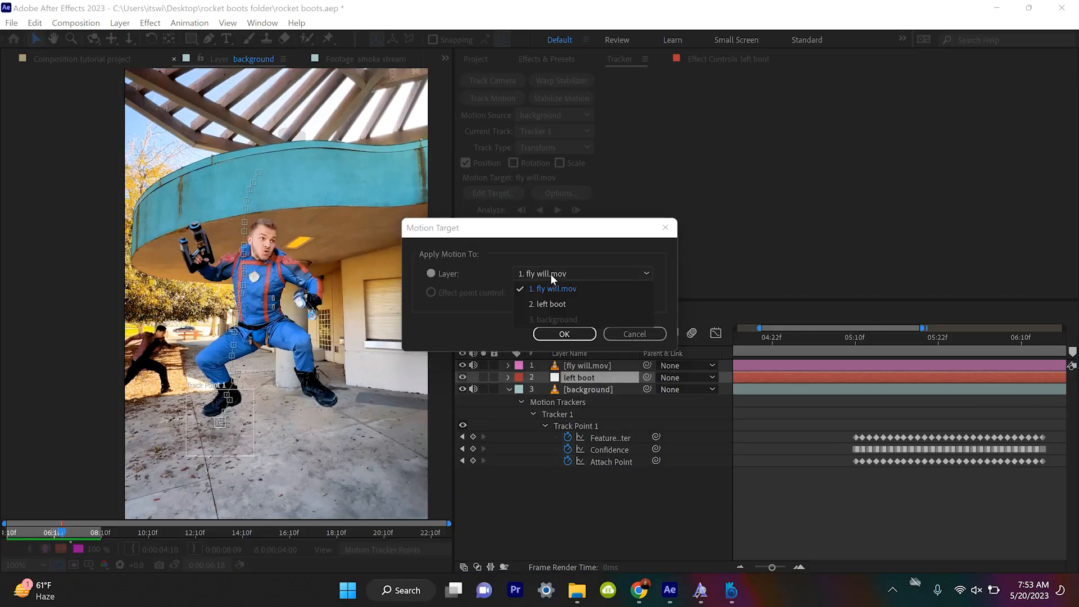
{"action": "left_click", "coordinate": [562, 304]}
{"action": "left_click", "coordinate": [562, 333]}
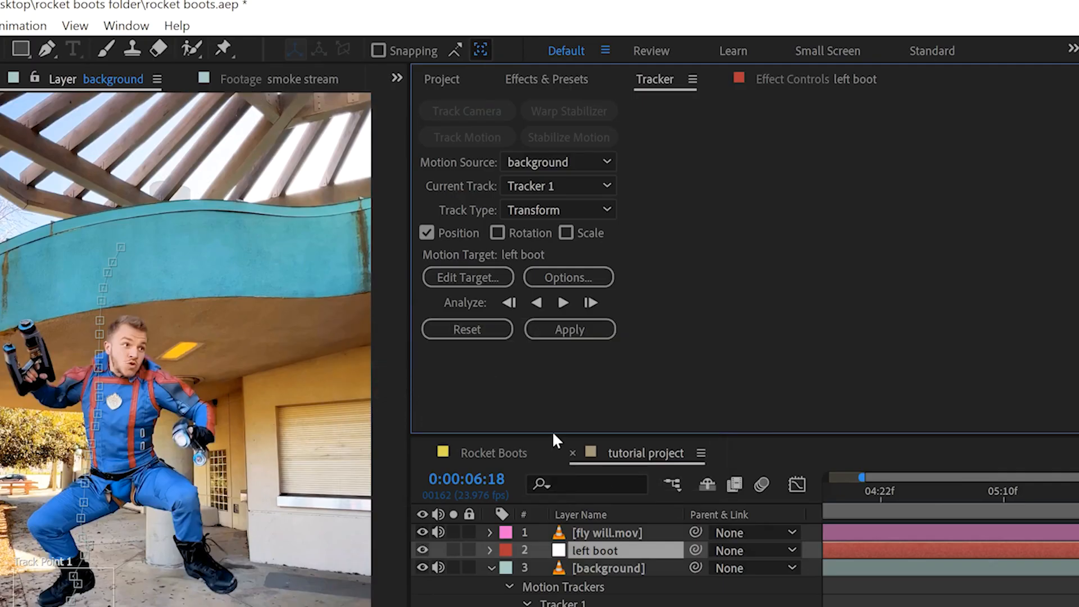
{"action": "left_click", "coordinate": [572, 329]}
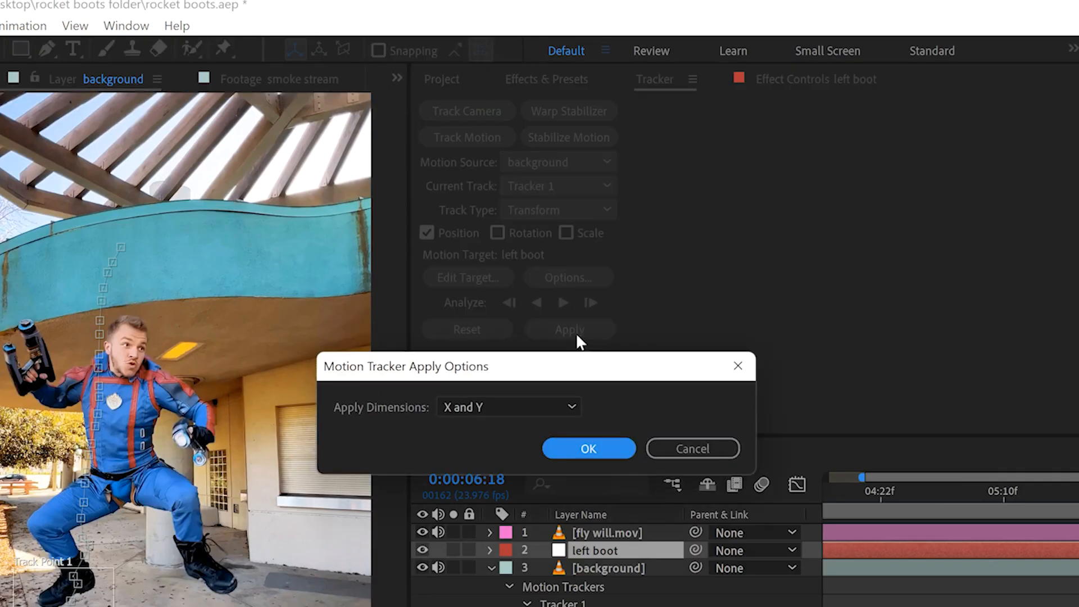
{"action": "left_click", "coordinate": [585, 438]}
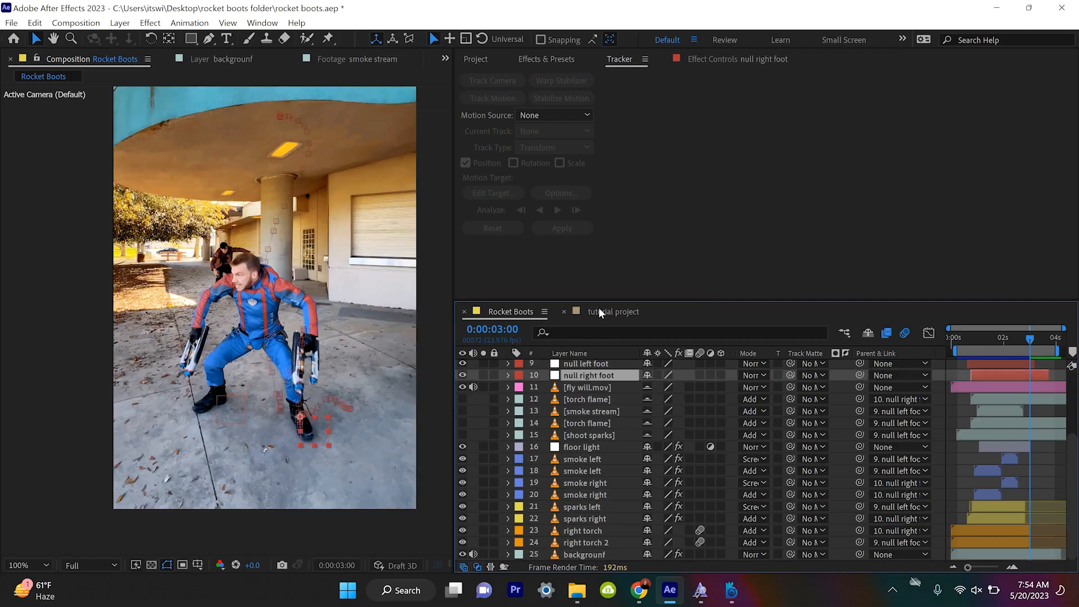
Switch to the tutorial project composition and delete the null right foot layer
{"action": "left_click", "coordinate": [599, 307]}
{"action": "left_click_drag", "start_coordinate": [870, 340], "coordinate": [884, 364]}
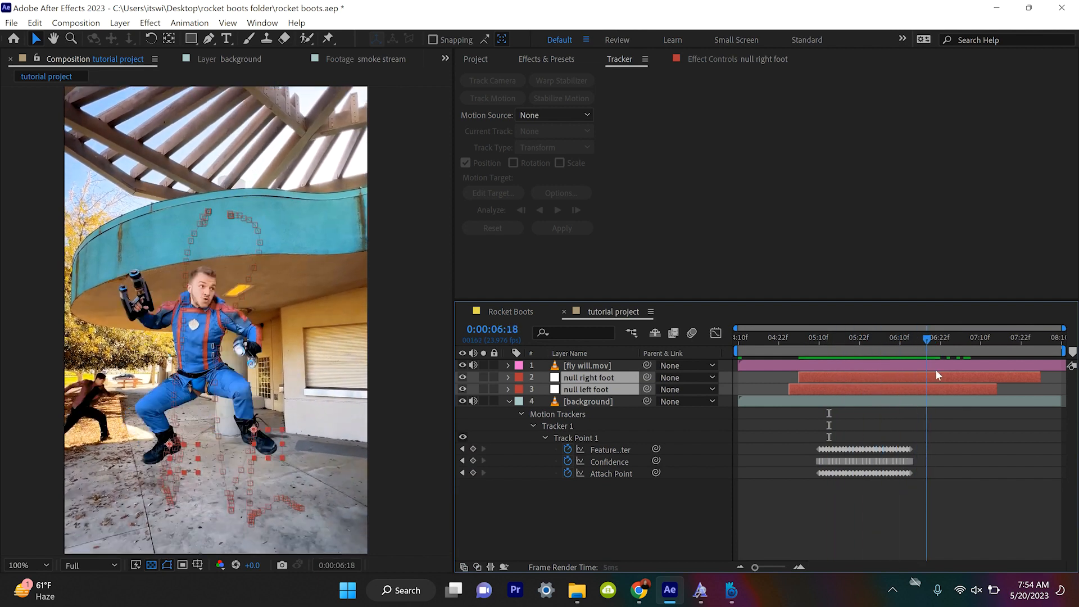
{"action": "key", "text": "Delete"}
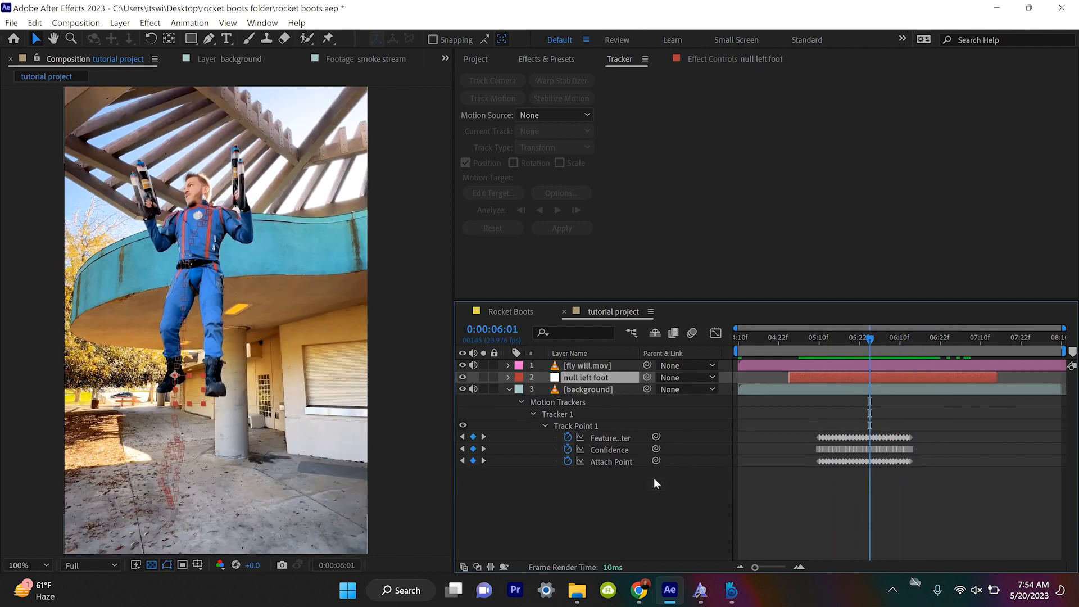
Switch to Chrome and browse FootageCrate's dust and smoke shockwave clips and fog burst results
{"action": "left_click", "coordinate": [639, 590]}
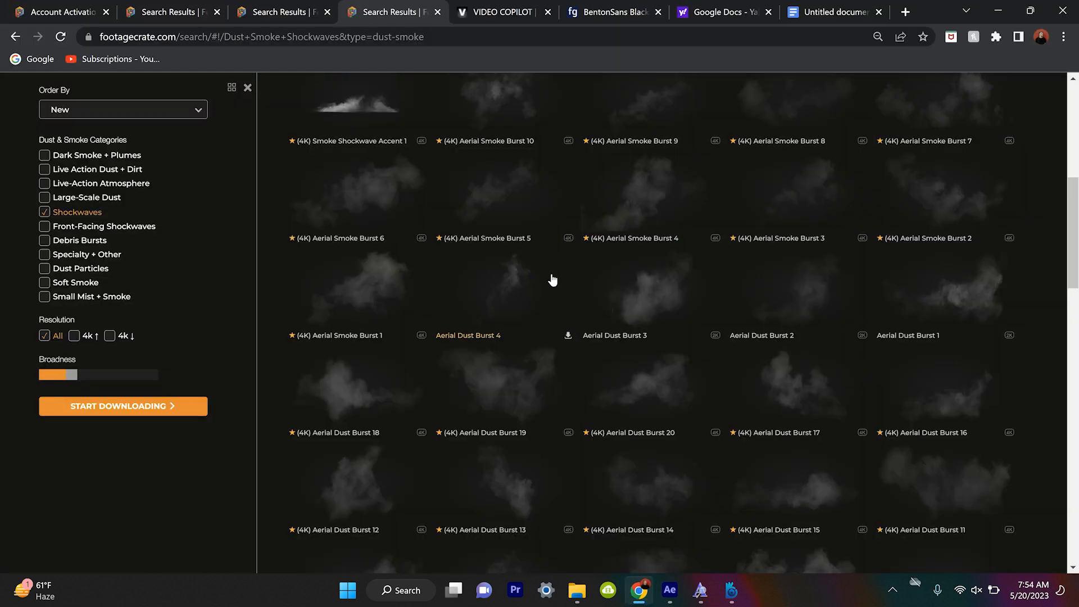
{"action": "scroll", "coordinate": [632, 274], "scroll_direction": "down", "scroll_amount": 1}
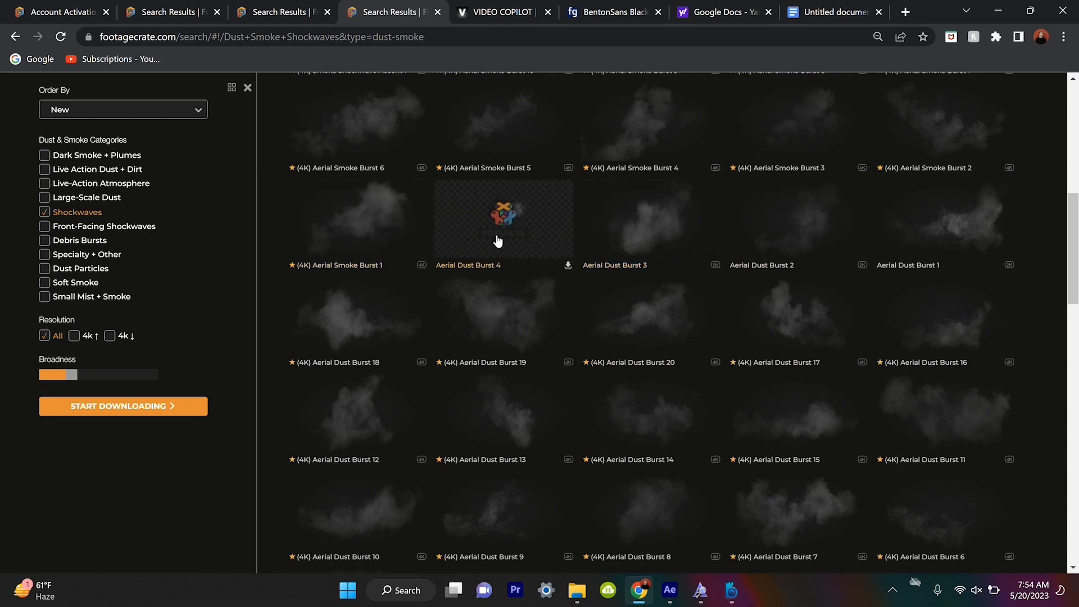
{"action": "left_click", "coordinate": [269, 10]}
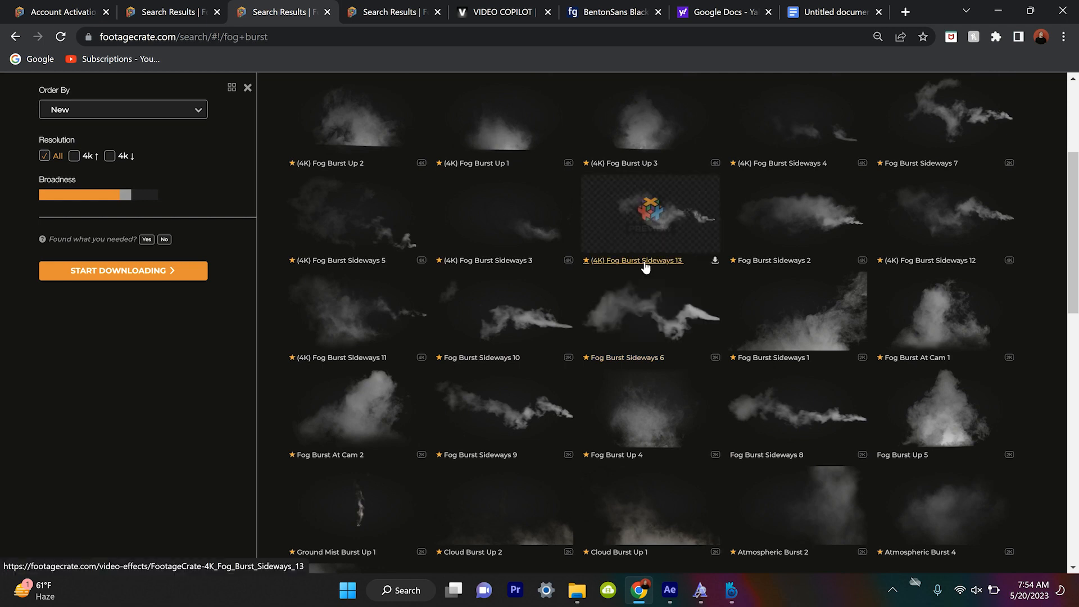
Browse FootageCrate's spark bursts and sweeteners results and examine the constant falling and side wide spark clips
{"action": "key", "text": "ctrl+shift+Tab"}
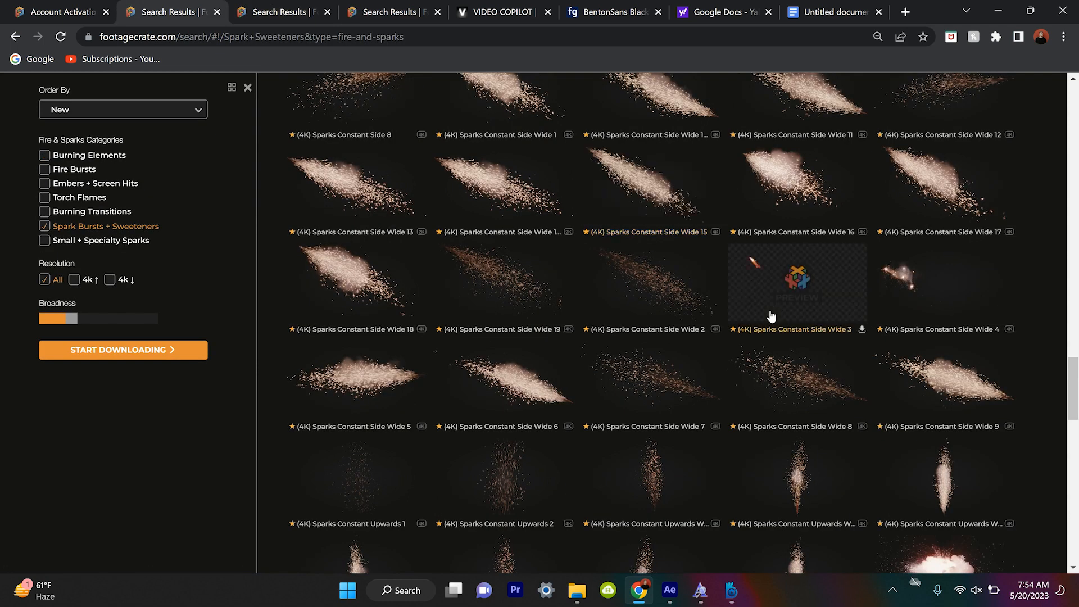
{"action": "key", "text": "ctrl+plus"}
{"action": "key", "text": "ctrl+plus"}
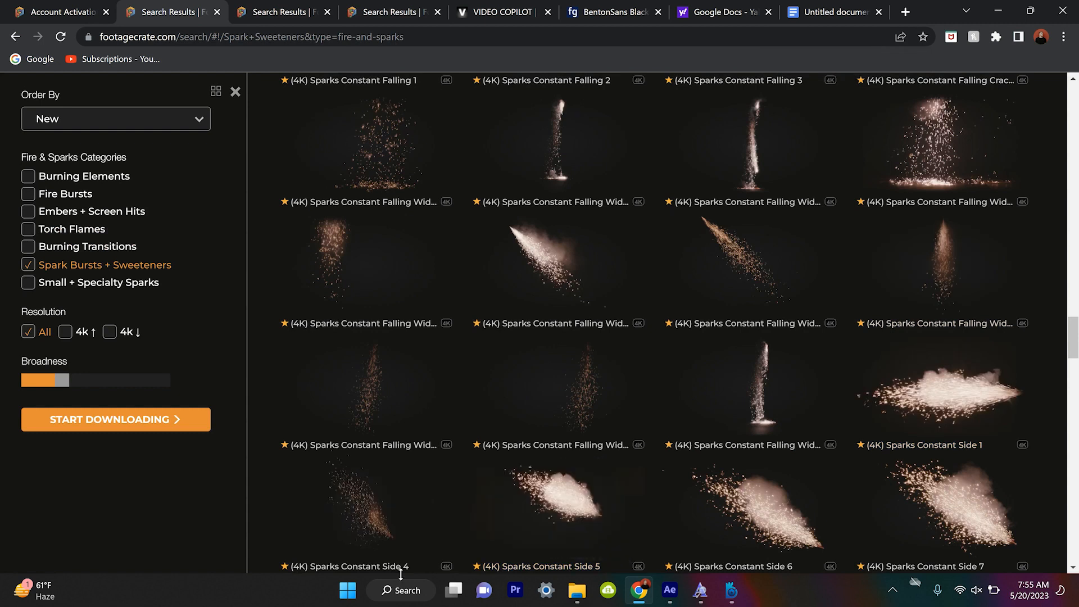
{"action": "key", "text": "ctrl+minus"}
{"action": "key", "text": "ctrl+minus"}
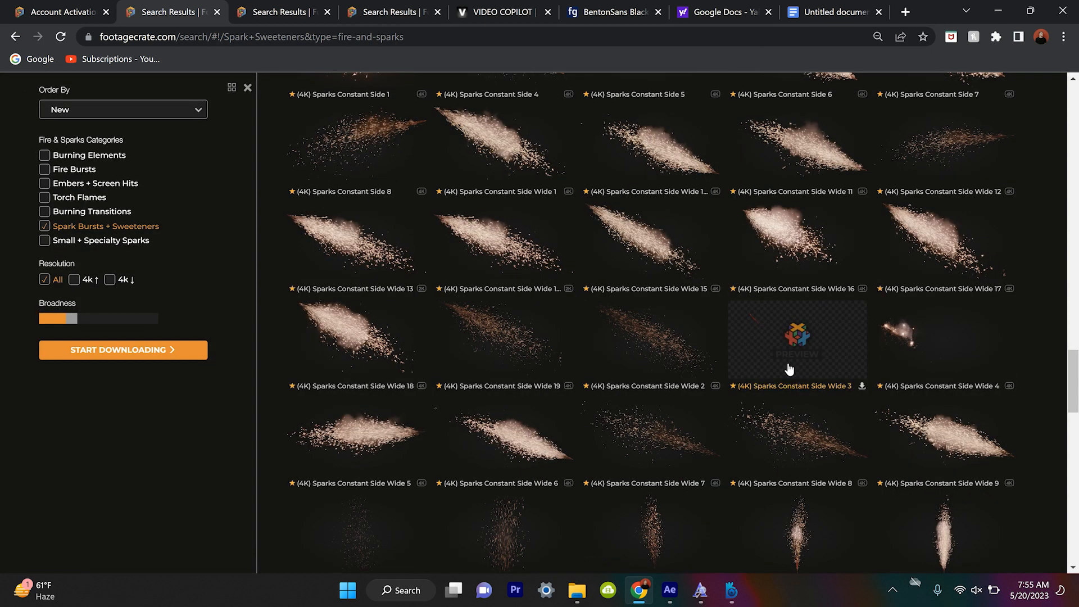
{"action": "key", "text": "alt+Left"}
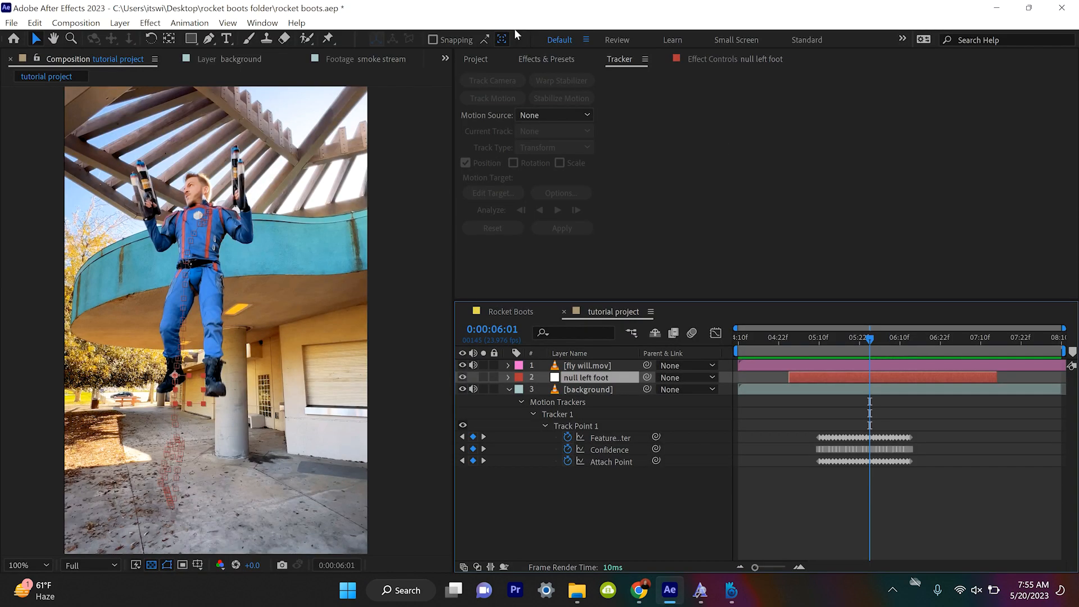
Switch to After Effects and add the torch flame footage to the tutorial project composition, between fly will.mov and null left foot
{"action": "left_click", "coordinate": [476, 59]}
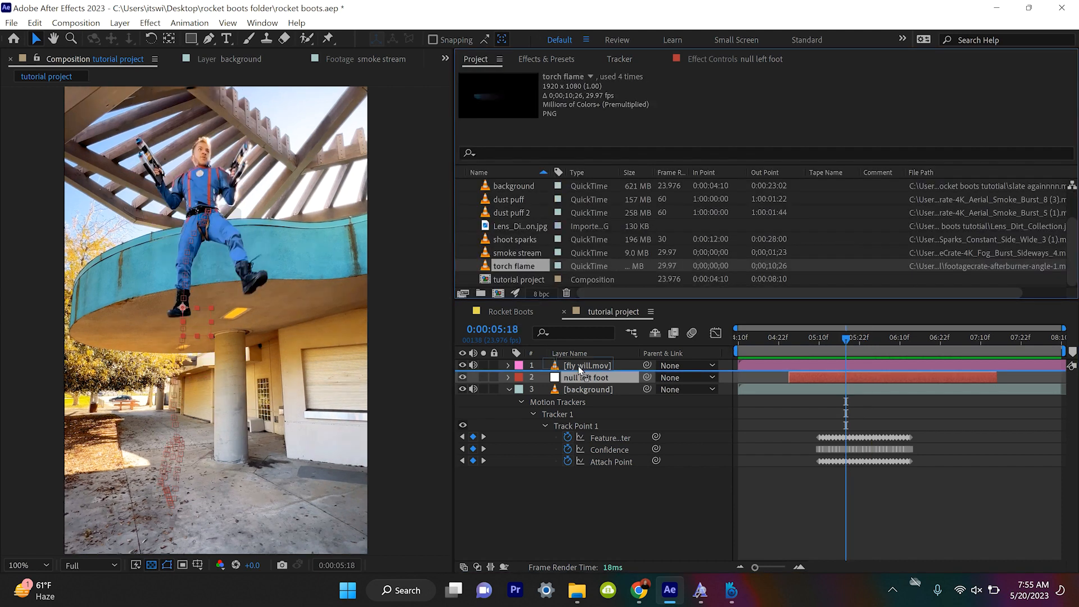
{"action": "left_click_drag", "start_coordinate": [514, 266], "coordinate": [588, 379]}
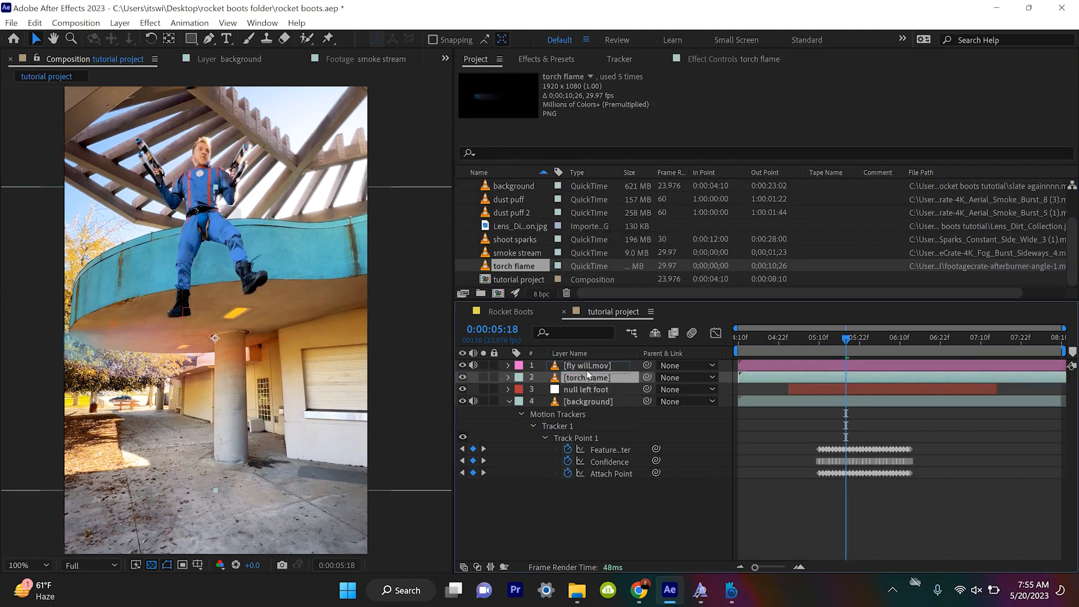
{"action": "left_click", "coordinate": [577, 366]}
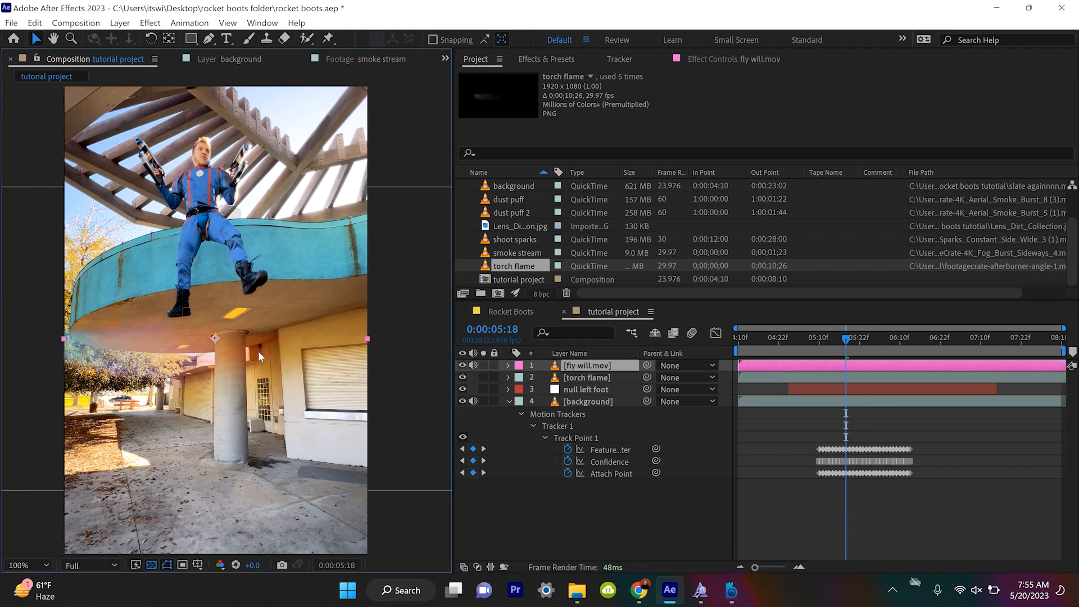
Move the torch flame layer's anchor point to the flame's base, rotate the flame to point downward, and place it under the left boot
{"action": "left_click", "coordinate": [582, 381]}
{"action": "key", "text": "y"}
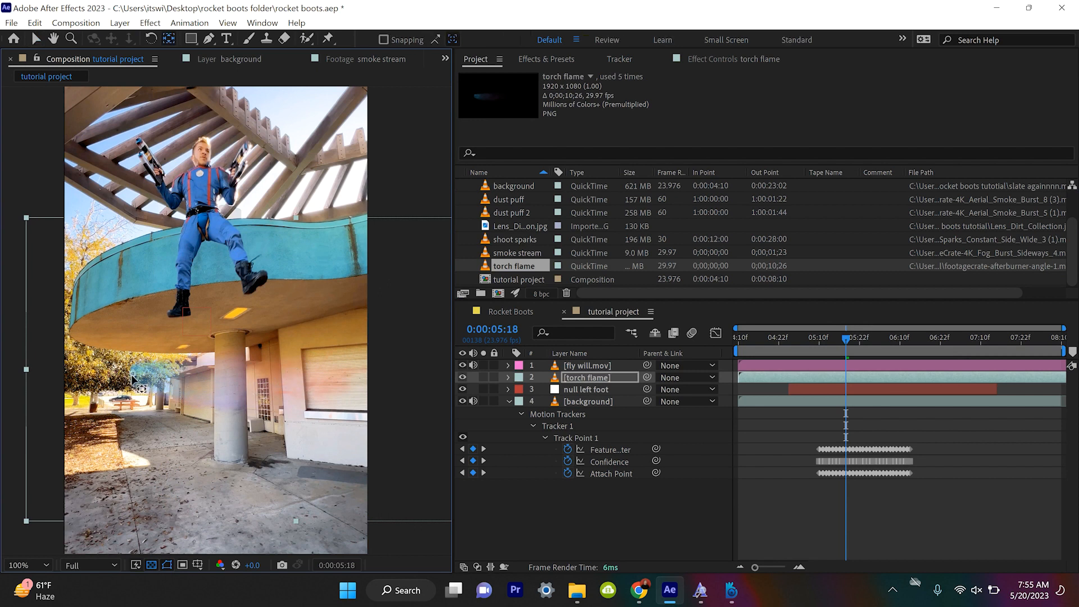
{"action": "key", "text": "w"}
{"action": "left_click_drag", "start_coordinate": [222, 393], "coordinate": [125, 480]}
{"action": "key", "text": "v"}
{"action": "scroll", "coordinate": [191, 399], "scroll_direction": "up", "scroll_amount": 2}
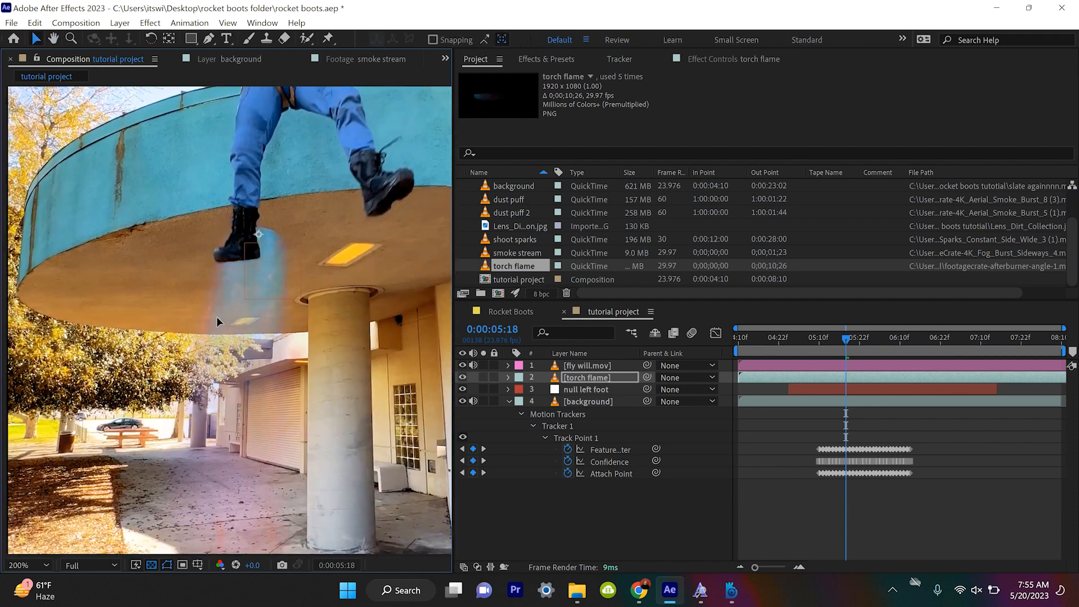
Scale the torch flame layer down to 23.9%
{"action": "key", "text": "s"}
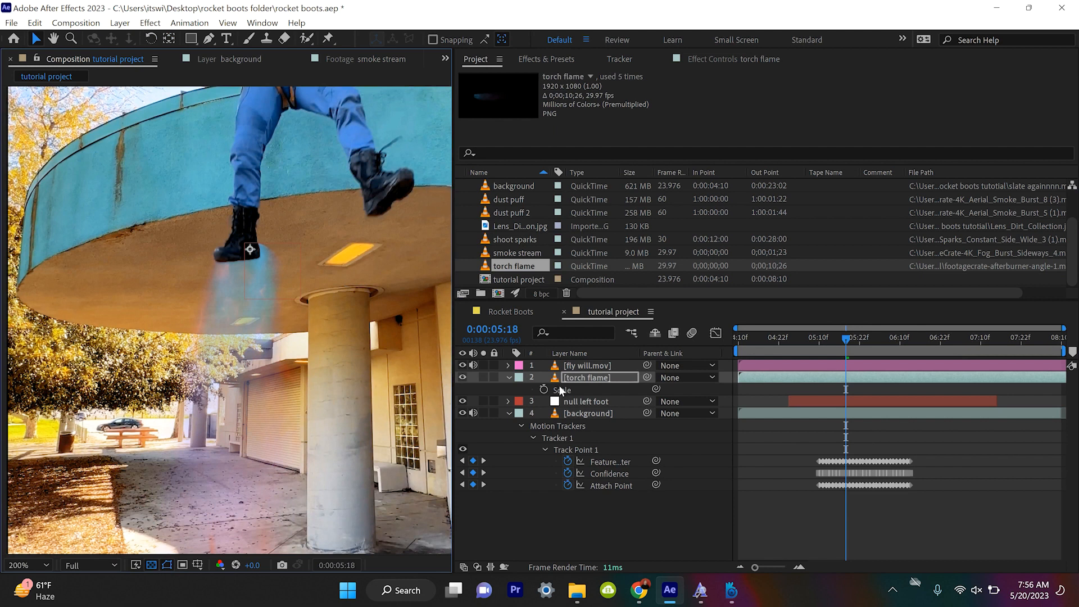
{"action": "left_click", "coordinate": [464, 569]}
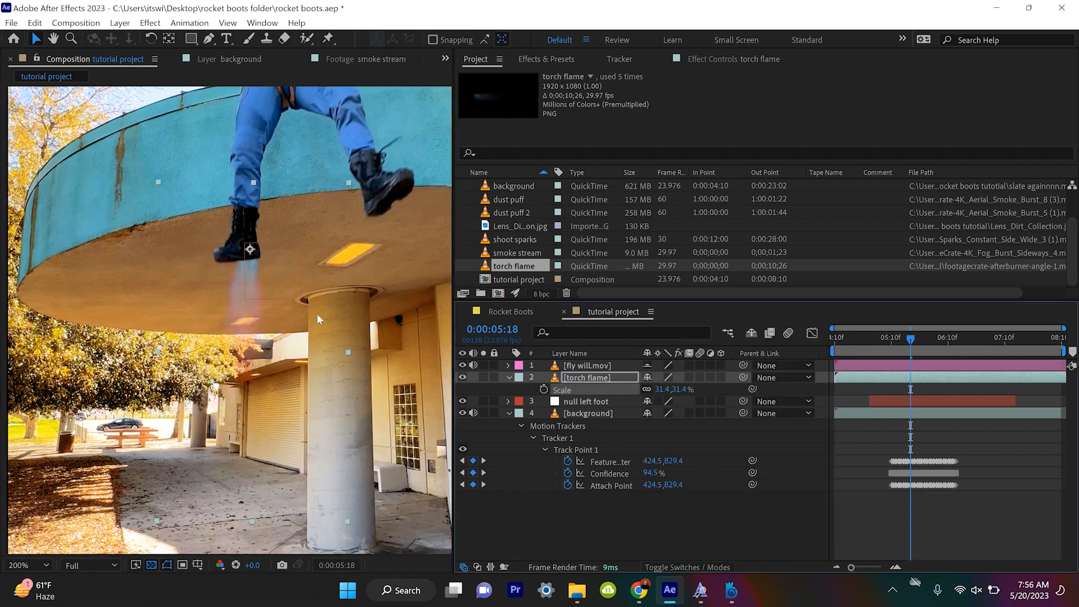
{"action": "left_click_drag", "start_coordinate": [632, 384], "coordinate": [610, 388]}
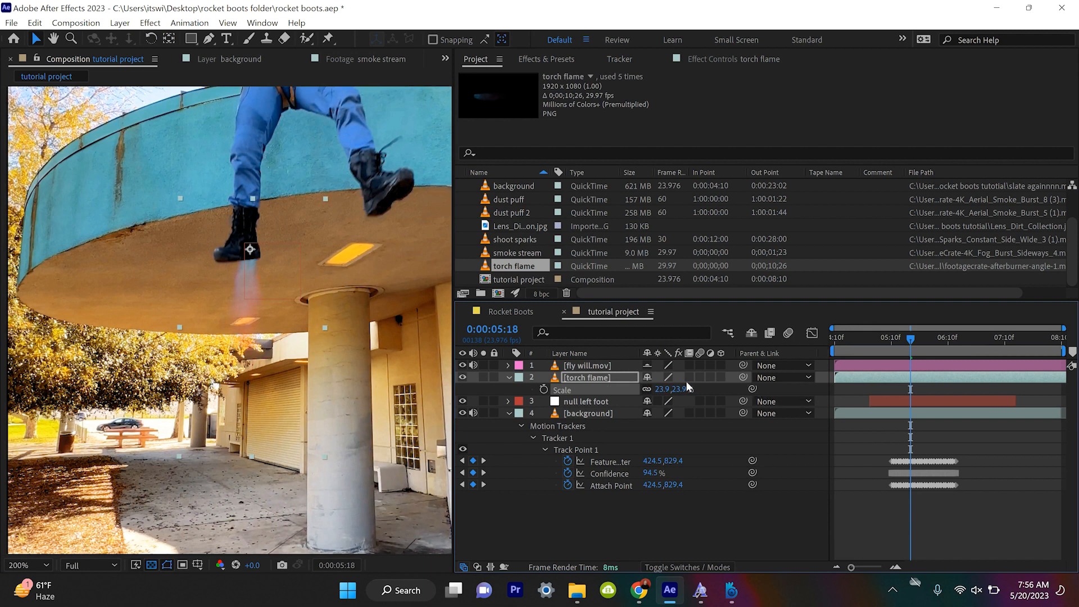
Set the torch flame layer's blending mode to Add and reduce its scale to 16.6%
{"action": "left_click", "coordinate": [479, 567]}
{"action": "left_click", "coordinate": [755, 377]}
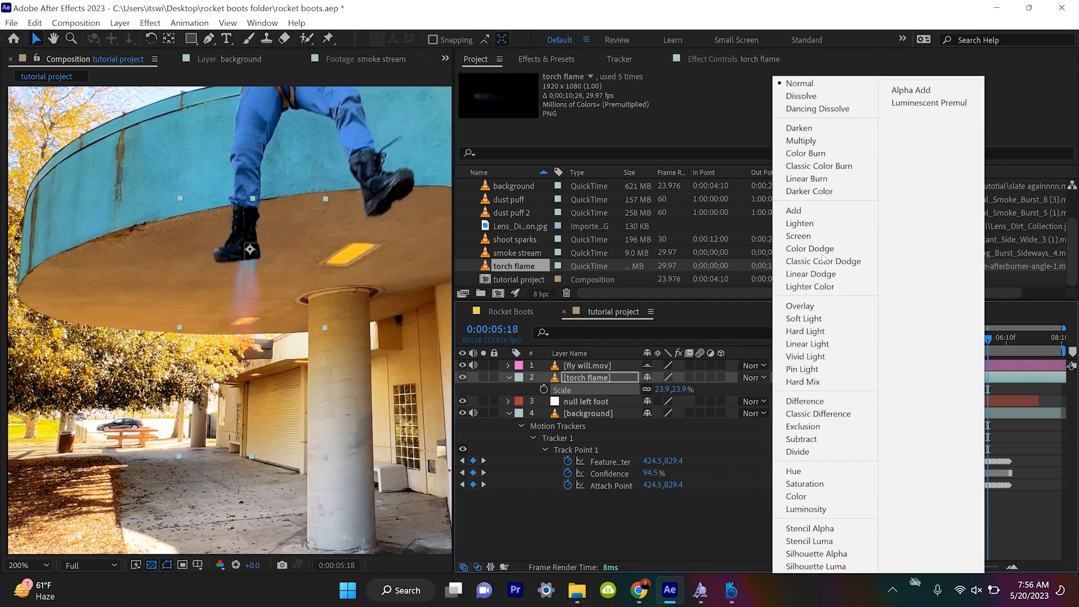
{"action": "left_click", "coordinate": [788, 210]}
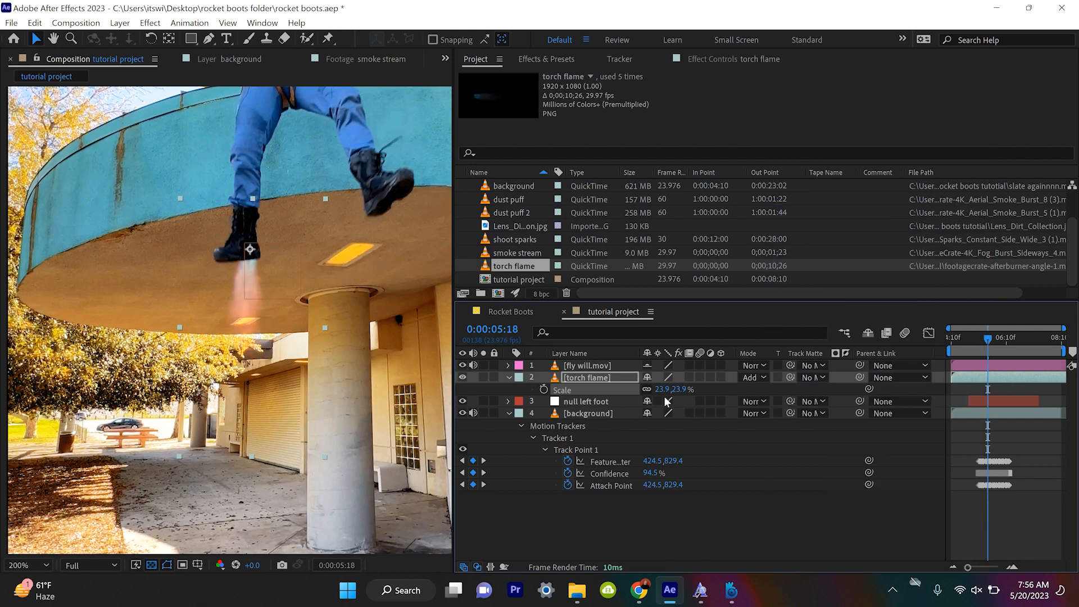
{"action": "left_click_drag", "start_coordinate": [664, 397], "coordinate": [652, 398]}
{"action": "key", "text": "comma"}
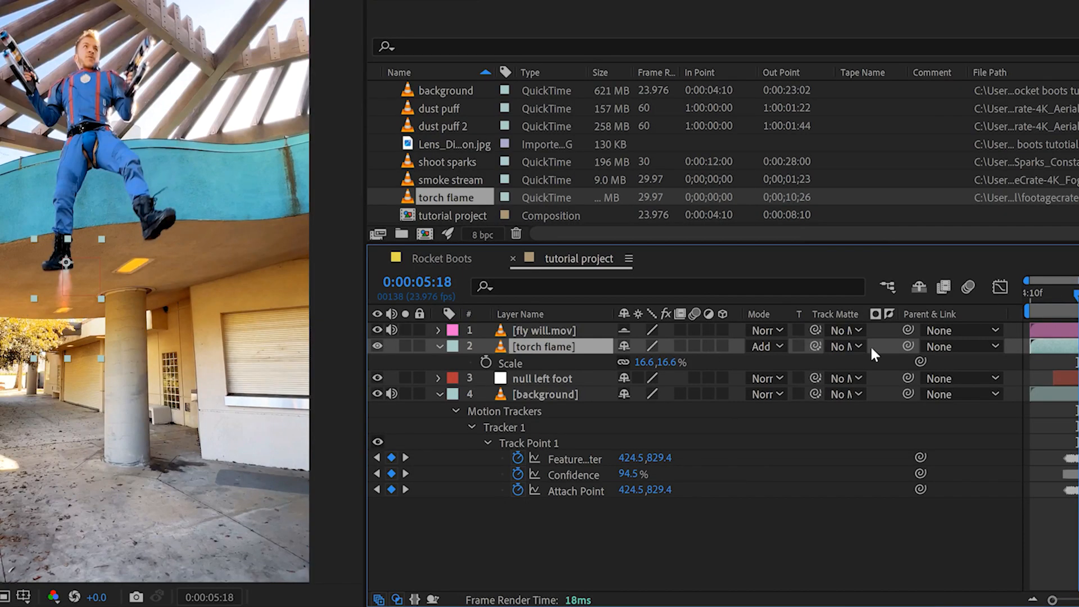
Parent the torch flame layer to null left foot and play back the flight to check the attachment
{"action": "left_click_drag", "start_coordinate": [905, 346], "coordinate": [562, 383]}
{"action": "left_click", "coordinate": [1055, 301]}
{"action": "key", "text": "space"}
{"action": "left_click", "coordinate": [1065, 301]}
{"action": "key", "text": "space"}
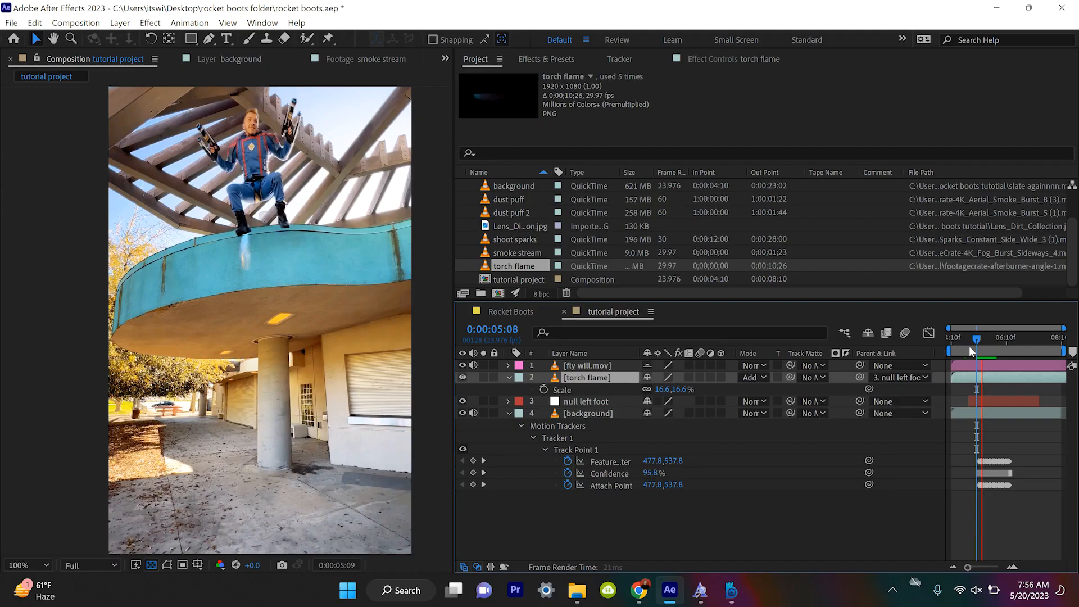
Limit the work area to the flight and landing section and preview the flame following the boot
{"action": "left_click_drag", "start_coordinate": [978, 349], "coordinate": [1007, 343]}
{"action": "left_click", "coordinate": [982, 338]}
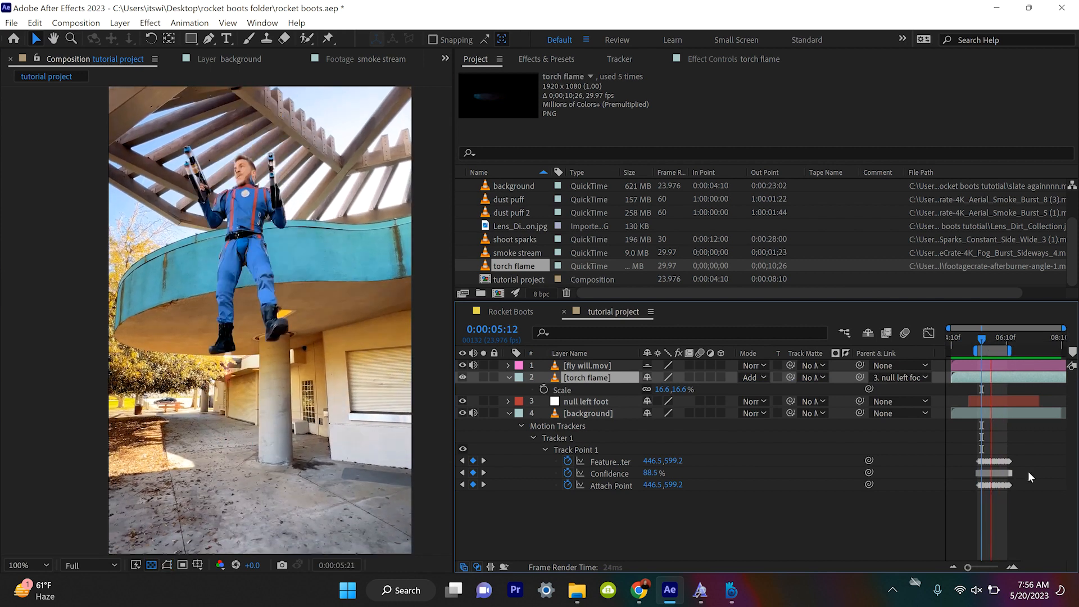
{"action": "key", "text": "space"}
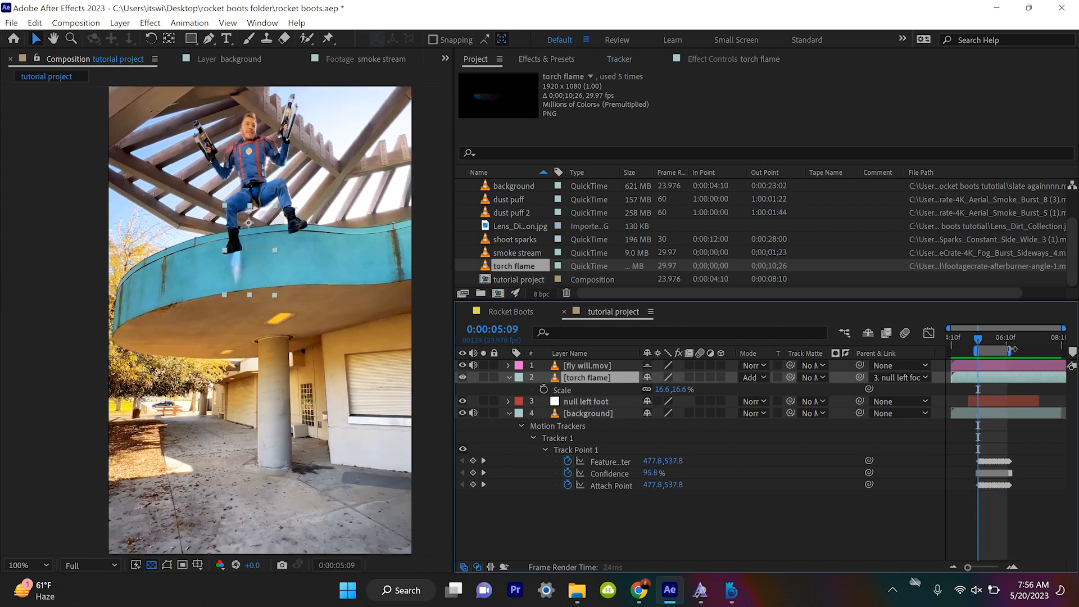
{"action": "left_click_drag", "start_coordinate": [1012, 350], "coordinate": [1021, 349]}
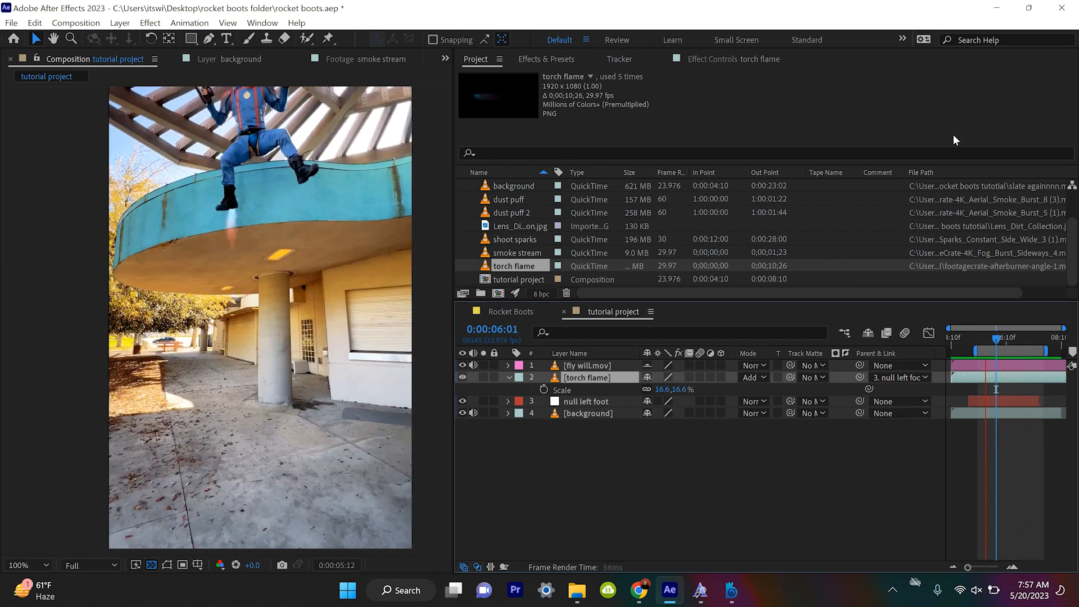
{"action": "key", "text": "space"}
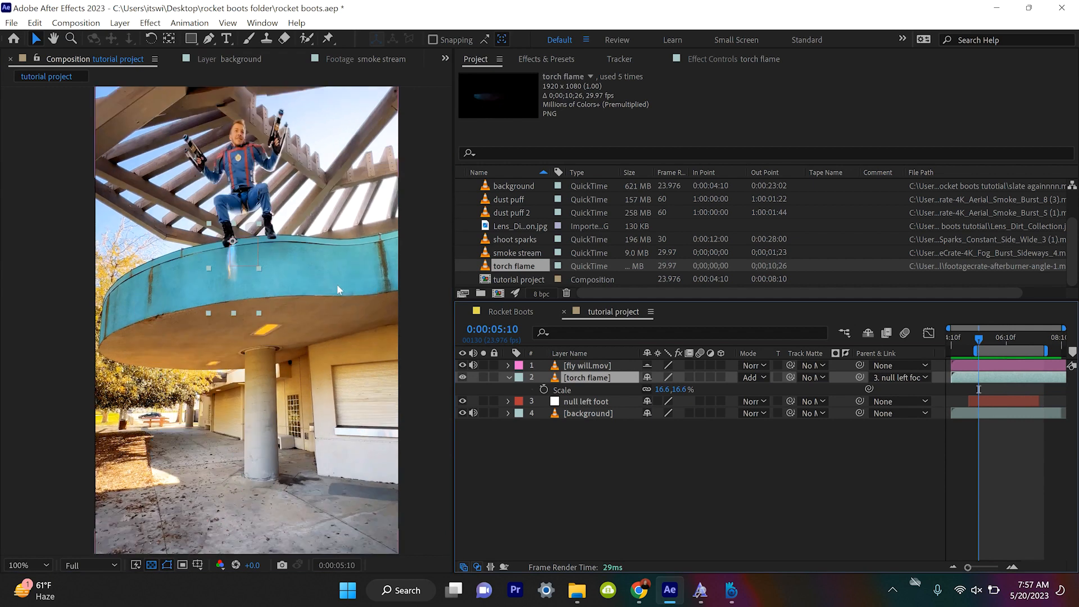
{"action": "key", "text": "space"}
Start keyframing the torch flame layer's scale at 0:00:05:18
{"action": "left_click_drag", "start_coordinate": [976, 342], "coordinate": [990, 344]}
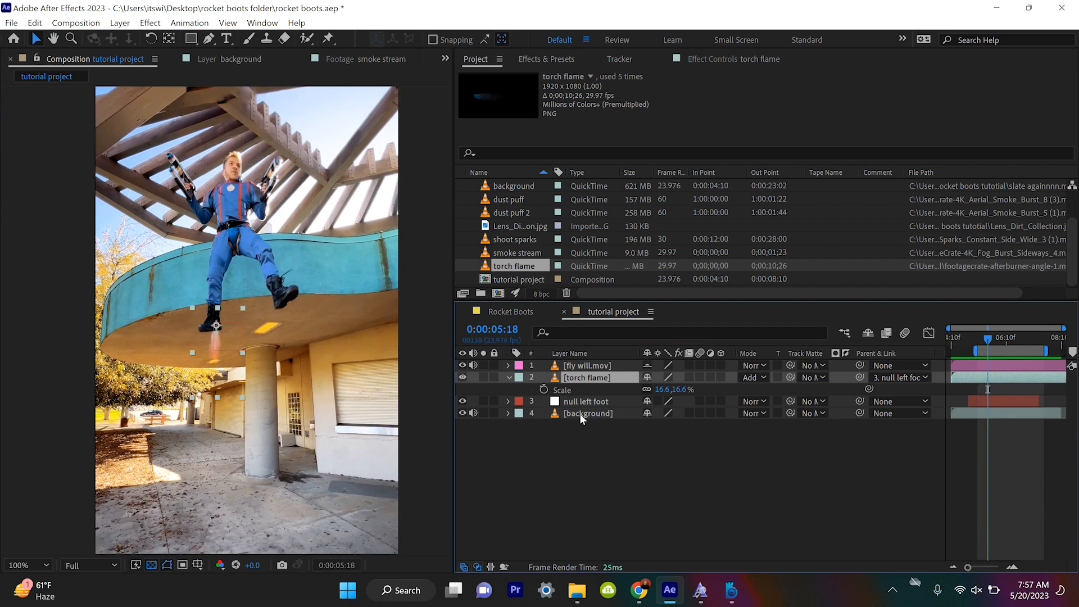
{"action": "key", "text": "s"}
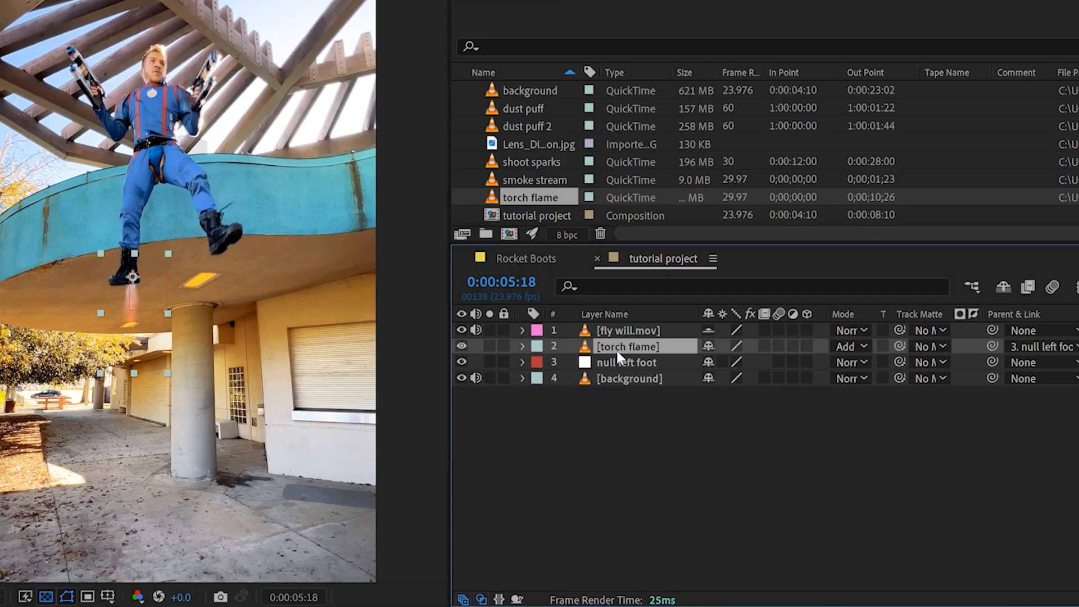
{"action": "key", "text": "s"}
{"action": "left_click", "coordinate": [544, 389]}
Set the torch flame's scale to 0% at 0:00:05:09, where the actor starts to leave the roof edge
{"action": "left_click_drag", "start_coordinate": [988, 339], "coordinate": [983, 339]}
{"action": "key", "text": "Page_Up"}
{"action": "key", "text": "Page_Up"}
{"action": "key", "text": "Page_Up"}
{"action": "key", "text": "Page_Up"}
{"action": "key", "text": "Page_Up"}
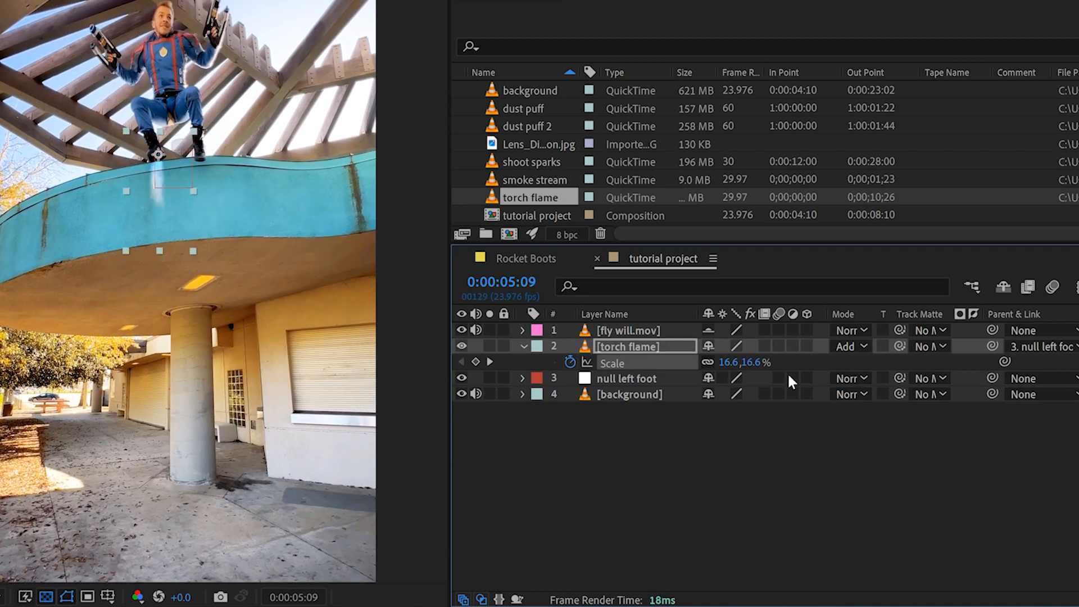
{"action": "left_click", "coordinate": [730, 363]}
{"action": "type", "text": "0"}
{"action": "key", "text": "Return"}
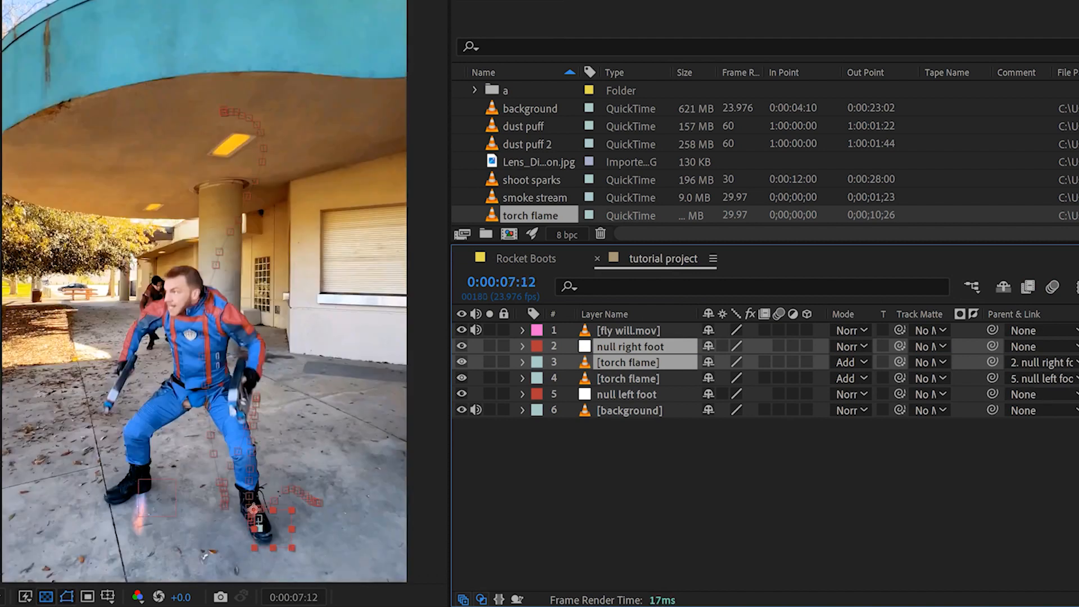
Step back and forth through the landing frames to examine when the boots reach the ground
{"action": "key", "text": "space"}
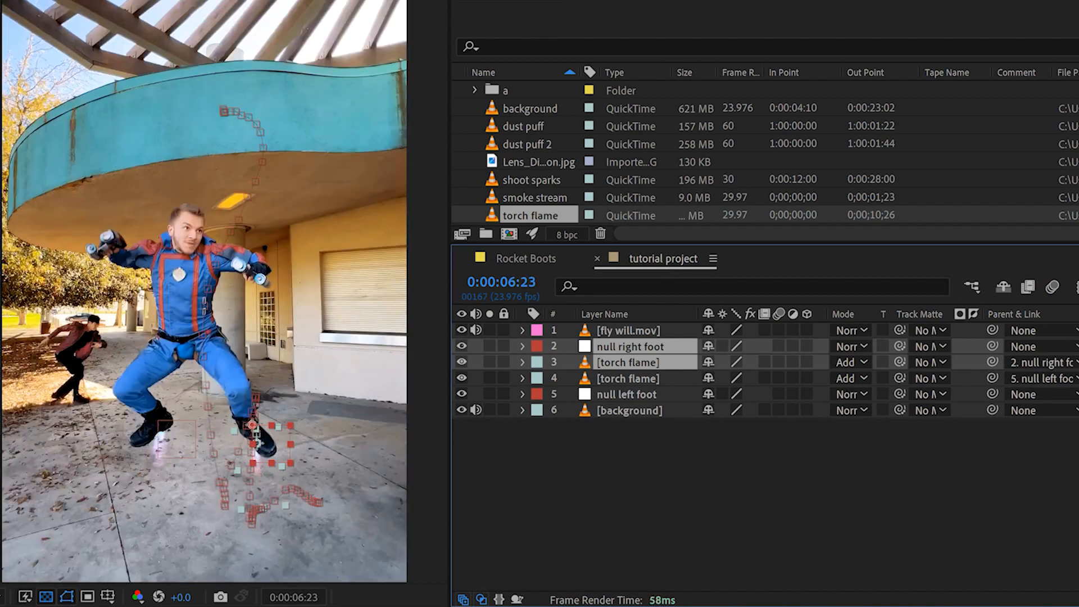
{"action": "key", "text": "Page_Down"}
{"action": "key", "text": "Page_Down"}
{"action": "key", "text": "Page_Down"}
{"action": "key", "text": "Page_Down"}
{"action": "key", "text": "Page_Down"}
{"action": "key", "text": "Page_Down"}
{"action": "key", "text": "Page_Down"}
{"action": "key", "text": "Page_Up"}
{"action": "key", "text": "Page_Up"}
{"action": "key", "text": "Page_Up"}
{"action": "key", "text": "Page_Up"}
{"action": "key", "text": "Page_Up"}
{"action": "key", "text": "Page_Up"}
{"action": "key", "text": "Page_Up"}
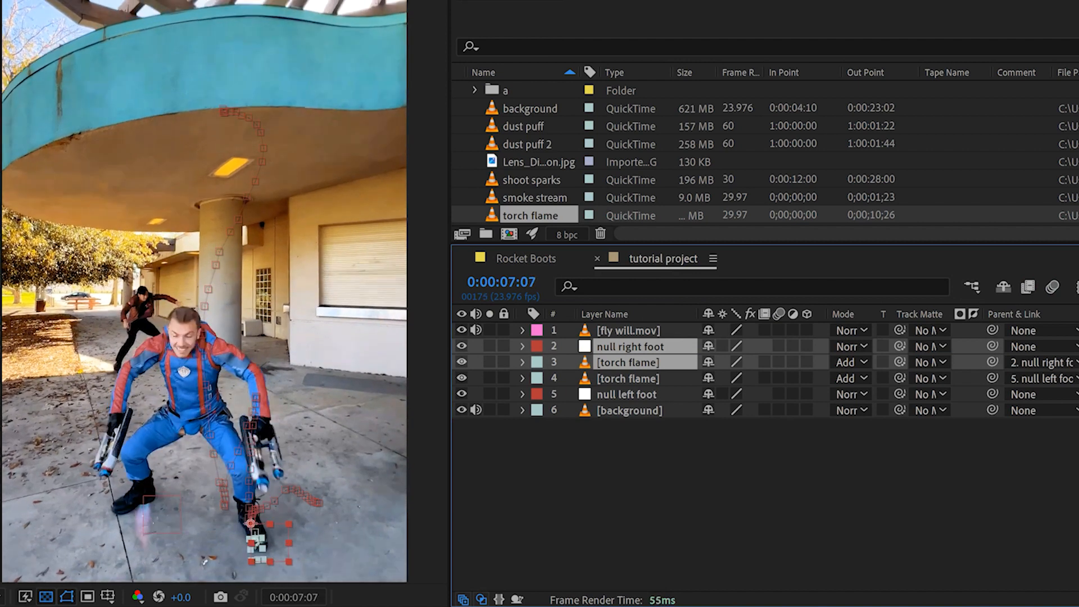
{"action": "key", "text": "Page_Down"}
{"action": "key", "text": "Page_Down"}
{"action": "key", "text": "Page_Down"}
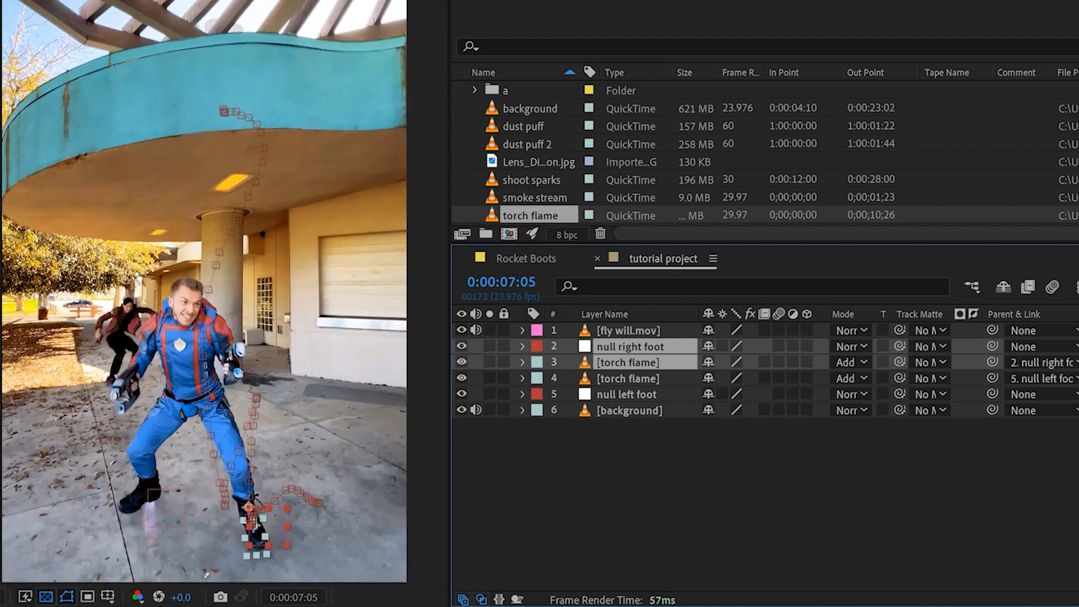
{"action": "key", "text": "Page_Up"}
{"action": "key", "text": "Page_Up"}
Reveal the scale of both torch flame layers and hold the left-foot flame's scale with a keyframe at 0:00:07:03
{"action": "key", "text": "s"}
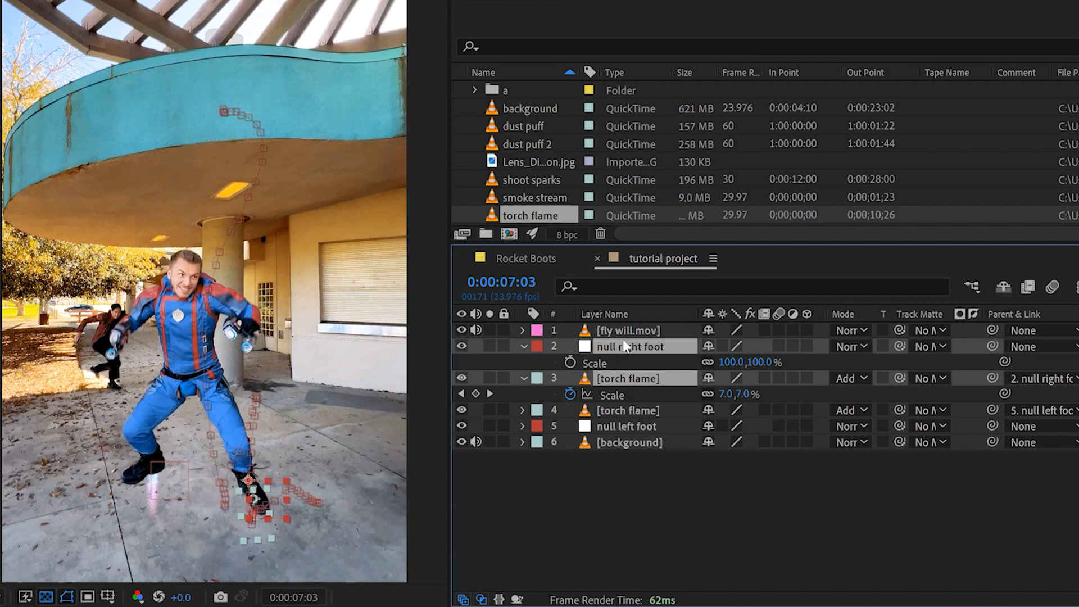
{"action": "left_click", "coordinate": [626, 410]}
{"action": "key", "text": "s"}
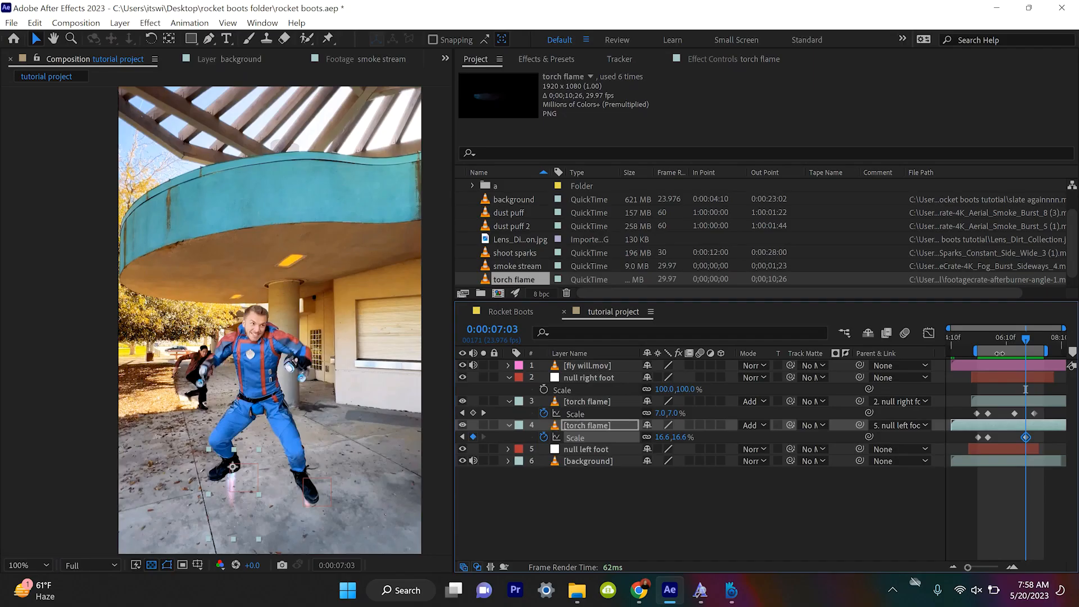
Set the left-foot torch flame's scale to 0% at 0:00:07:06
{"action": "key", "text": "Page_Down"}
{"action": "key", "text": "Page_Down"}
{"action": "key", "text": "Page_Down"}
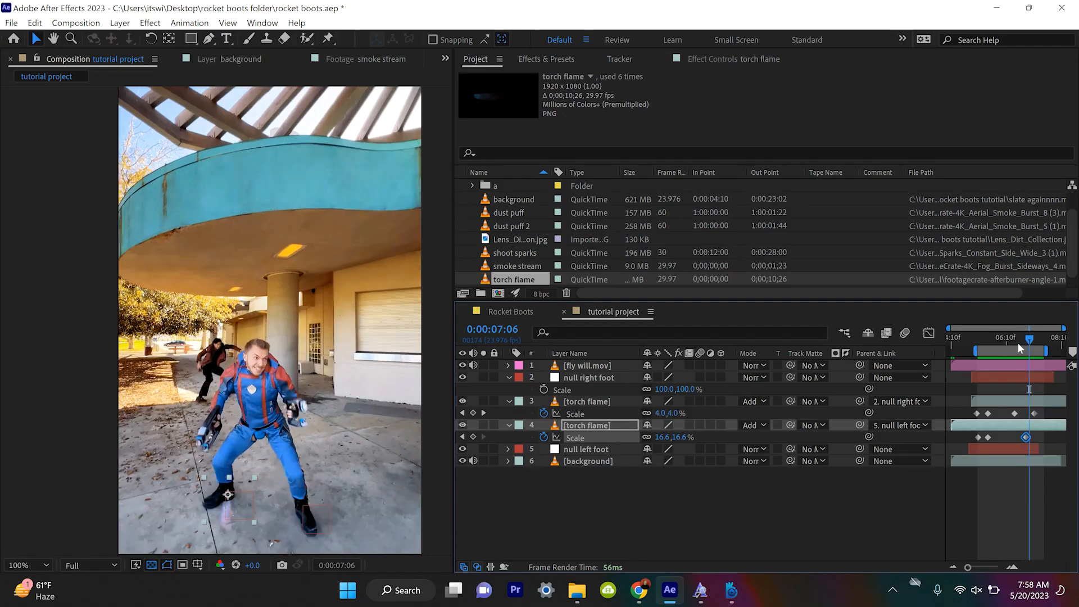
{"action": "left_click", "coordinate": [659, 440]}
{"action": "type", "text": "0"}
{"action": "key", "text": "Return"}
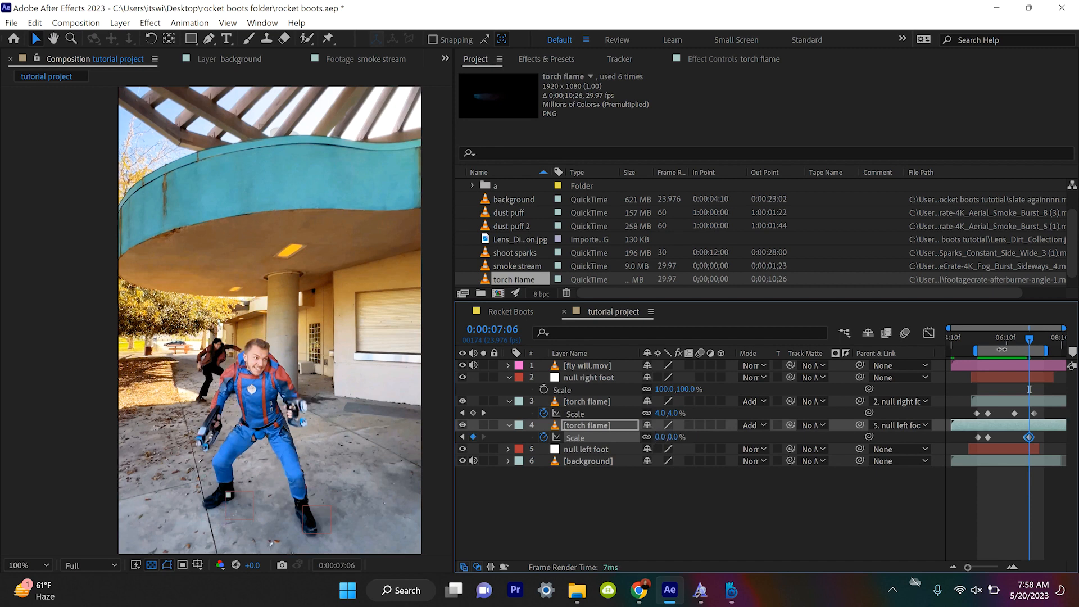
Play back the composition from 0:00:06:08 to review both boot flames
{"action": "left_click", "coordinate": [1004, 340]}
{"action": "key", "text": "space"}
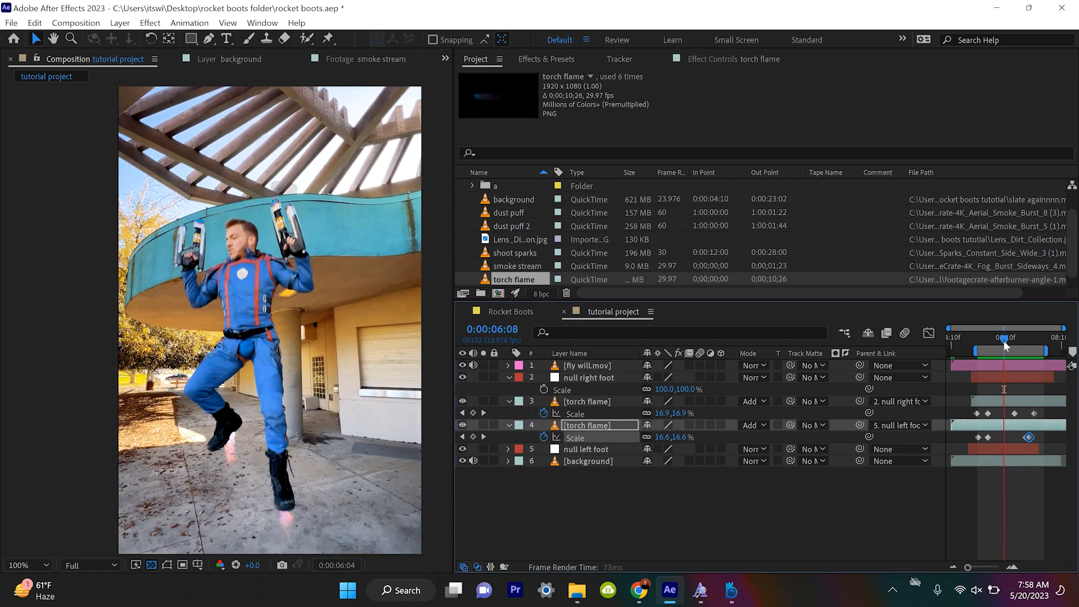
{"action": "key", "text": "space"}
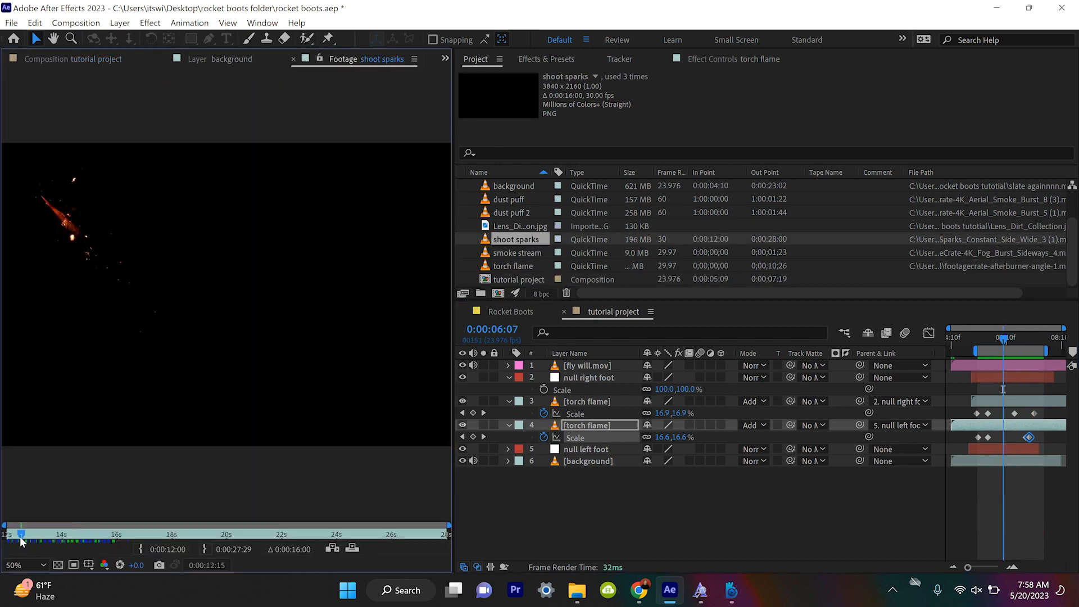
Scrub through the shoot sparks footage, add it above the torch flame layers, and position the sparks at the boot
{"action": "left_click_drag", "start_coordinate": [21, 540], "coordinate": [264, 537]}
{"action": "left_click_drag", "start_coordinate": [510, 246], "coordinate": [590, 395]}
{"action": "left_click_drag", "start_coordinate": [275, 331], "coordinate": [274, 360]}
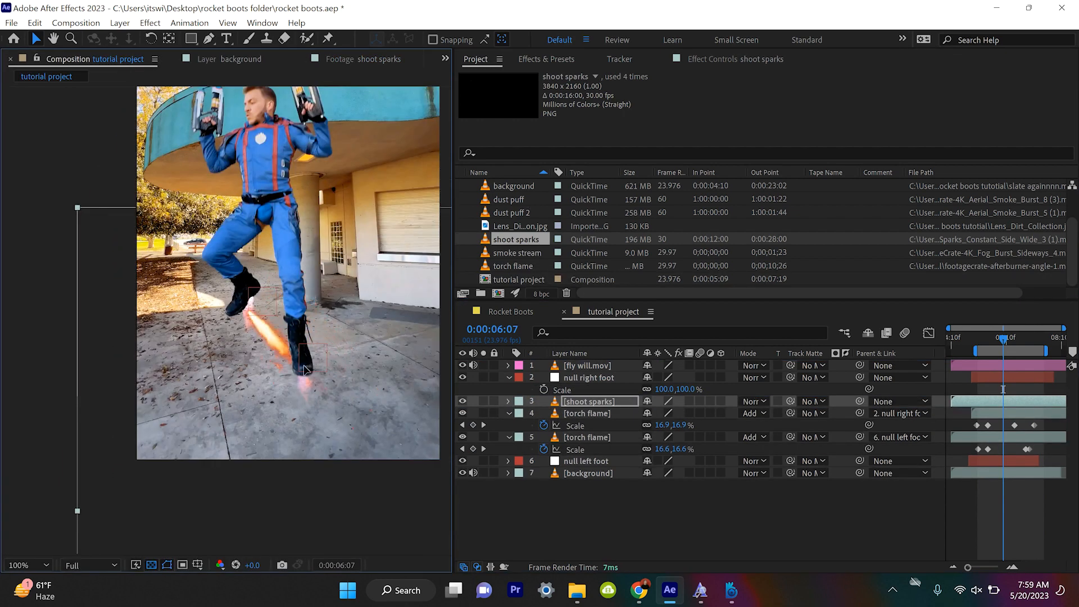
Move the shoot sparks layer's anchor point to the left boot and rotate the sparks to shoot downward from the sole
{"action": "scroll", "coordinate": [315, 384], "scroll_direction": "down", "scroll_amount": 1}
{"action": "key", "text": "y"}
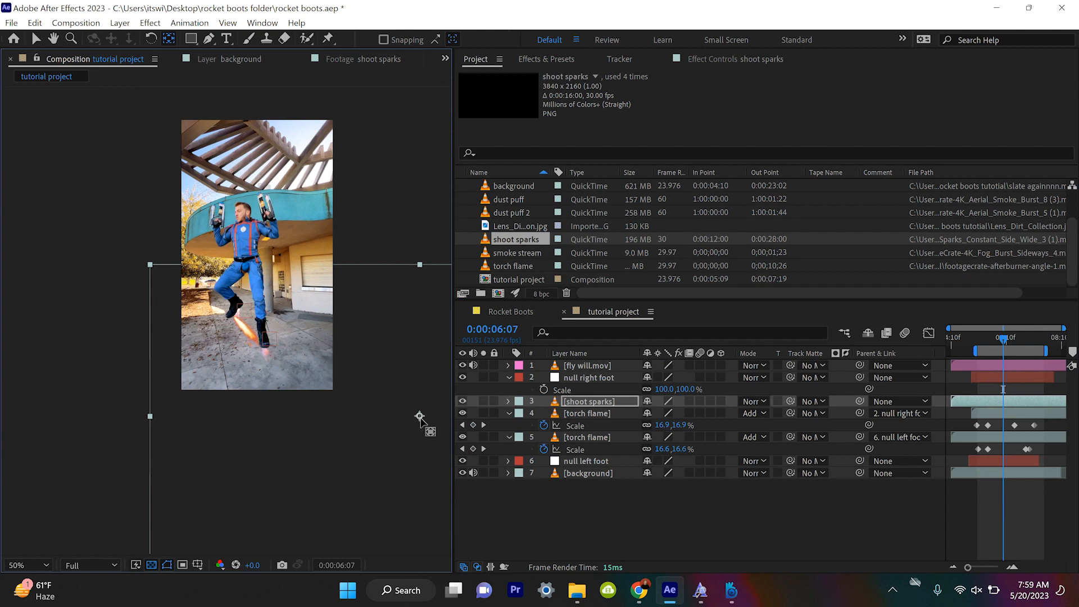
{"action": "scroll", "coordinate": [236, 352], "scroll_direction": "up", "scroll_amount": 2}
{"action": "scroll", "coordinate": [236, 352], "scroll_direction": "up", "scroll_amount": 2}
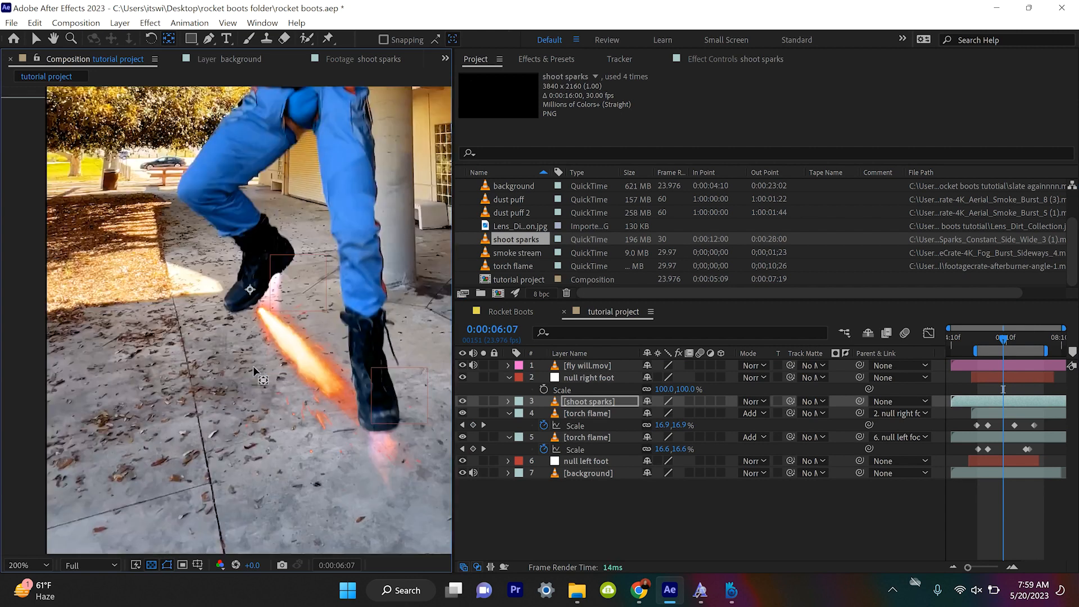
{"action": "key", "text": "w"}
{"action": "left_click_drag", "start_coordinate": [263, 509], "coordinate": [281, 515]}
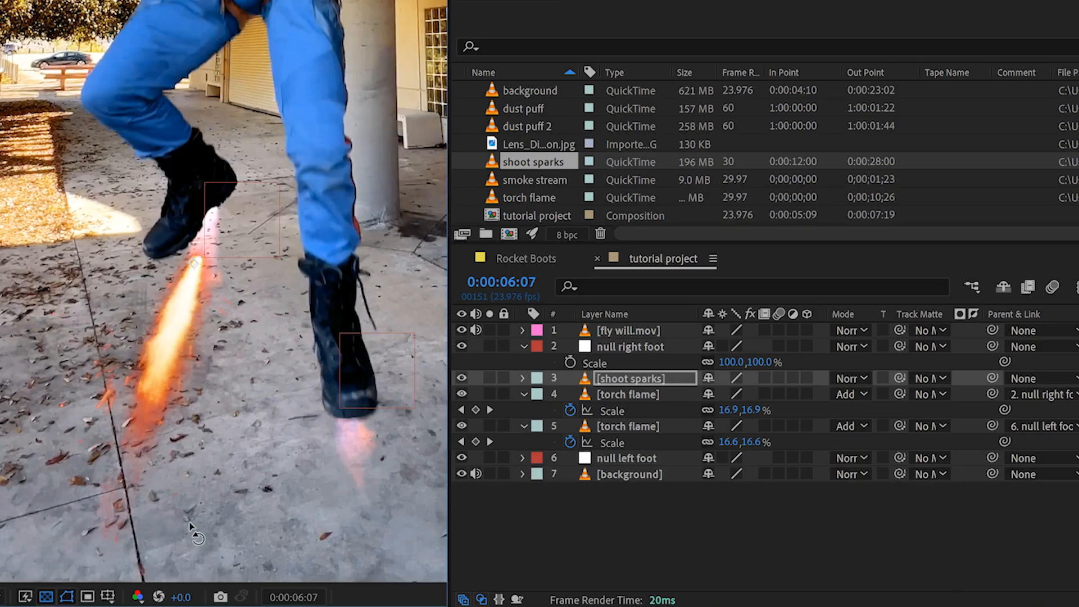
{"action": "left_click_drag", "start_coordinate": [251, 369], "coordinate": [234, 371]}
{"action": "key", "text": "w"}
Set the shoot sparks layer's blending mode to Add, parent it to null left foot, and play back the composition
{"action": "left_click", "coordinate": [852, 379]}
{"action": "left_click", "coordinate": [911, 122]}
{"action": "left_click_drag", "start_coordinate": [993, 378], "coordinate": [1014, 416]}
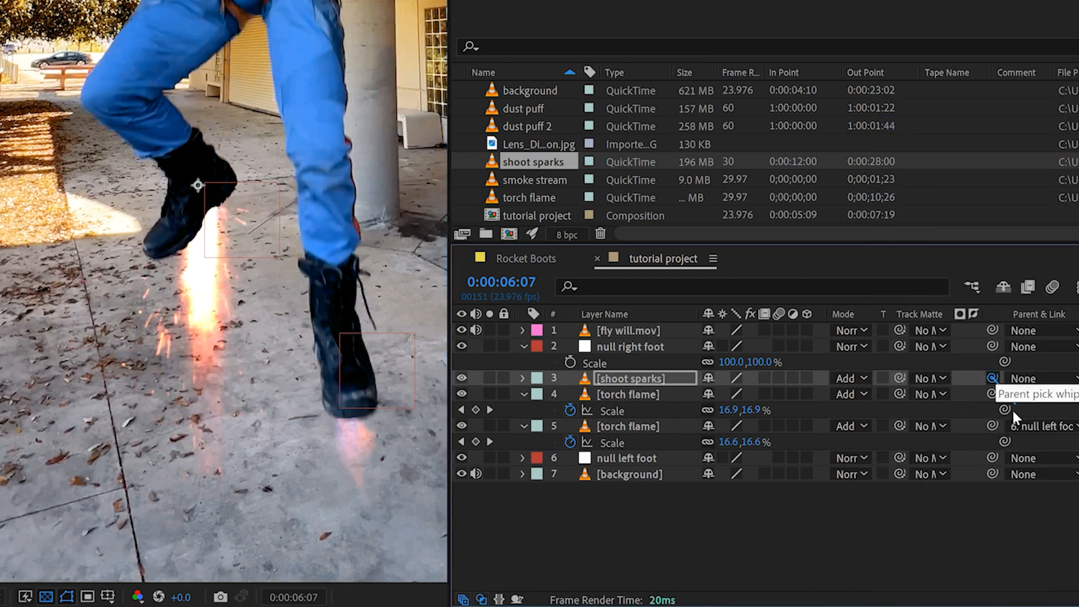
{"action": "left_click_drag", "start_coordinate": [777, 362], "coordinate": [630, 458]}
{"action": "scroll", "coordinate": [192, 315], "scroll_direction": "down", "scroll_amount": 2}
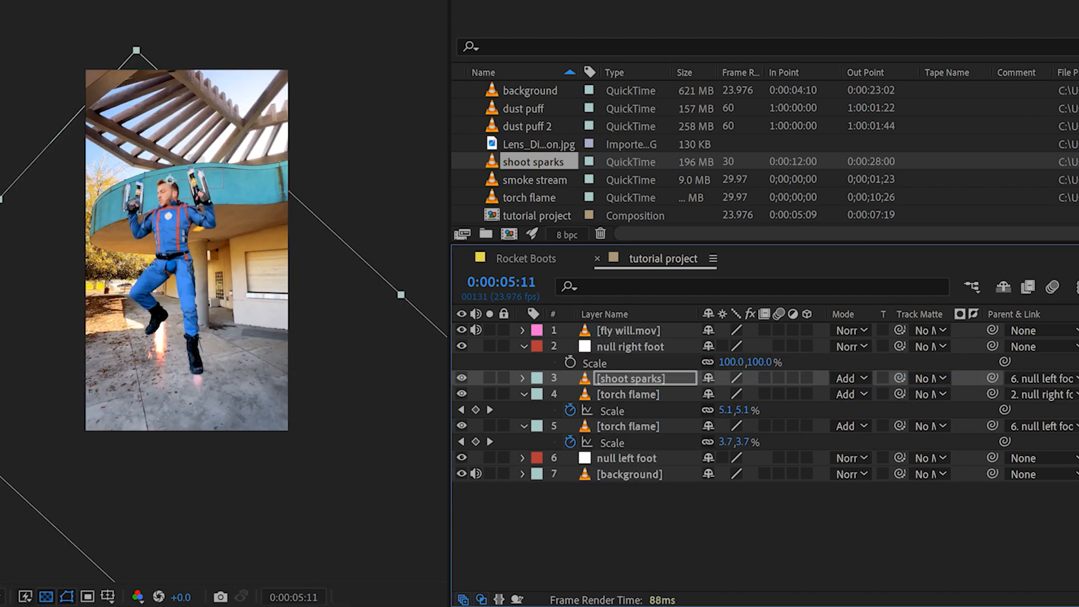
{"action": "key", "text": "space"}
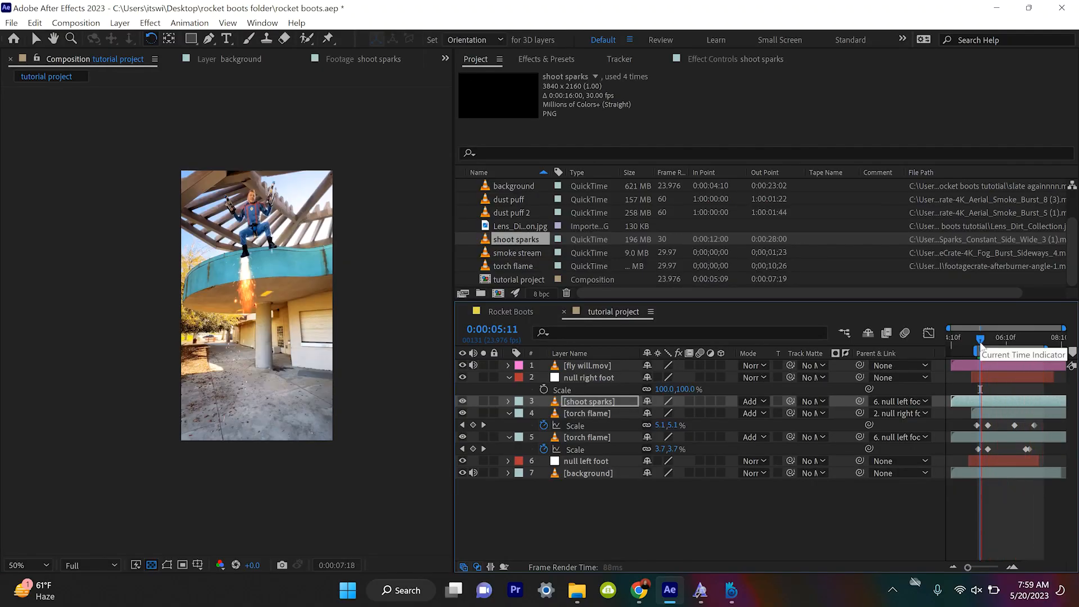
Scale the shoot sparks layer down to 55.8% and play back the result
{"action": "scroll", "coordinate": [232, 356], "scroll_direction": "up", "scroll_amount": 2}
{"action": "key", "text": "s"}
{"action": "left_click_drag", "start_coordinate": [592, 418], "coordinate": [443, 396]}
{"action": "key", "text": "space"}
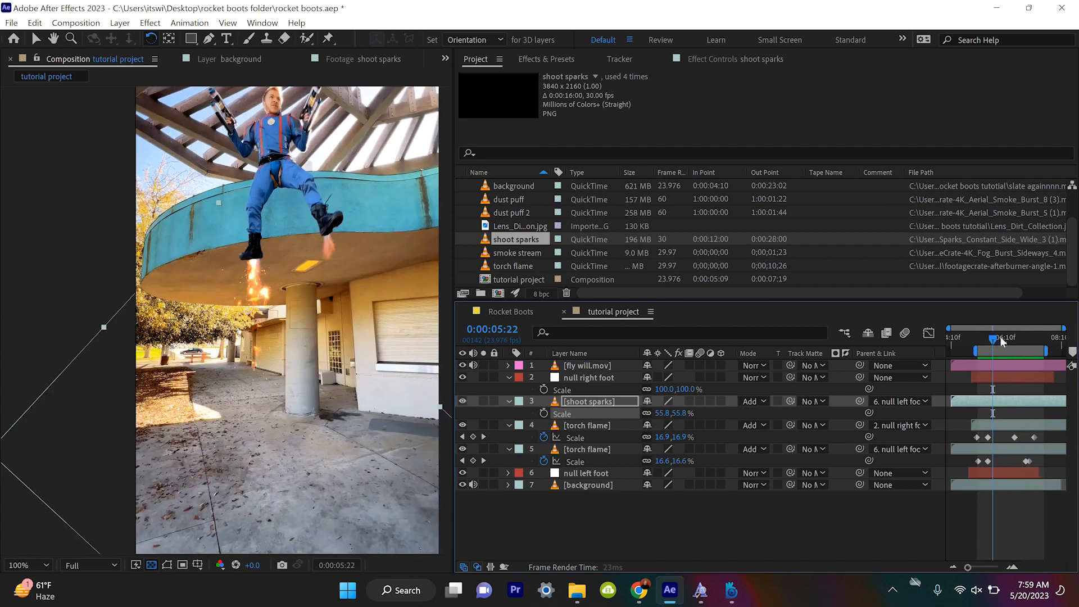
Find the Curves effect, apply it to the shoot sparks layer, and view the boot sparks up close
{"action": "left_click", "coordinate": [546, 58]}
{"action": "left_click", "coordinate": [535, 76]}
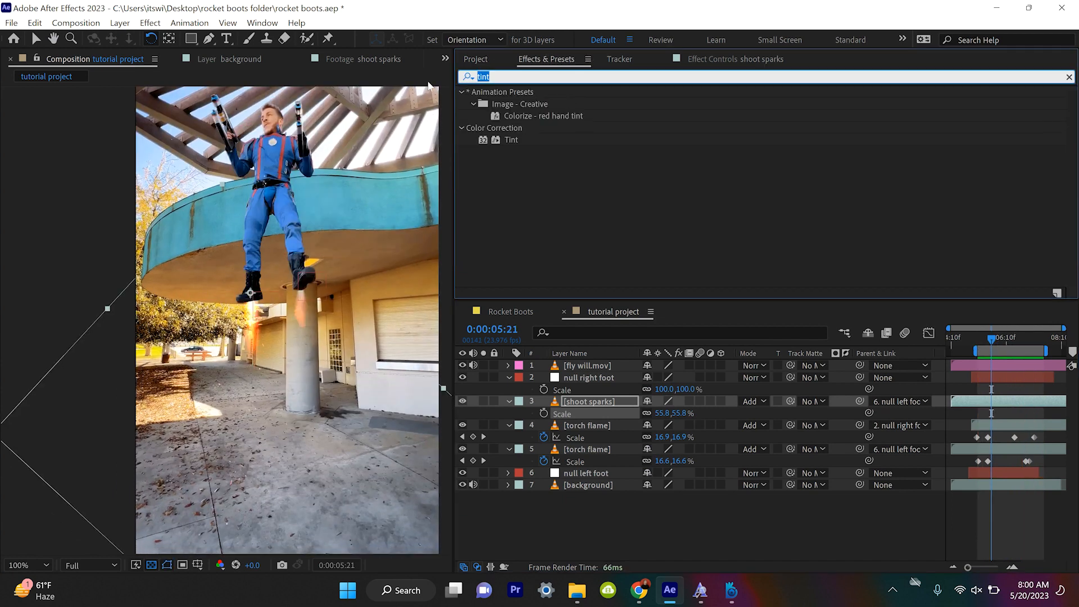
{"action": "type", "text": "curves"}
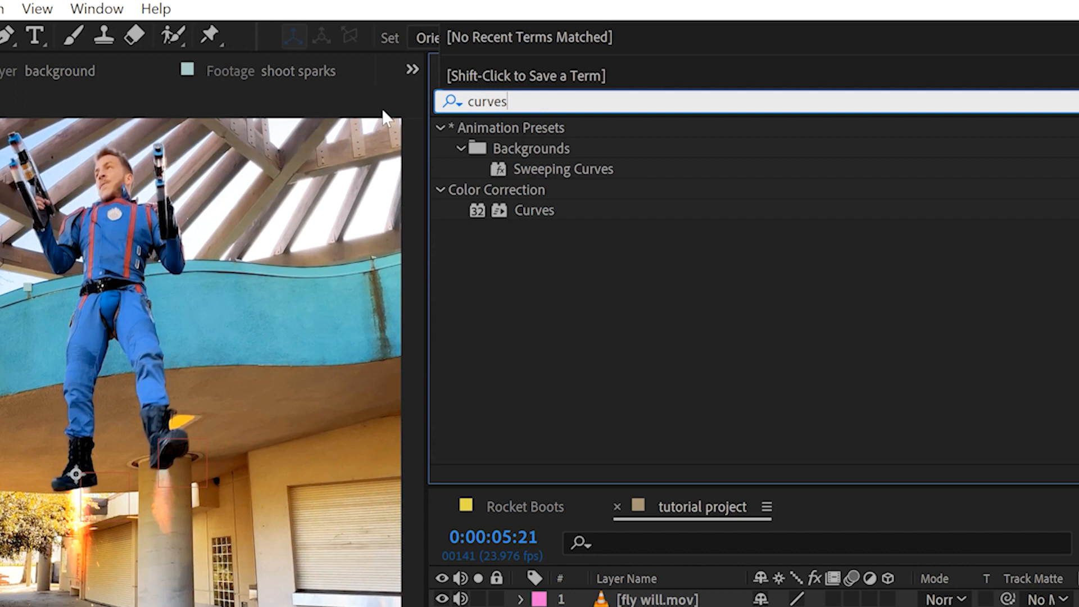
{"action": "left_click", "coordinate": [510, 212]}
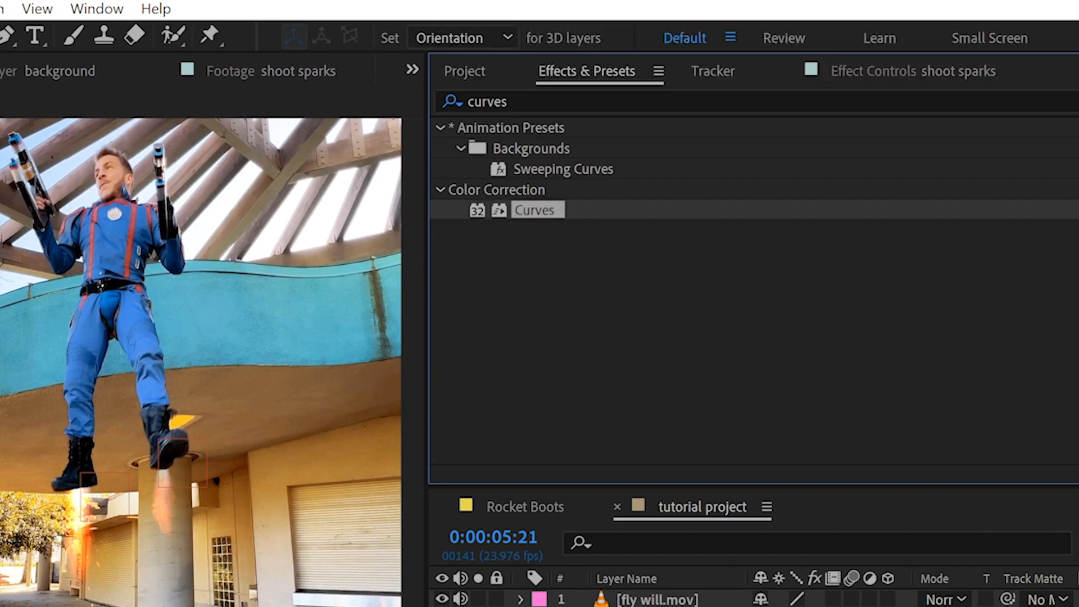
{"action": "double_click", "coordinate": [514, 211]}
{"action": "scroll", "coordinate": [115, 601], "scroll_direction": "up", "scroll_amount": 3}
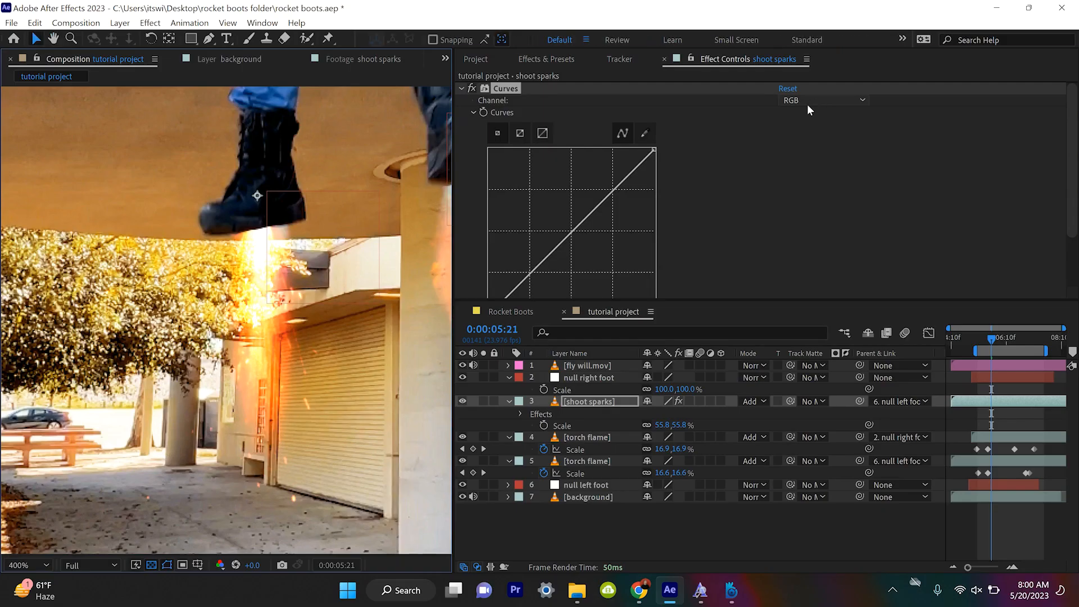
Adjust the sparks' curves by lowering red, raising green and blue, and pulling RGB down slightly, and compare with the effect off
{"action": "left_click", "coordinate": [1038, 144]}
{"action": "left_click", "coordinate": [813, 100]}
{"action": "left_click", "coordinate": [792, 129]}
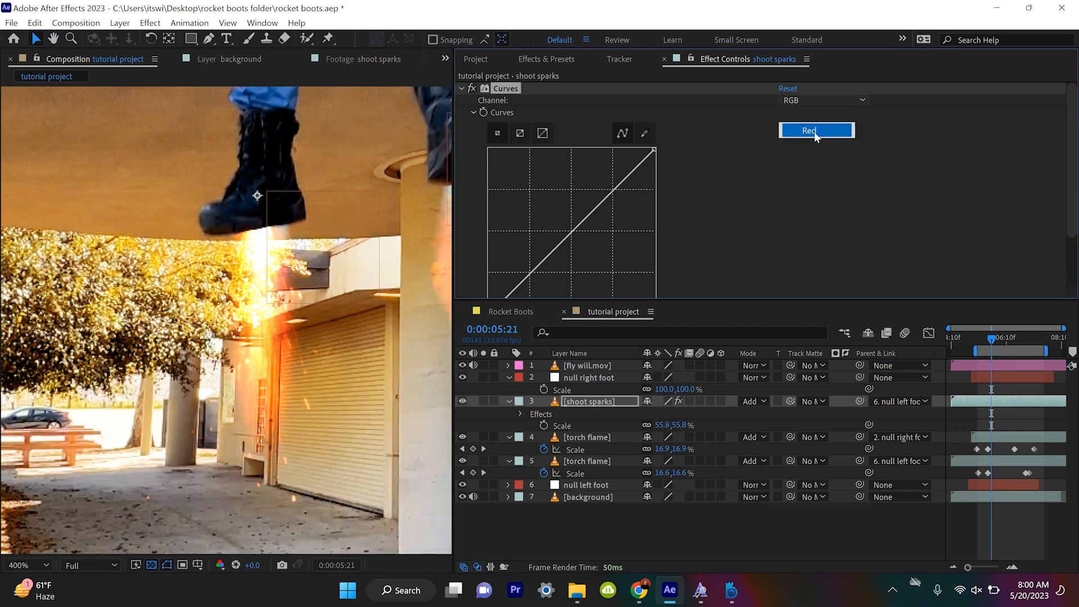
{"action": "left_click_drag", "start_coordinate": [655, 153], "coordinate": [664, 219]}
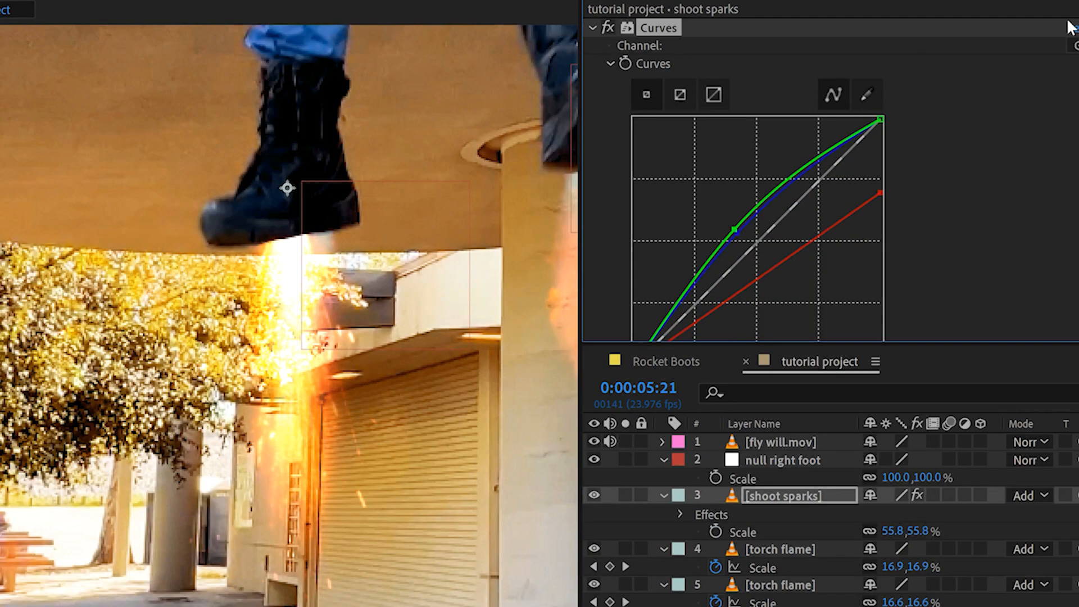
{"action": "left_click", "coordinate": [1075, 46]}
{"action": "left_click", "coordinate": [1075, 65]}
{"action": "mouse_move", "coordinate": [759, 246]}
{"action": "left_mouse_down"}
{"action": "mouse_move", "coordinate": [747, 241]}
{"action": "mouse_move", "coordinate": [760, 256]}
{"action": "left_mouse_up"}
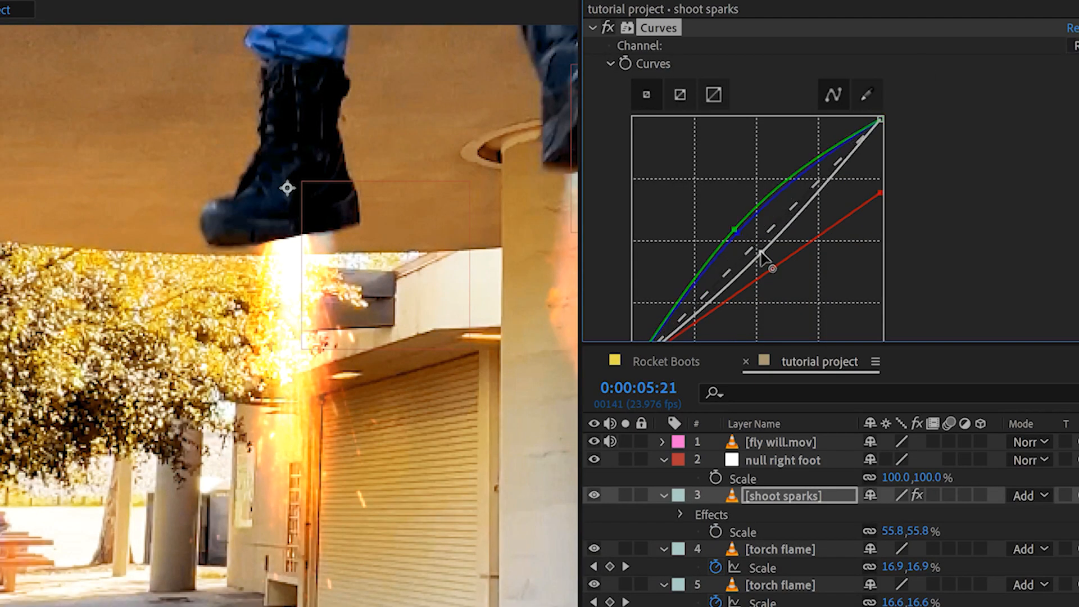
{"action": "left_click", "coordinate": [609, 28]}
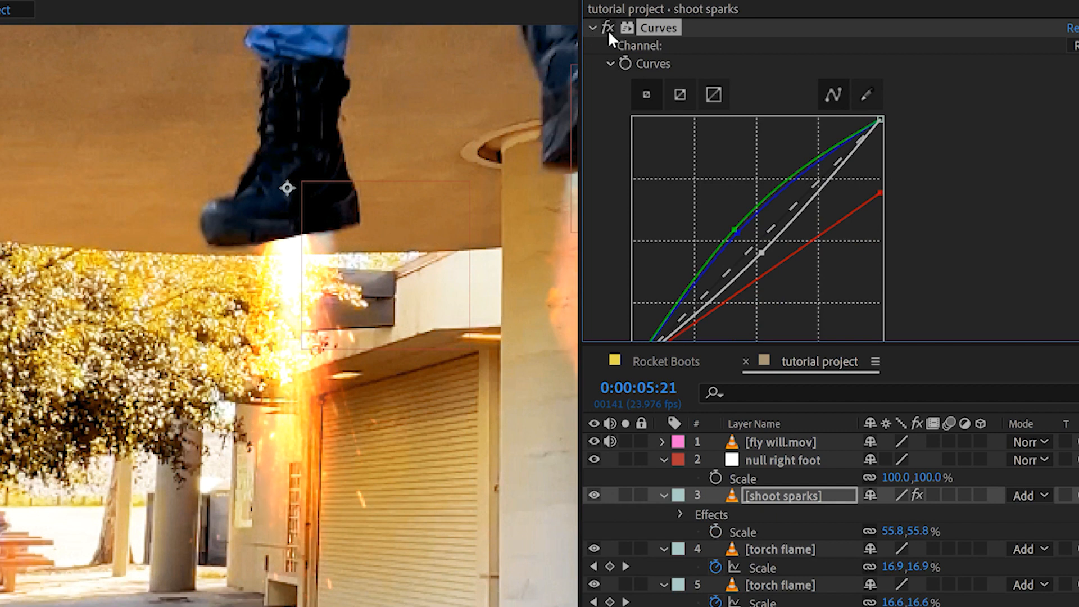
{"action": "left_click", "coordinate": [608, 30]}
{"action": "scroll", "coordinate": [471, 266], "scroll_direction": "down", "scroll_amount": 2}
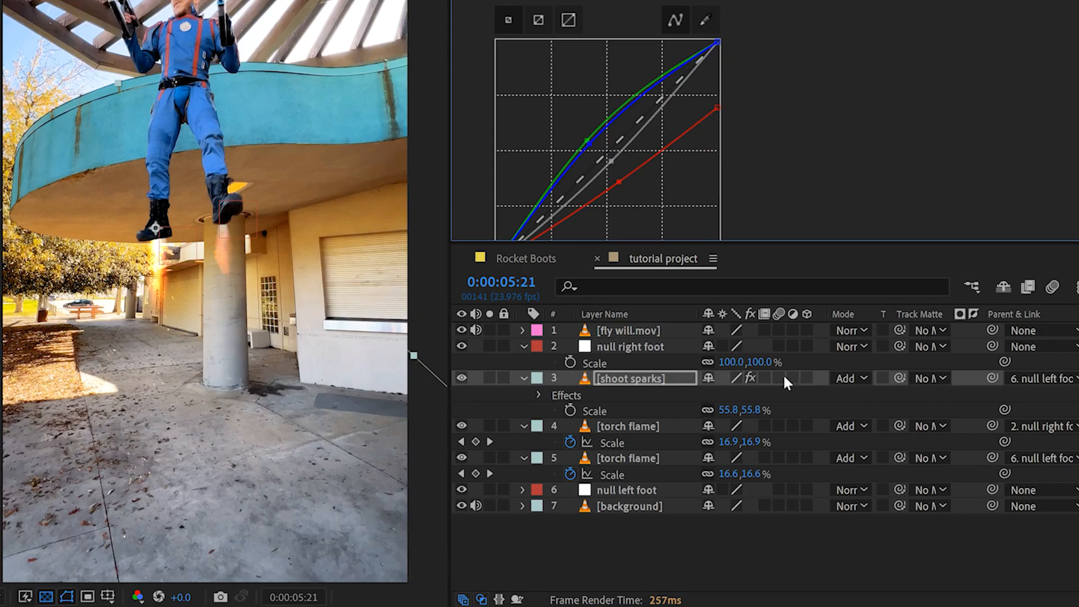
Enable motion blur for the shoot sparks layer and the composition
{"action": "left_click", "coordinate": [783, 377]}
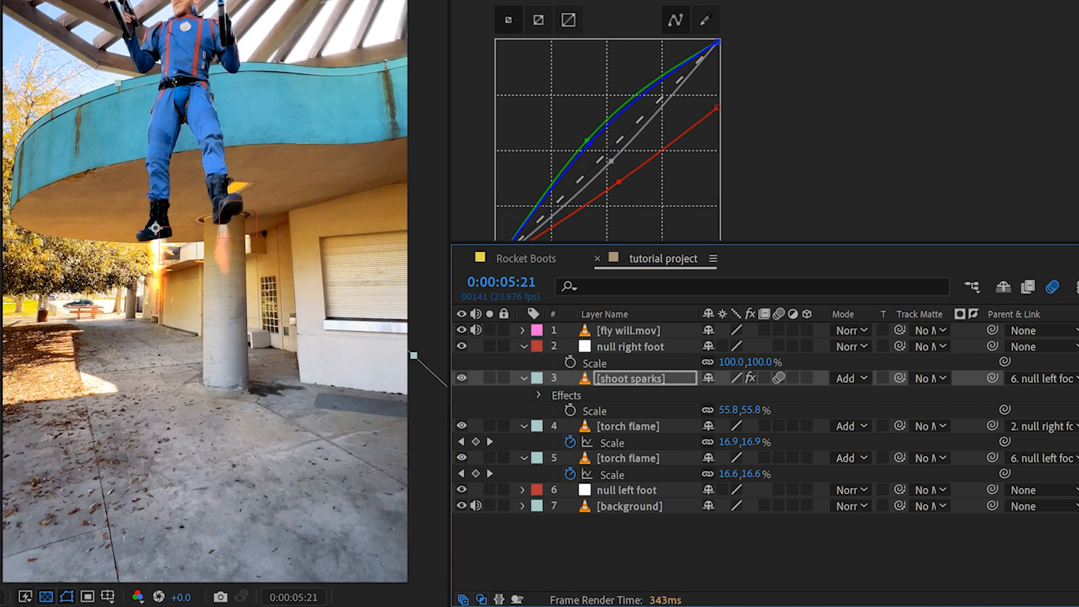
{"action": "left_click", "coordinate": [1077, 289]}
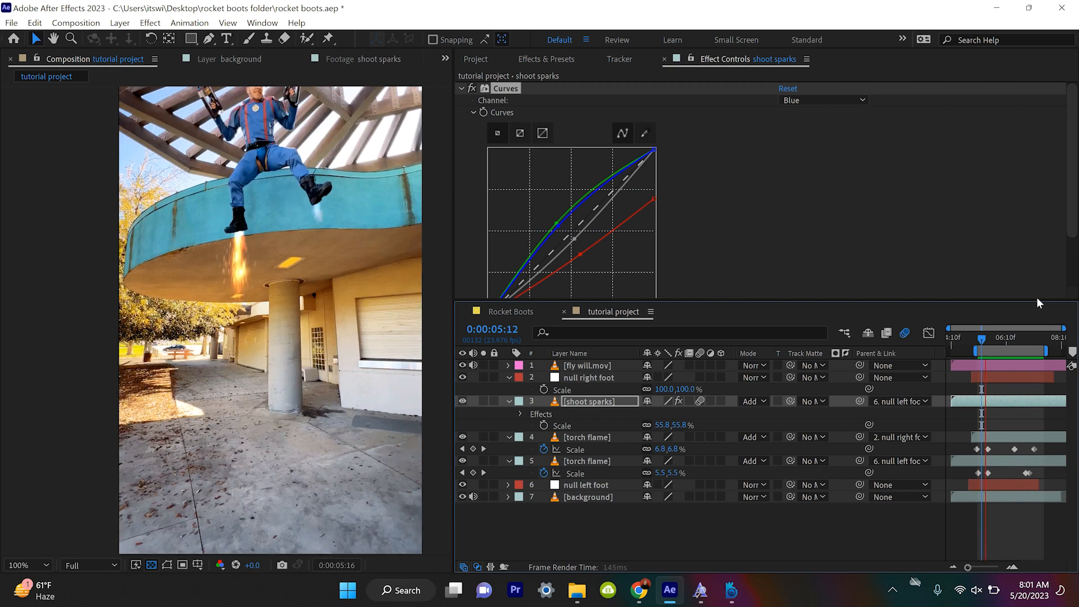
Keyframe the shoot sparks scale at 0:00:06:19, set it to 0% at 0:00:07:05, and play back the landing
{"action": "left_click_drag", "start_coordinate": [1017, 339], "coordinate": [998, 340]}
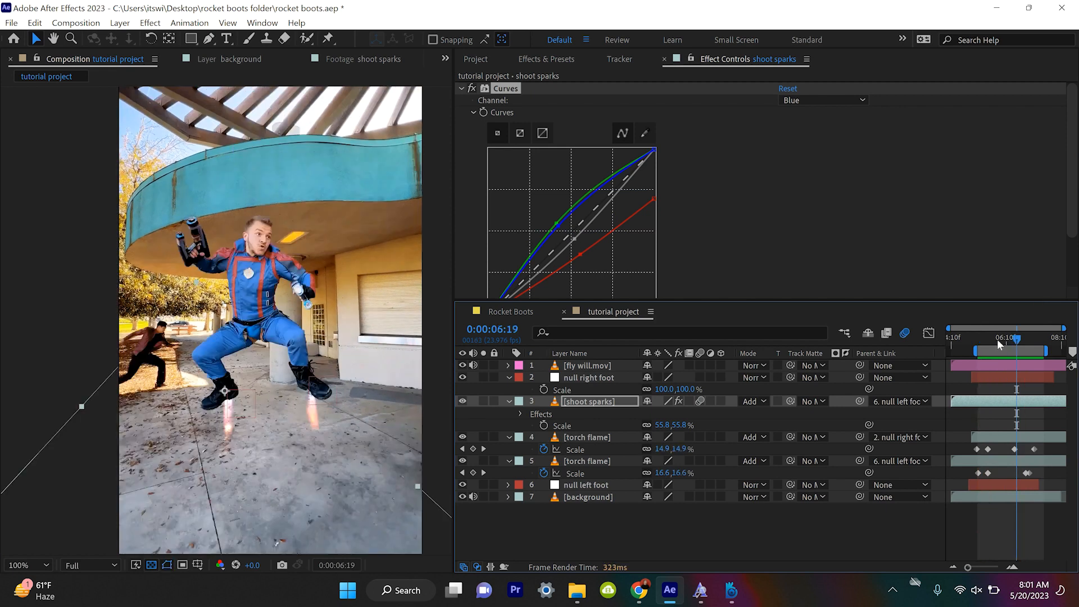
{"action": "left_click", "coordinate": [544, 426]}
{"action": "left_click", "coordinate": [1028, 339]}
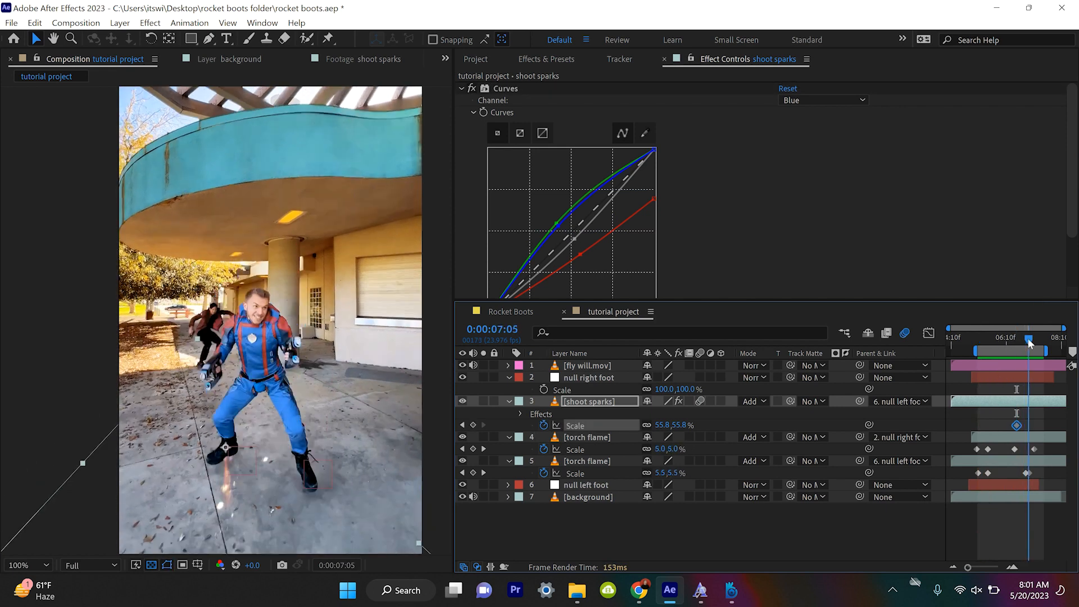
{"action": "left_click", "coordinate": [661, 426]}
{"action": "type", "text": "0"}
{"action": "key", "text": "Return"}
{"action": "left_click", "coordinate": [984, 340]}
{"action": "key", "text": "space"}
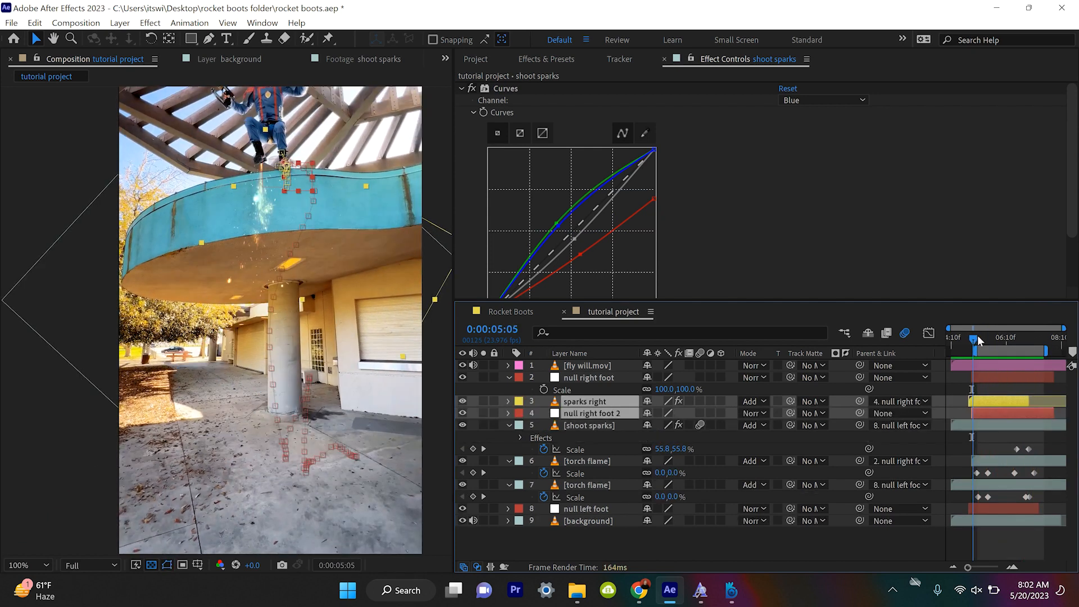
Reveal the scale of the right-foot sparks and hold the left-foot shoot sparks scale with a keyframe at 0:00:05:15
{"action": "left_click_drag", "start_coordinate": [978, 337], "coordinate": [987, 367]}
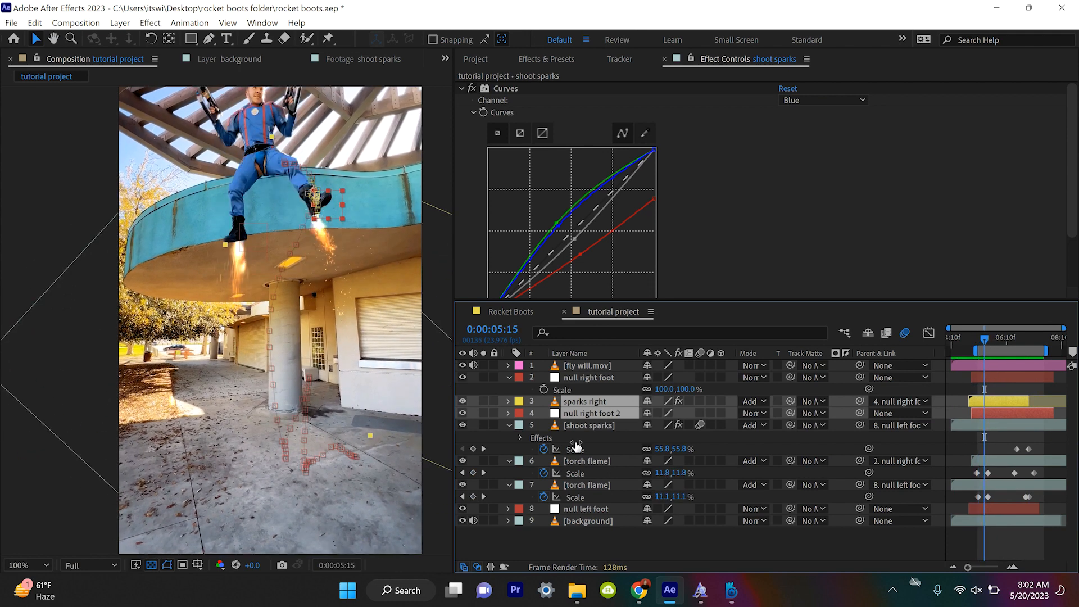
{"action": "key", "text": "s"}
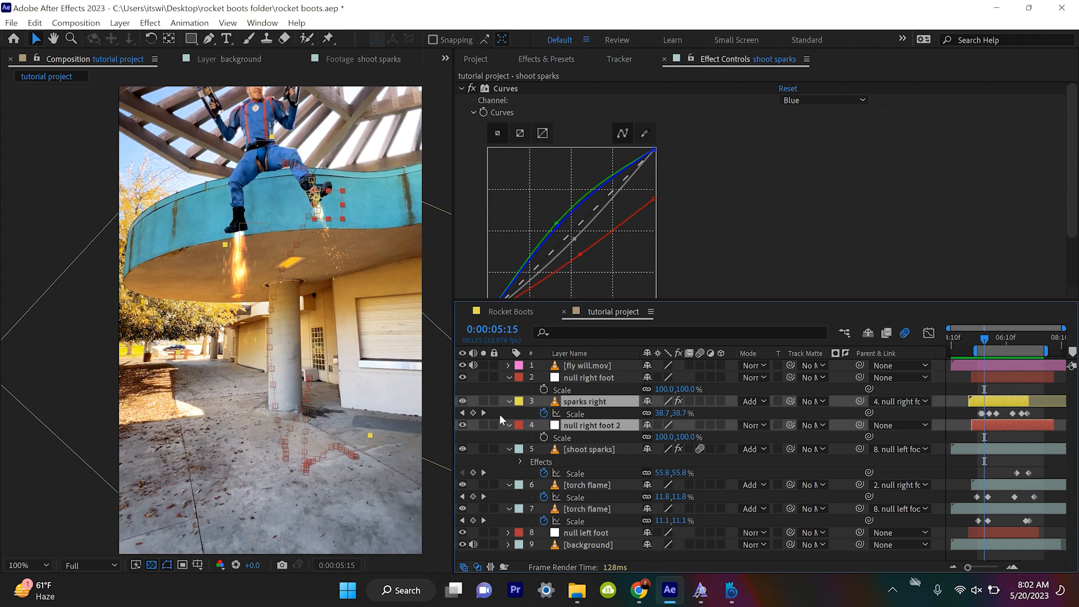
{"action": "left_click", "coordinate": [581, 450]}
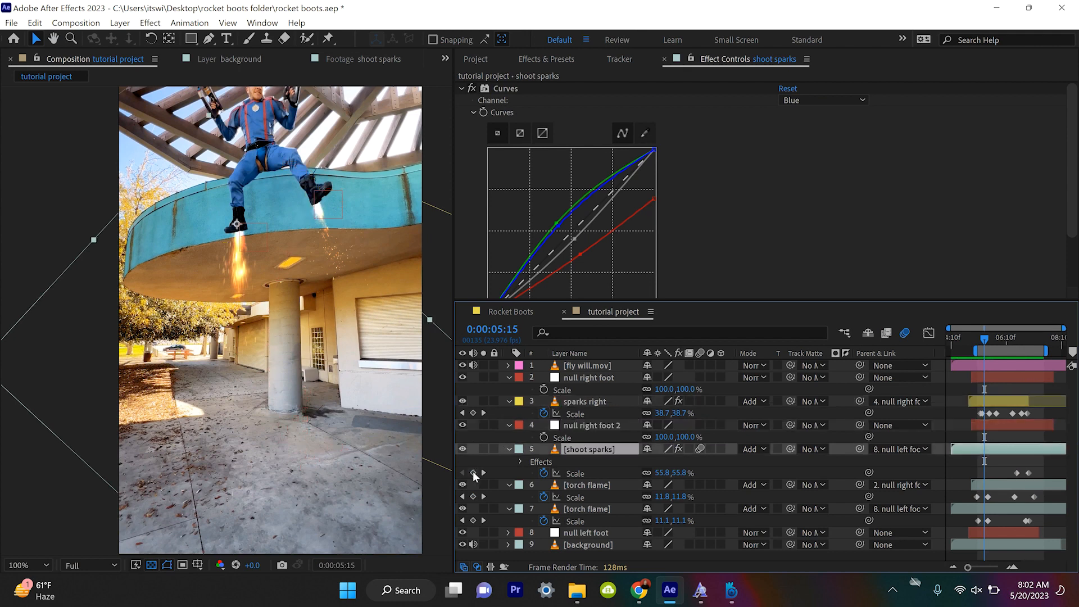
{"action": "left_click", "coordinate": [473, 474]}
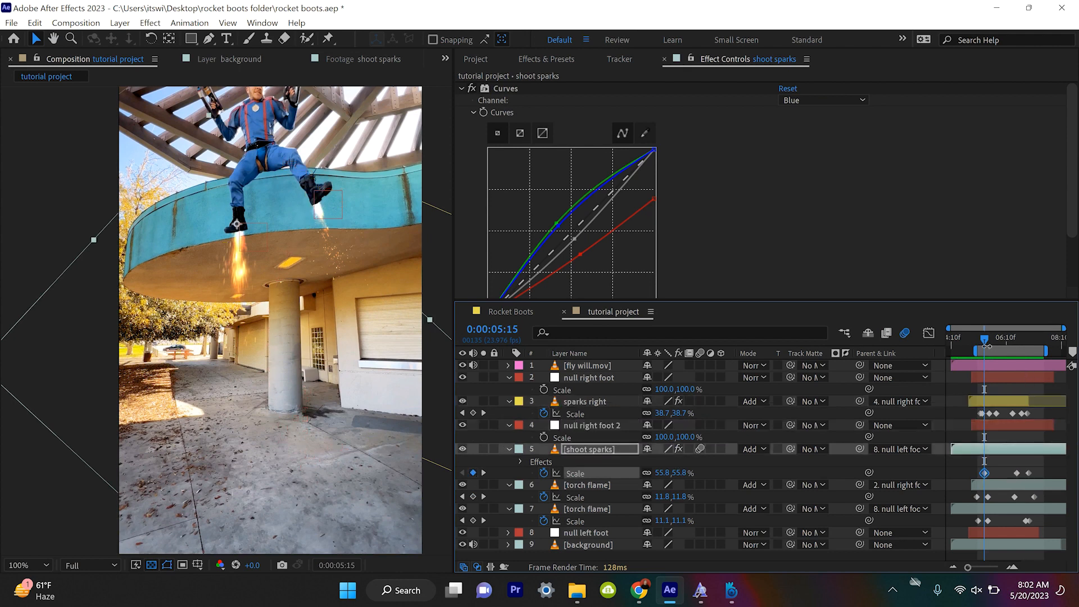
Set the left-foot shoot sparks scale to 0% at 0:00:05:10
{"action": "left_click_drag", "start_coordinate": [987, 345], "coordinate": [980, 345]}
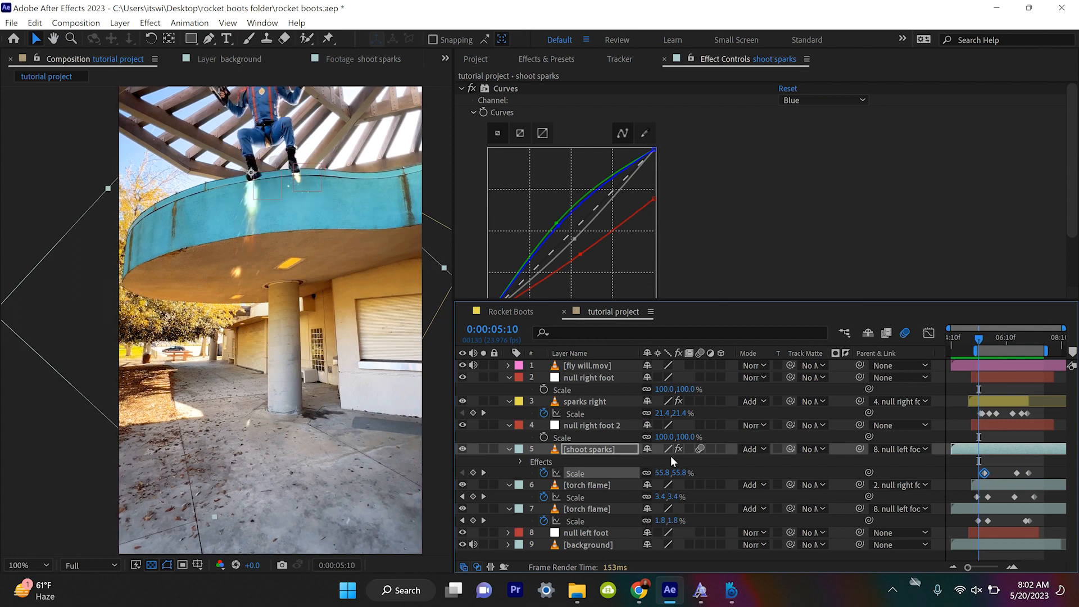
{"action": "left_click", "coordinate": [661, 473]}
{"action": "type", "text": "0"}
{"action": "key", "text": "Return"}
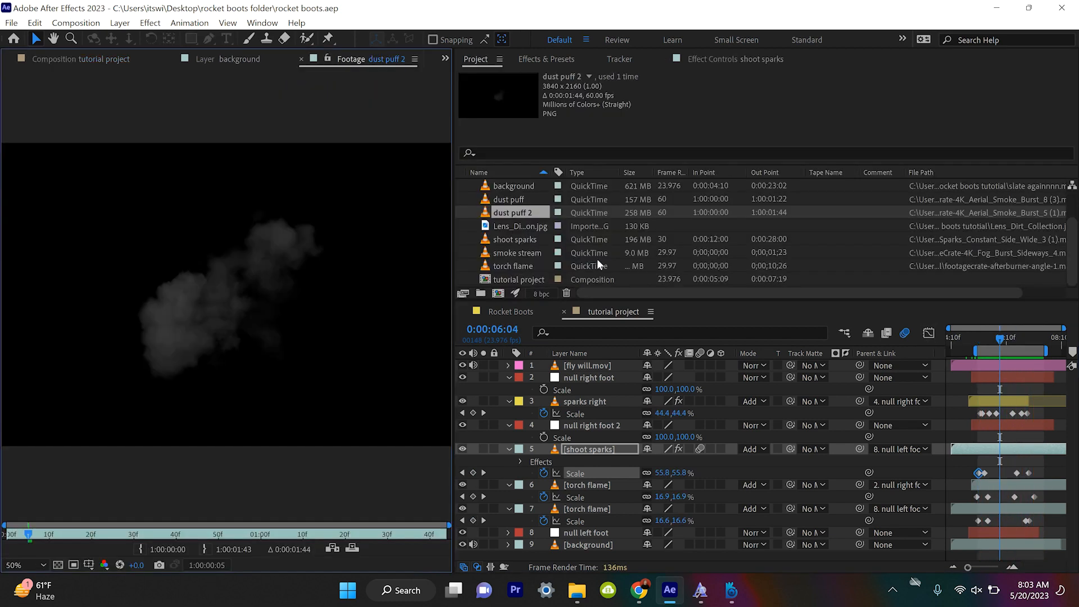
Open the smoke stream footage and scrub through it to examine the smoke
{"action": "left_click", "coordinate": [597, 253]}
{"action": "double_click", "coordinate": [597, 253]}
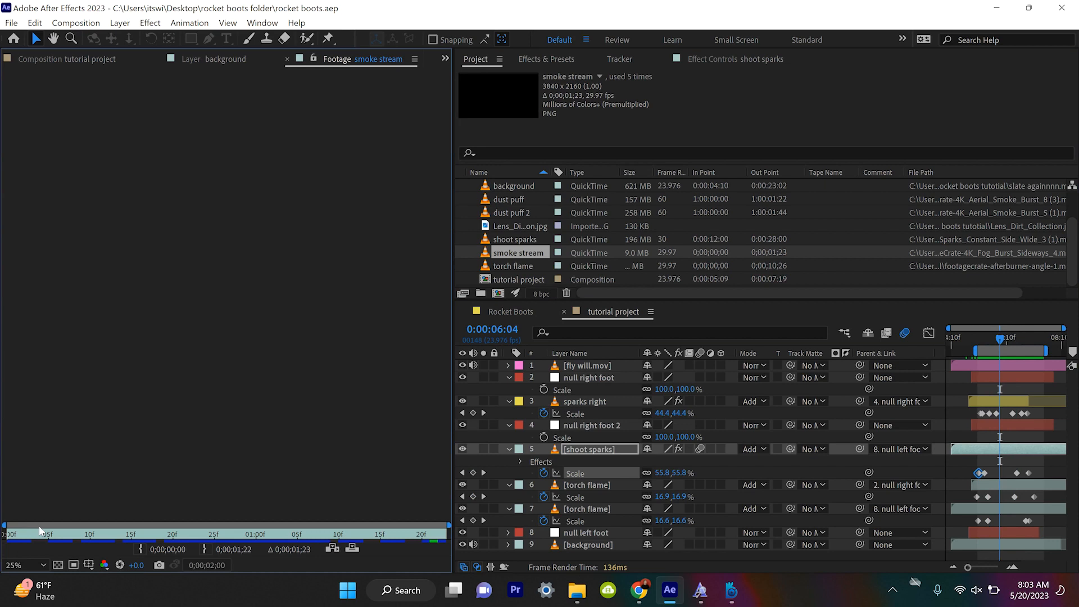
{"action": "left_click_drag", "start_coordinate": [47, 540], "coordinate": [229, 524]}
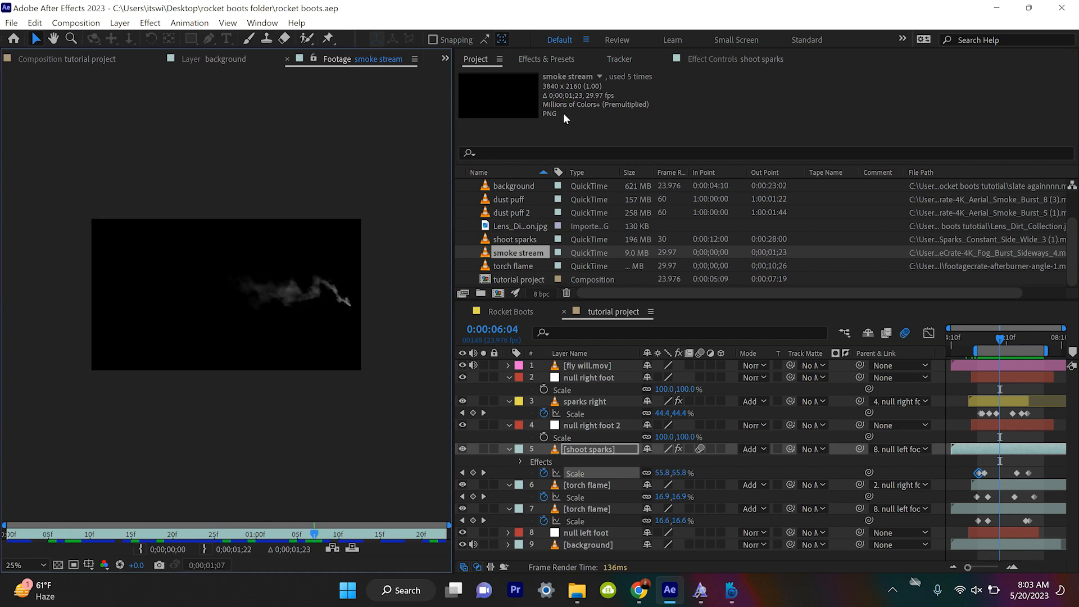
{"action": "left_click", "coordinate": [544, 59]}
Play back the composition with the smoke and set the smoke stream layer's blending mode to Screen
{"action": "left_click_drag", "start_coordinate": [989, 338], "coordinate": [1002, 341]}
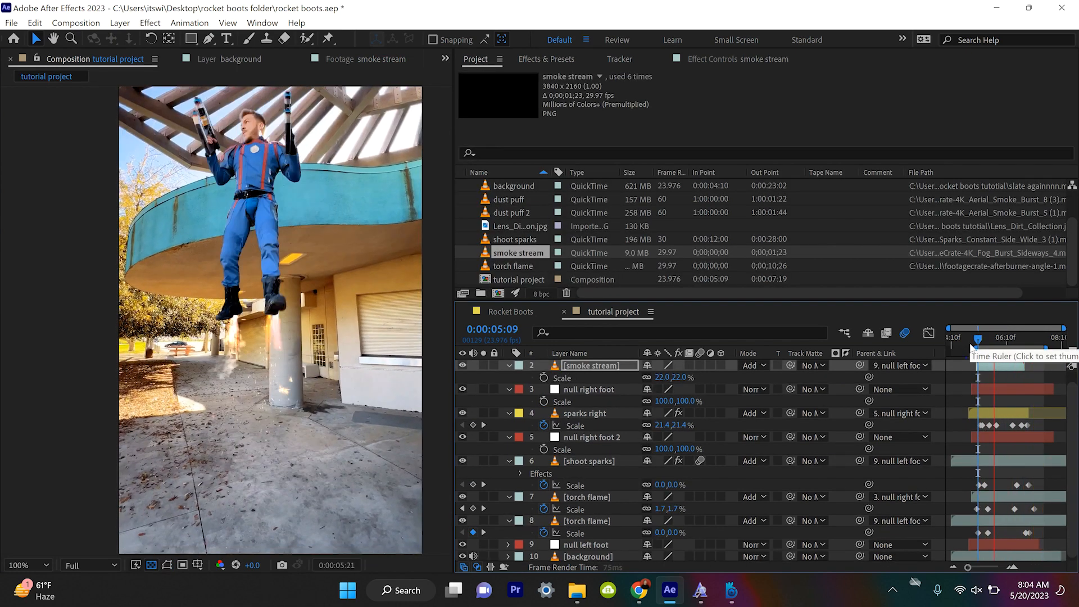
{"action": "key", "text": "space"}
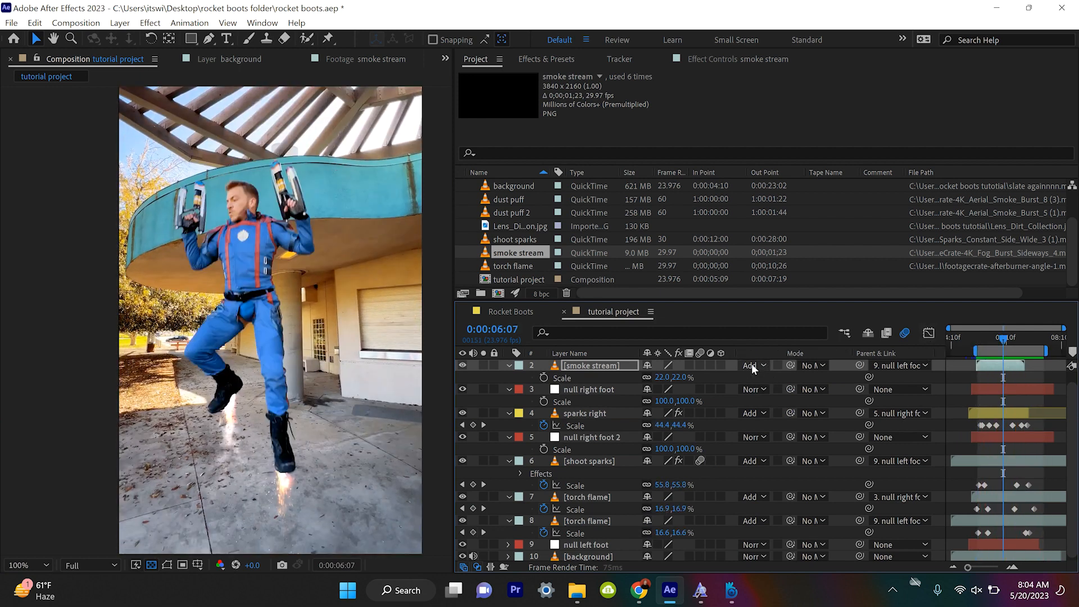
{"action": "left_click", "coordinate": [751, 366]}
{"action": "left_click", "coordinate": [808, 236]}
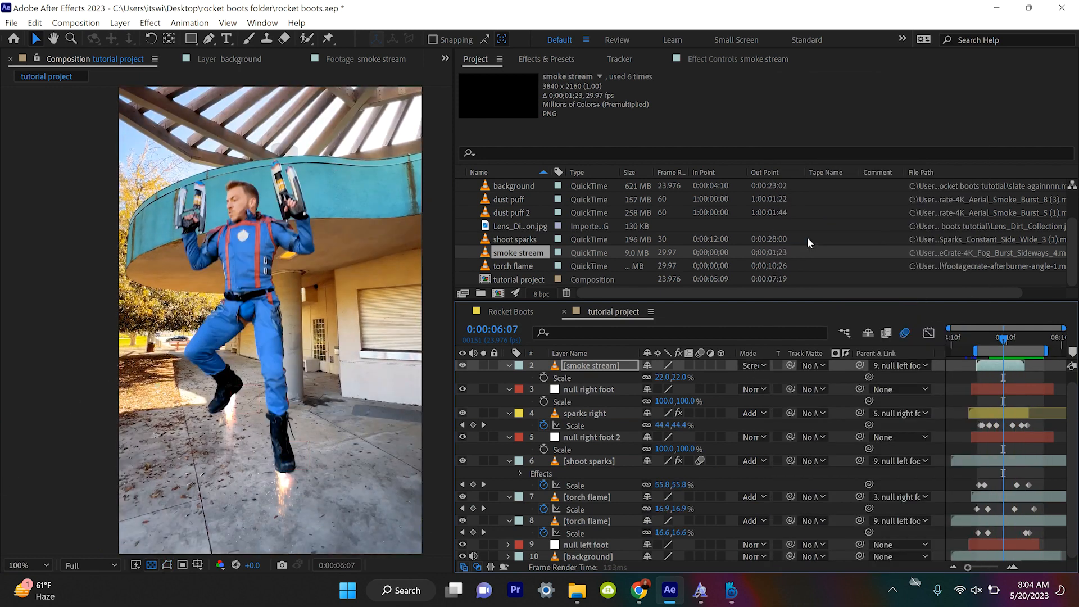
{"action": "key", "text": "space"}
Solo the smoke stream layer and turn off the transparency grid to show the smoke against black
{"action": "left_click", "coordinate": [484, 365]}
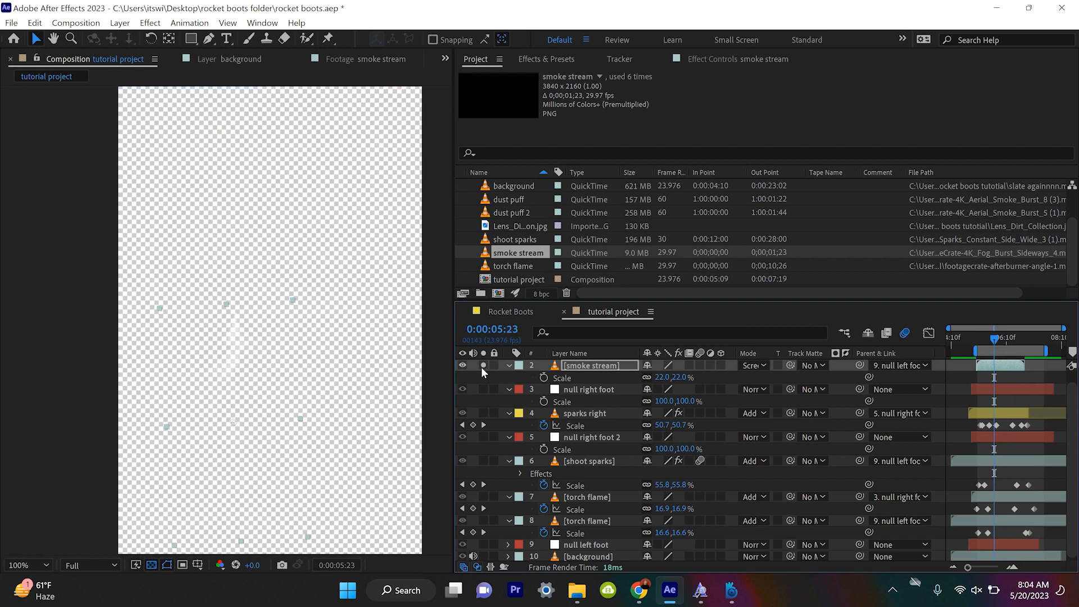
{"action": "left_click", "coordinate": [151, 566]}
{"action": "key", "text": "period"}
Apply the Tint effect to the smoke stream layer and take the layer out of solo
{"action": "left_click", "coordinate": [552, 58]}
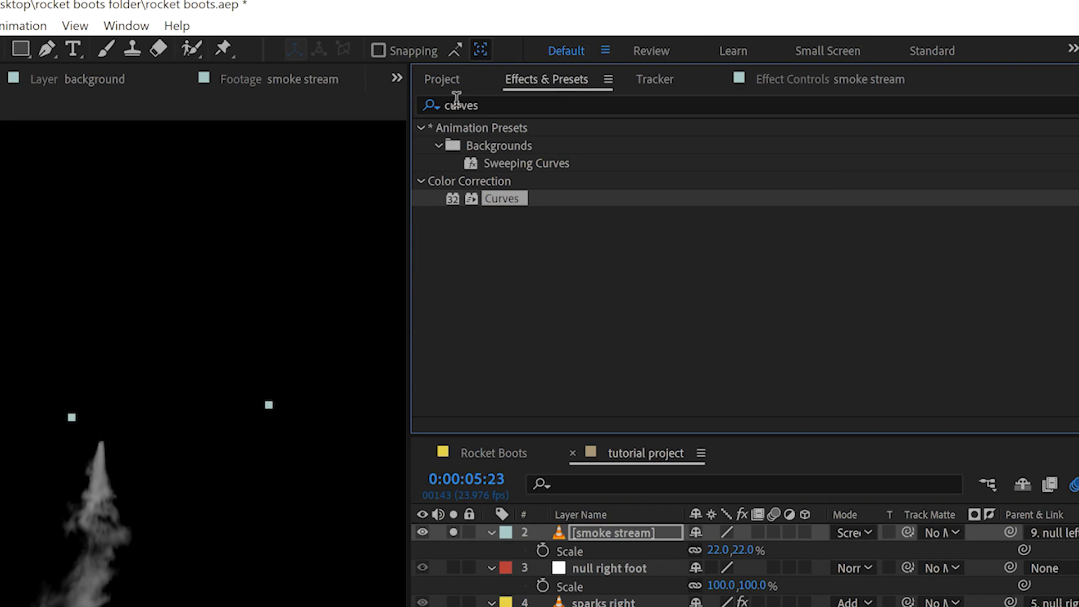
{"action": "double_click", "coordinate": [462, 105]}
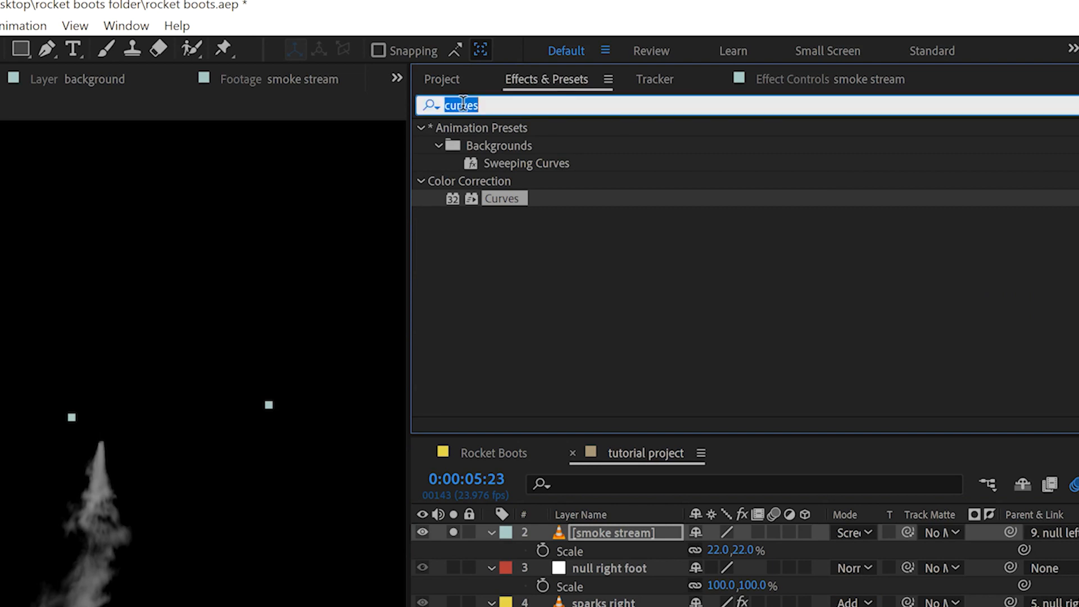
{"action": "type", "text": "tint"}
{"action": "left_click_drag", "start_coordinate": [491, 199], "coordinate": [420, 565]}
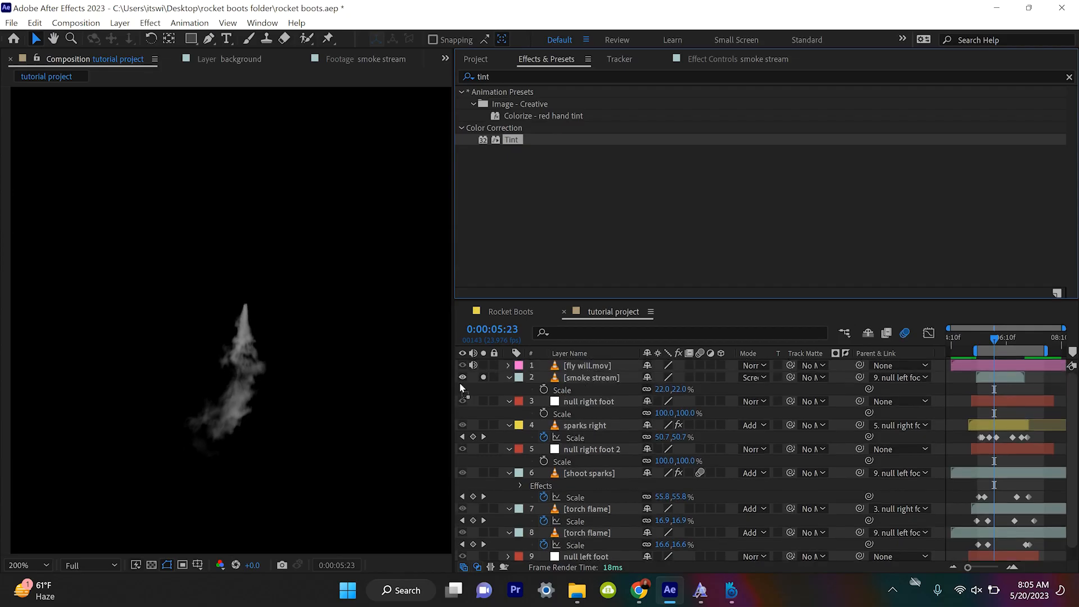
{"action": "left_click_drag", "start_coordinate": [460, 382], "coordinate": [467, 378]}
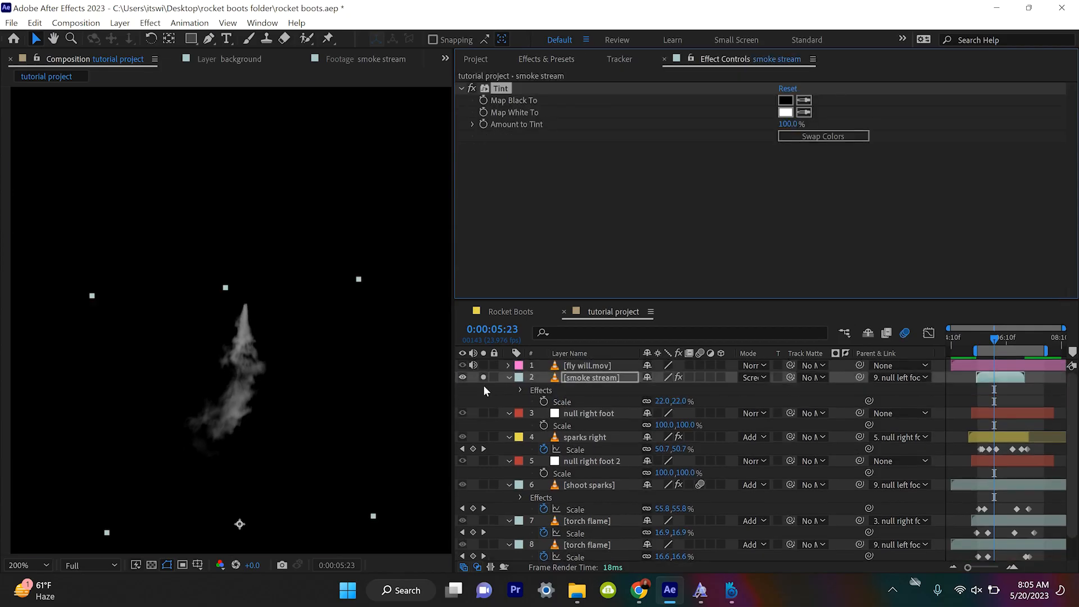
{"action": "left_click", "coordinate": [483, 378]}
Map the smoke stream Tint's white to a pale orange, FDE5B3
{"action": "scroll", "coordinate": [314, 367], "scroll_direction": "up", "scroll_amount": 2}
{"action": "left_click", "coordinate": [784, 115]}
{"action": "left_click", "coordinate": [685, 340]}
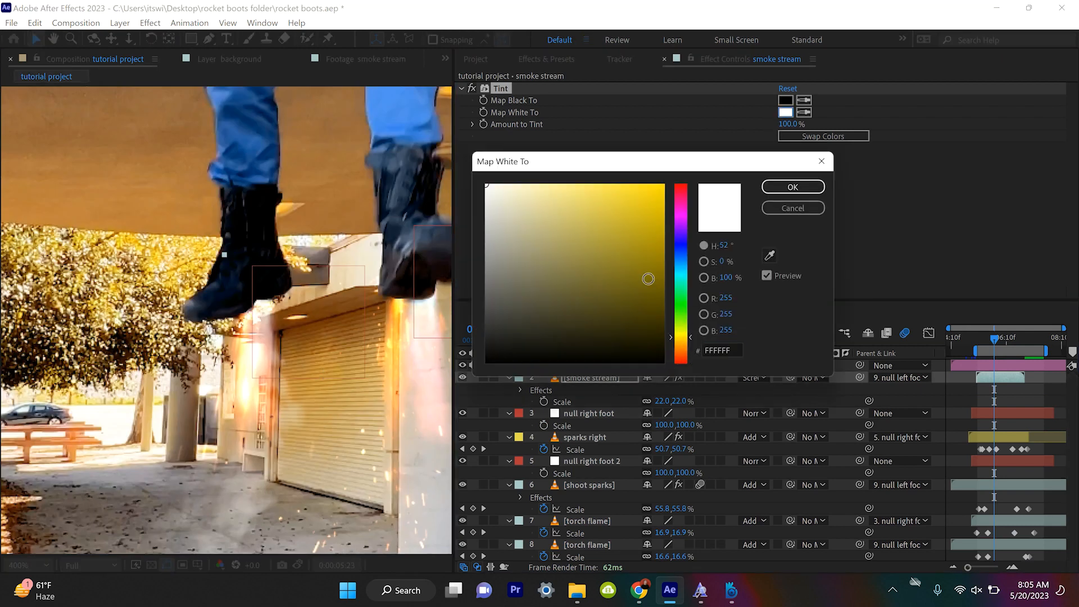
{"action": "left_click", "coordinate": [556, 185]}
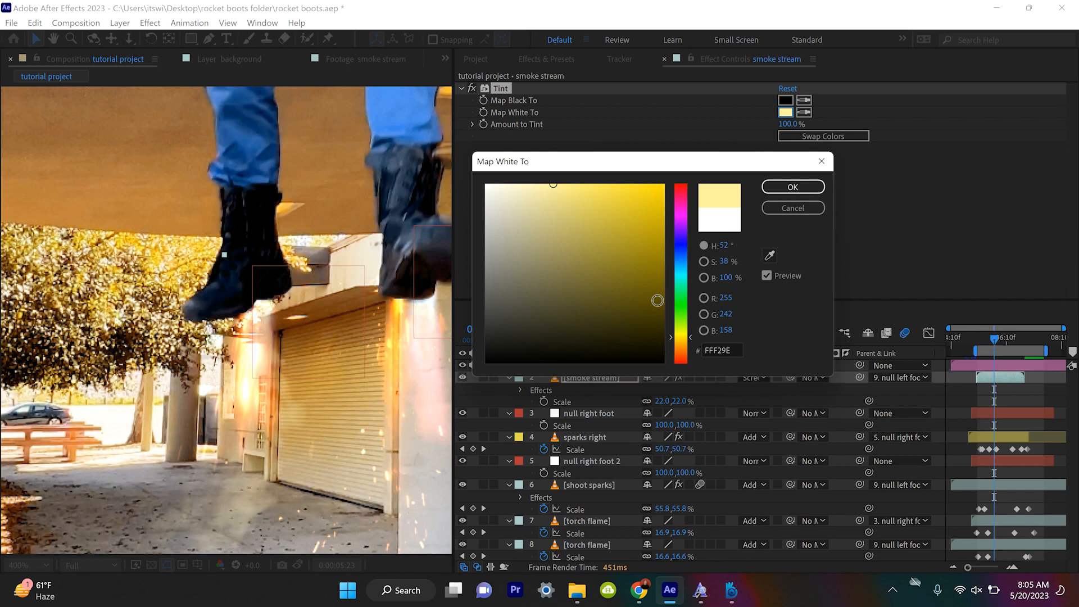
{"action": "left_click_drag", "start_coordinate": [683, 335], "coordinate": [691, 346]}
{"action": "left_click", "coordinate": [530, 184]}
{"action": "left_click_drag", "start_coordinate": [532, 183], "coordinate": [537, 185]}
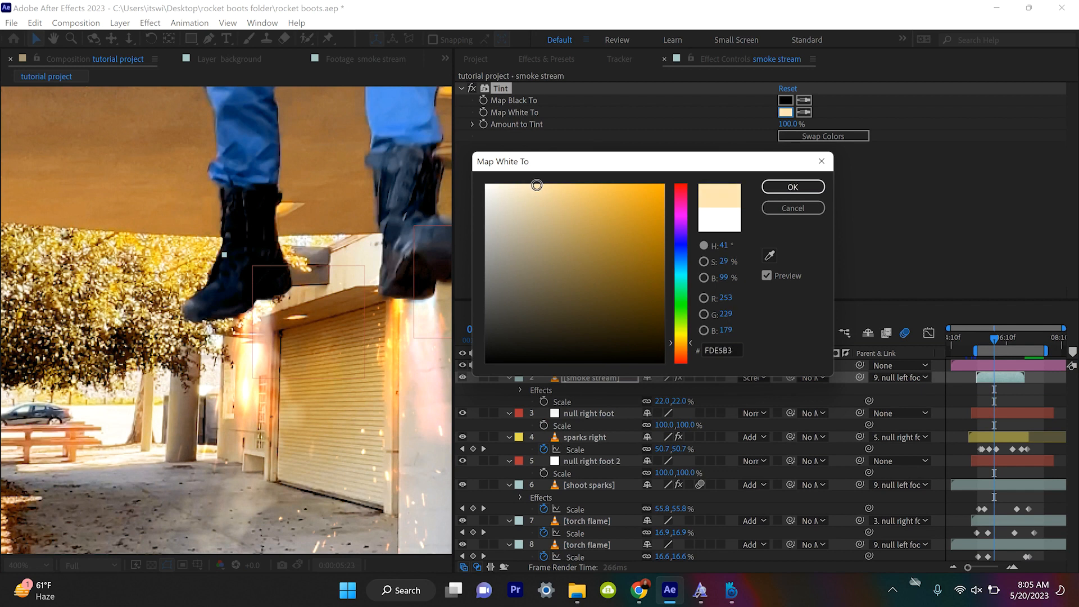
{"action": "left_click", "coordinate": [793, 187]}
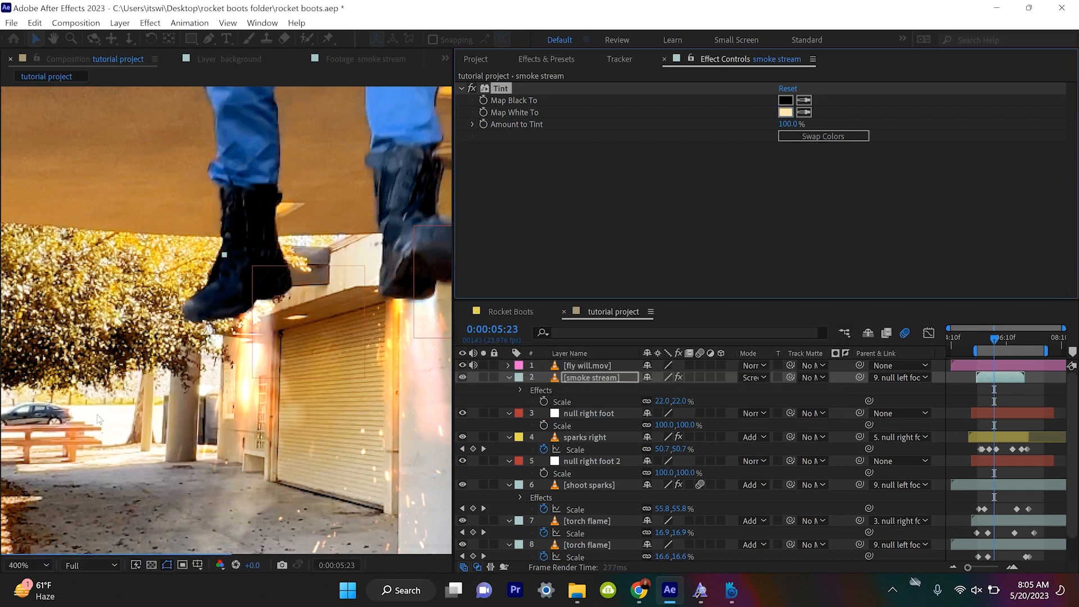
Play back the composition from 0:00:05:12 to check the tinted smoke
{"action": "left_click", "coordinate": [983, 351]}
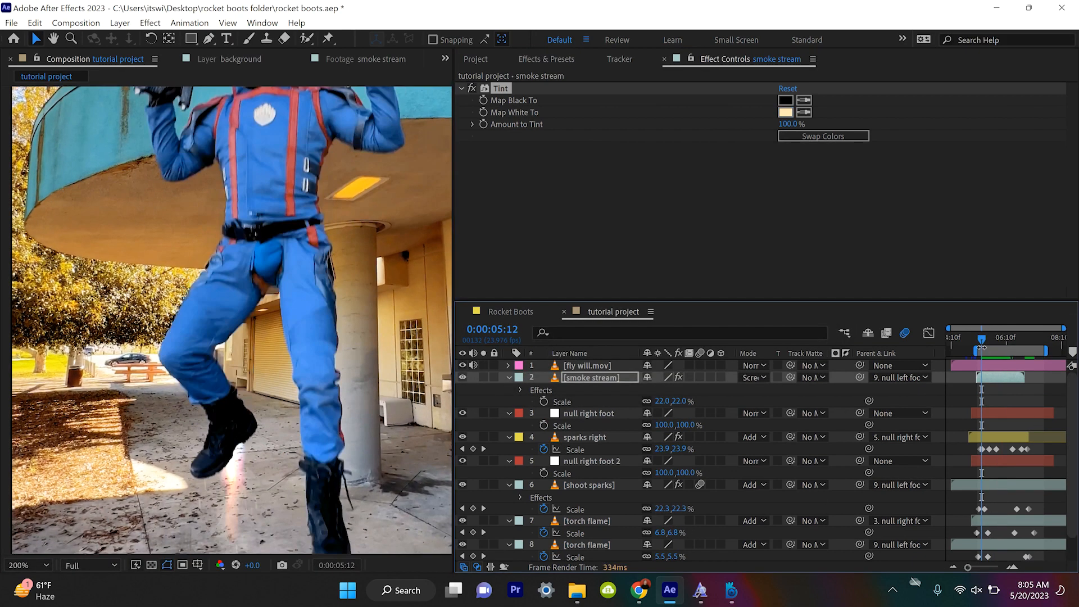
{"action": "key", "text": "space"}
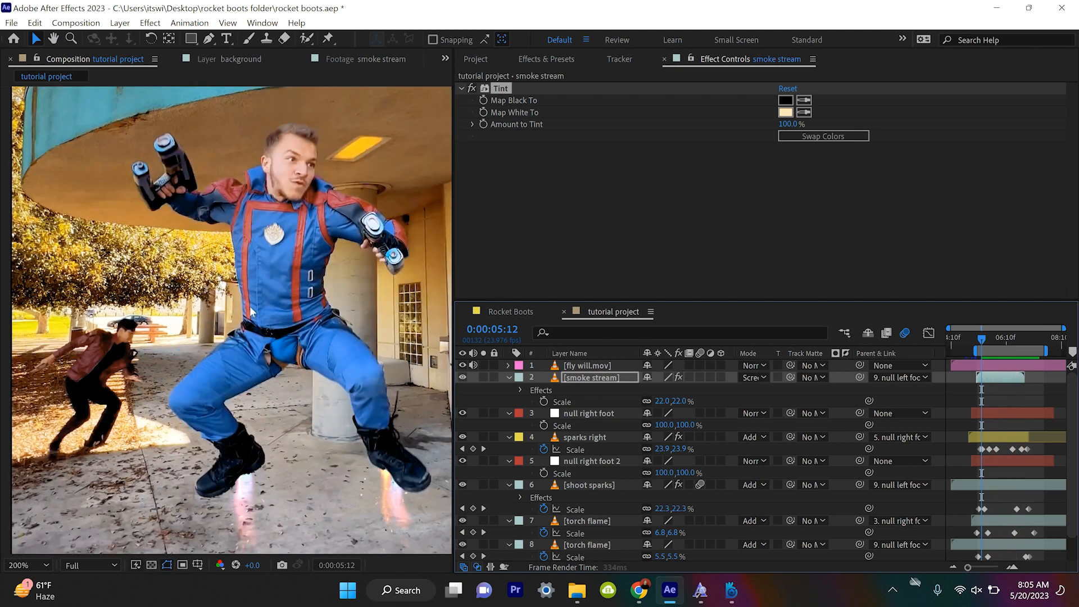
{"action": "left_click", "coordinate": [509, 312]}
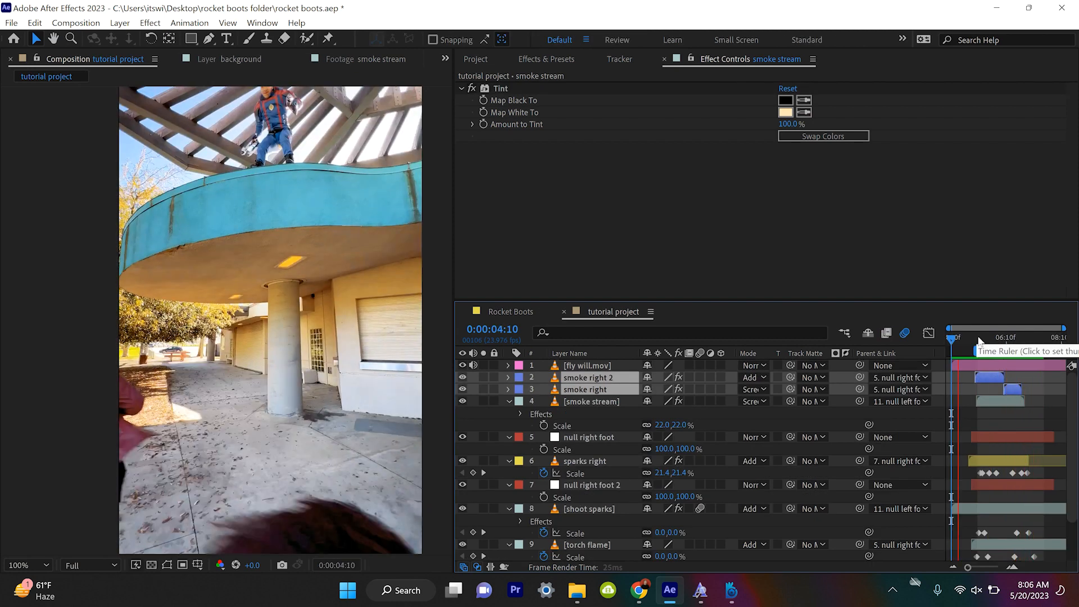
{"action": "key", "text": "space"}
Set the shoot sparks layer's rotation to 27.8° at 0:00:06:10, angling the sparks to match the boot
{"action": "scroll", "coordinate": [322, 541], "scroll_direction": "up", "scroll_amount": 1}
{"action": "left_click_drag", "start_coordinate": [324, 544], "coordinate": [353, 286]}
{"action": "scroll", "coordinate": [275, 395], "scroll_direction": "up", "scroll_amount": 1}
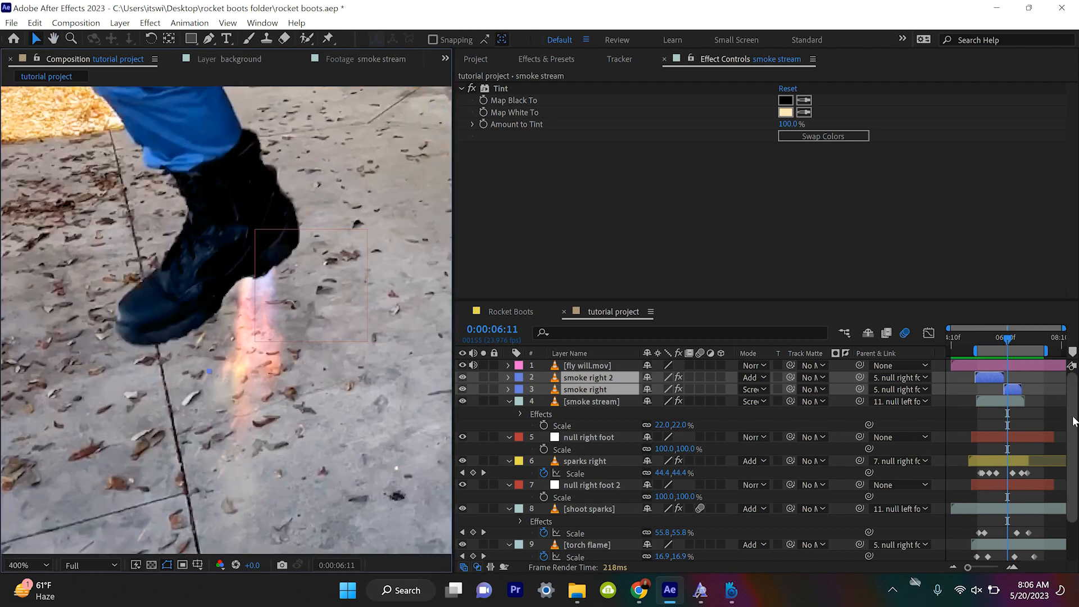
{"action": "key", "text": "Page_Up"}
{"action": "key", "text": "Page_Up"}
{"action": "key", "text": "Page_Up"}
{"action": "key", "text": "Page_Up"}
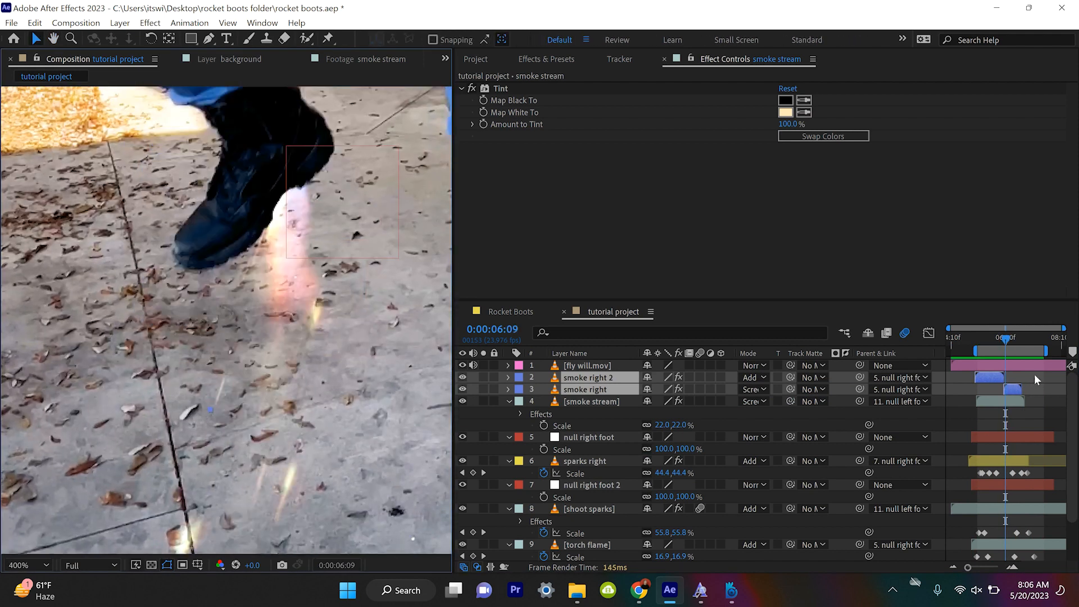
{"action": "key", "text": "Page_Down"}
{"action": "key", "text": "Page_Down"}
{"action": "key", "text": "Page_Down"}
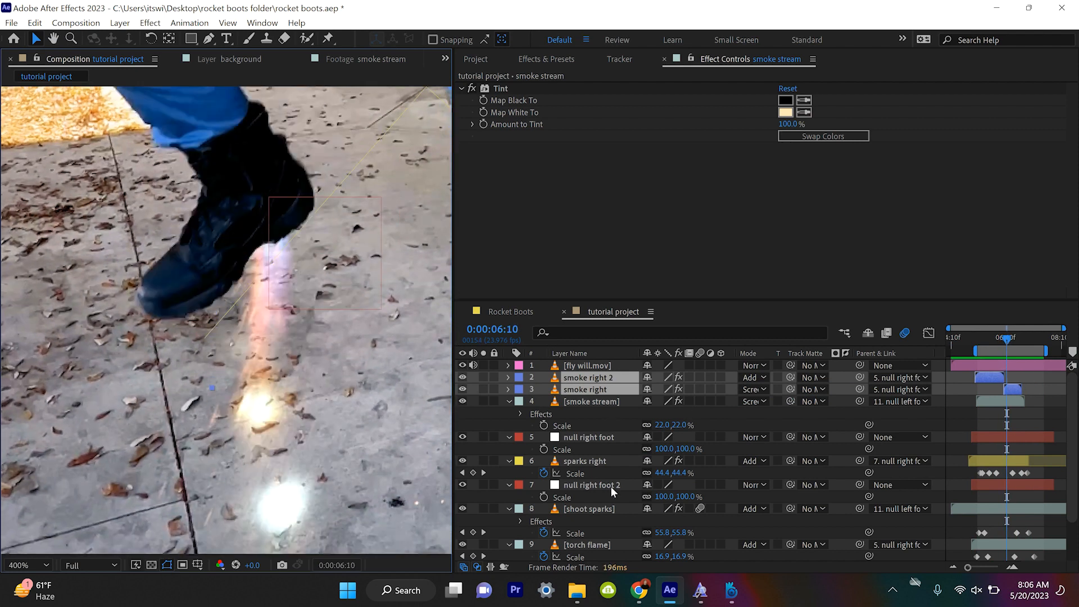
{"action": "left_click", "coordinate": [611, 508]}
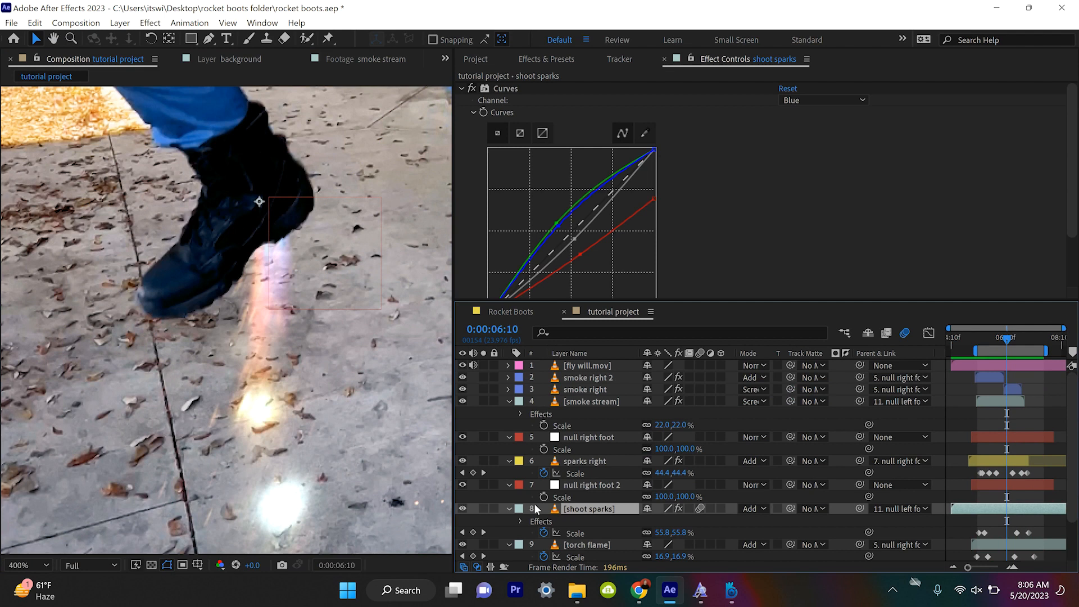
{"action": "key", "text": "alt+shift+r"}
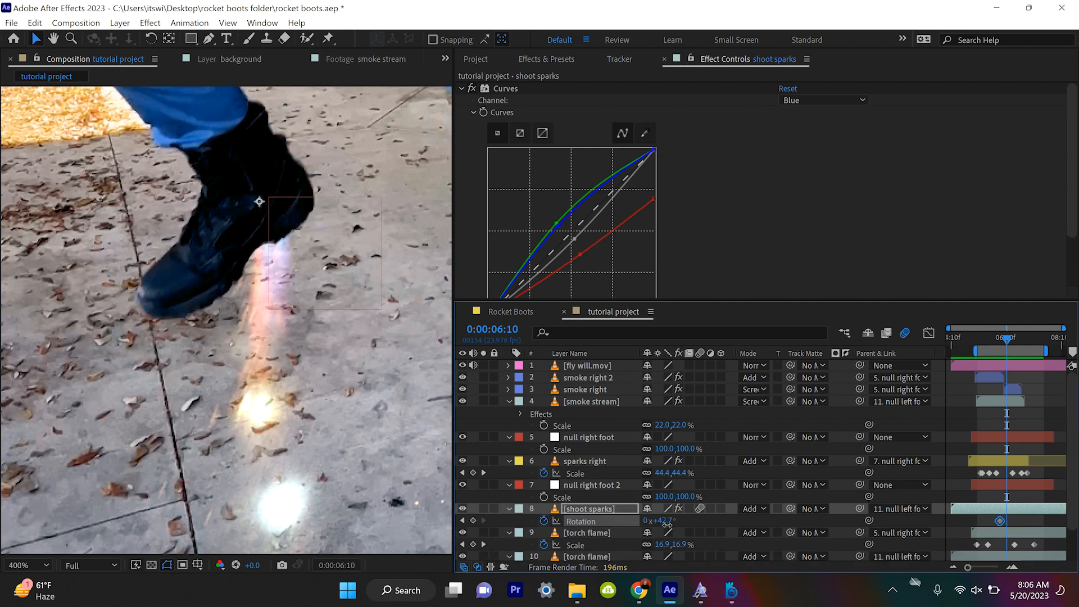
{"action": "left_click_drag", "start_coordinate": [630, 523], "coordinate": [550, 513]}
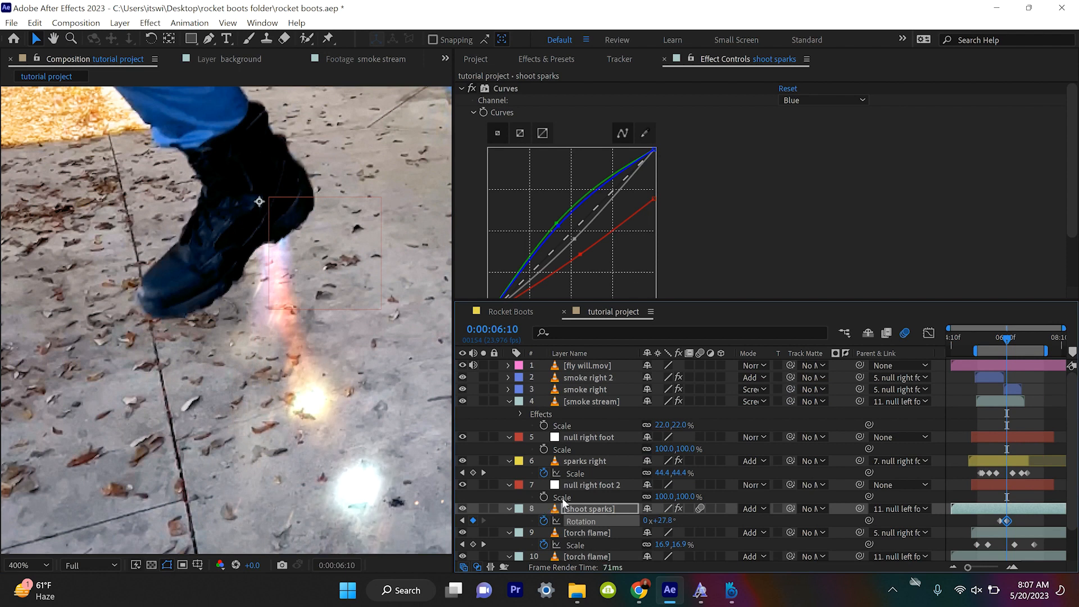
Play back the flight from around 0:00:05:19 to check the keyframed sparks rotation
{"action": "key", "text": "Page_Up"}
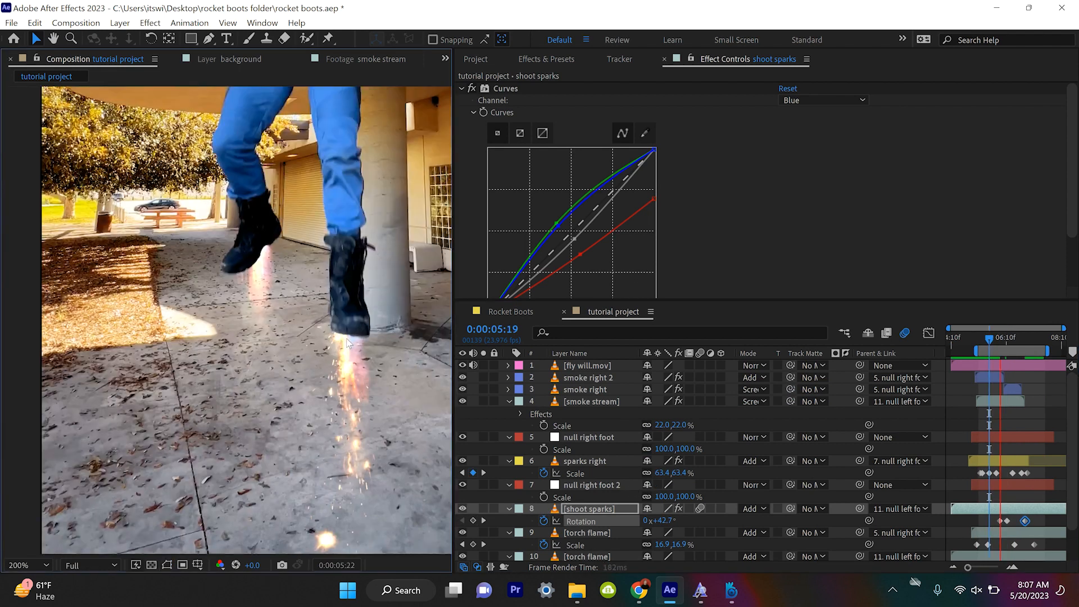
{"action": "key", "text": "space"}
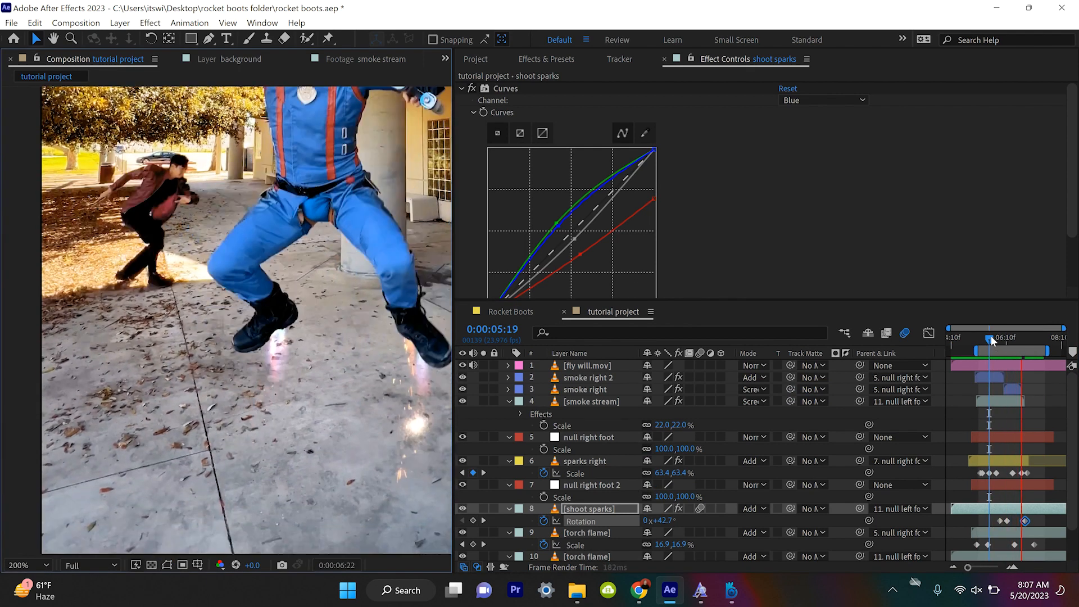
{"action": "left_click", "coordinate": [996, 344]}
{"action": "key", "text": "space"}
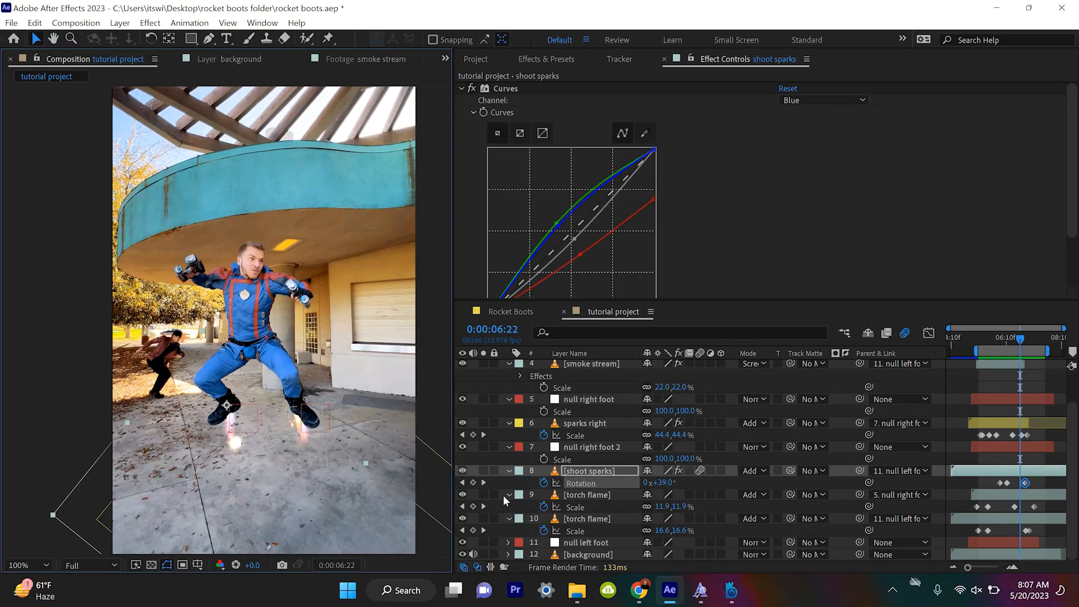
Solo the fly will.mov layer and apply the Fill effect to it
{"action": "scroll", "coordinate": [523, 483], "scroll_direction": "up", "scroll_amount": 2}
{"action": "left_click", "coordinate": [482, 369]}
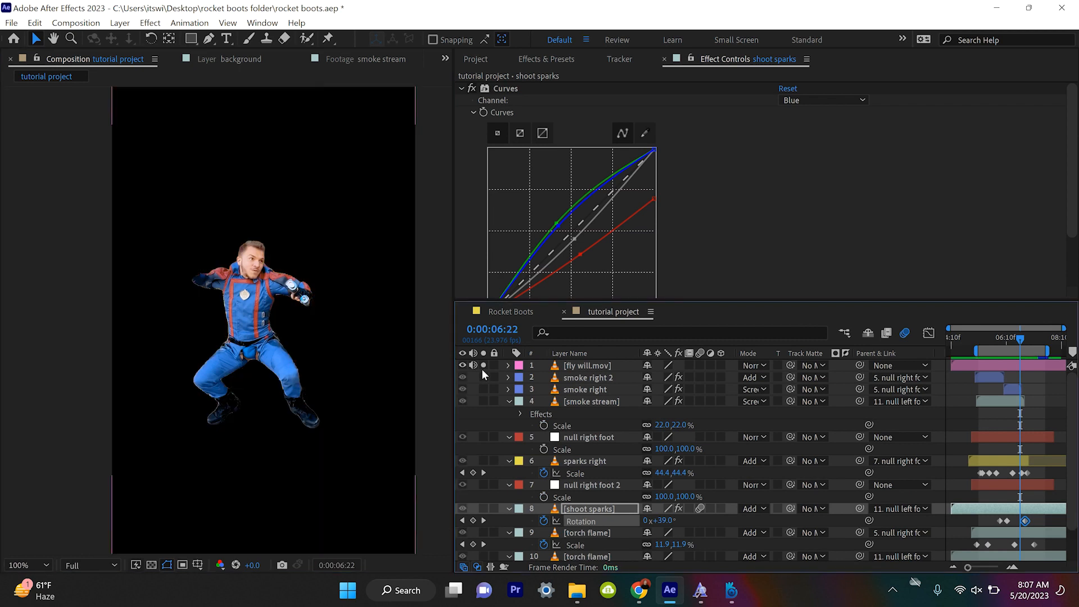
{"action": "left_click", "coordinate": [584, 369]}
{"action": "key", "text": "period"}
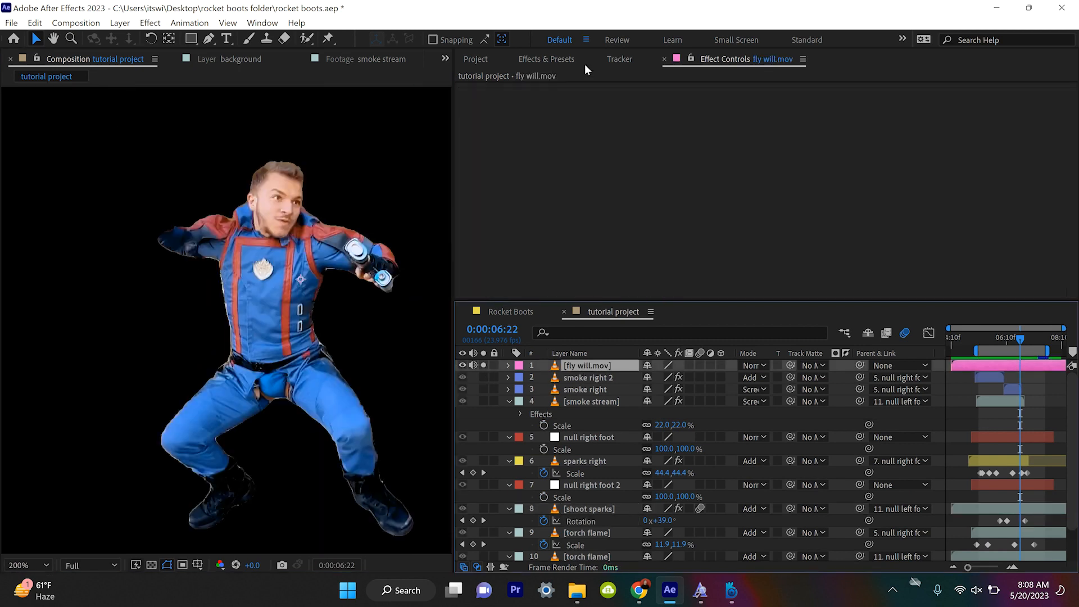
{"action": "left_click", "coordinate": [572, 60]}
{"action": "key", "text": "ctrl+f"}
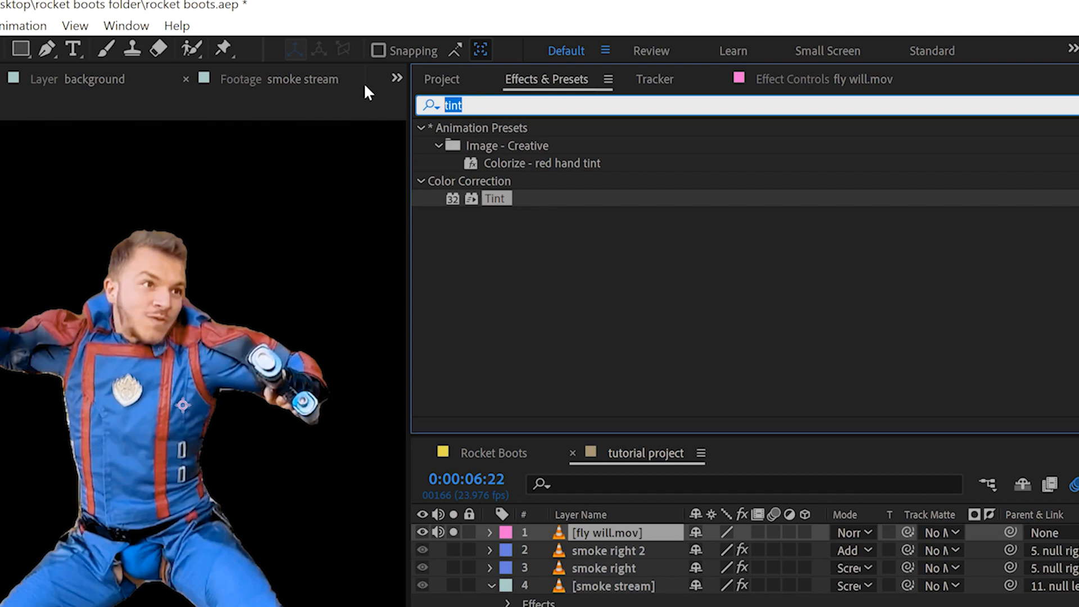
{"action": "type", "text": "fill"}
{"action": "left_click_drag", "start_coordinate": [492, 234], "coordinate": [588, 534]}
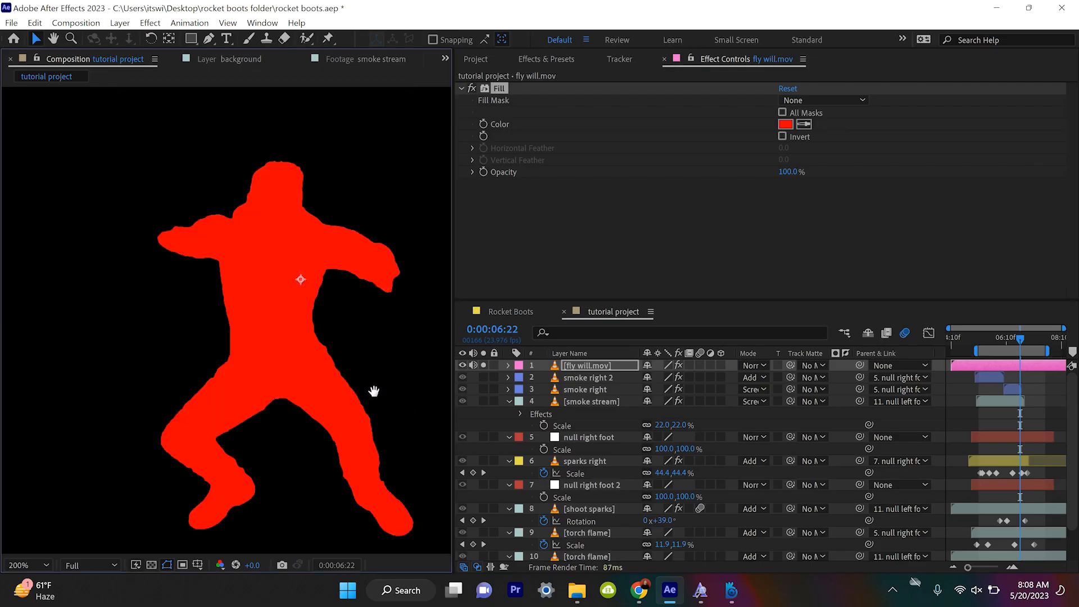
Draw a closed, curved Pen tool mask around both boots on the fly will.mov layer
{"action": "left_click", "coordinate": [204, 40]}
{"action": "left_click_drag", "start_coordinate": [127, 465], "coordinate": [142, 427]}
{"action": "left_click_drag", "start_coordinate": [245, 424], "coordinate": [285, 437]}
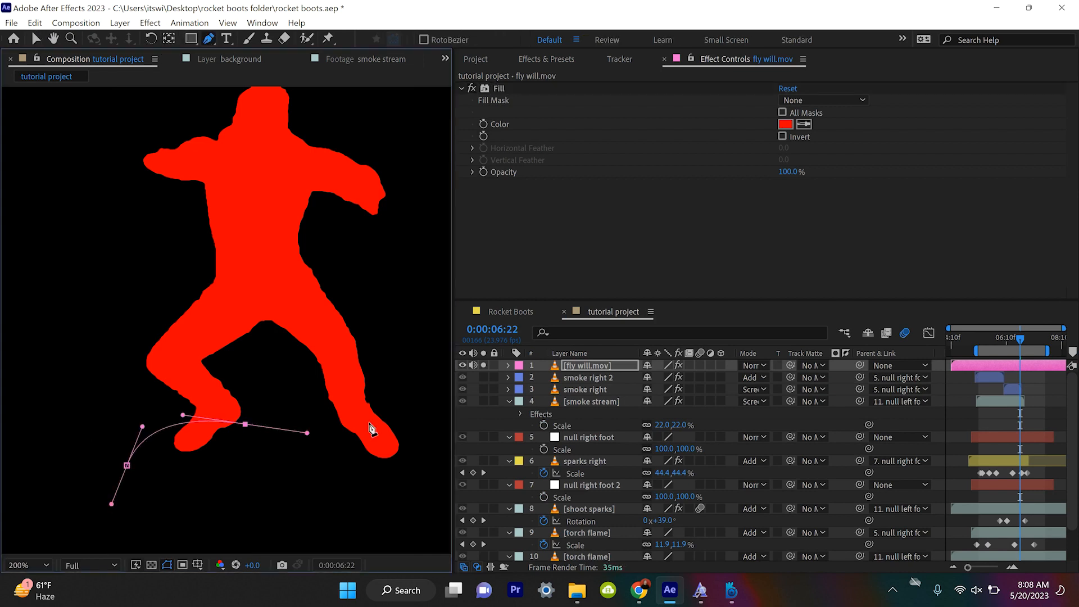
{"action": "left_click_drag", "start_coordinate": [389, 417], "coordinate": [424, 480]}
{"action": "left_click", "coordinate": [127, 466]}
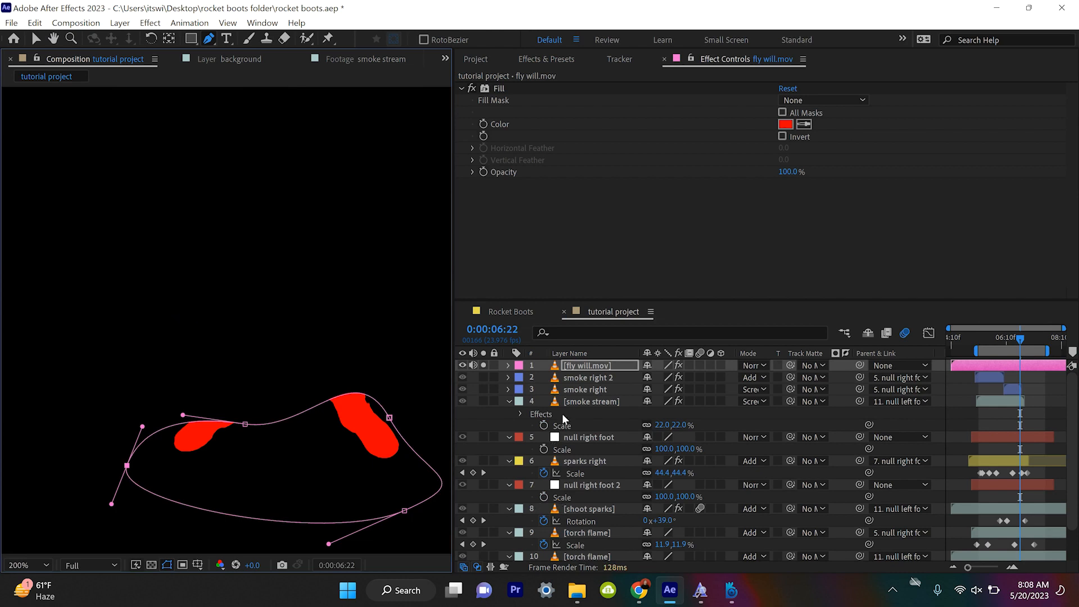
Add a mask reference to the Fill effect's compositing options and assign Mask 1 to it
{"action": "key", "text": "e"}
{"action": "left_click", "coordinate": [532, 378]}
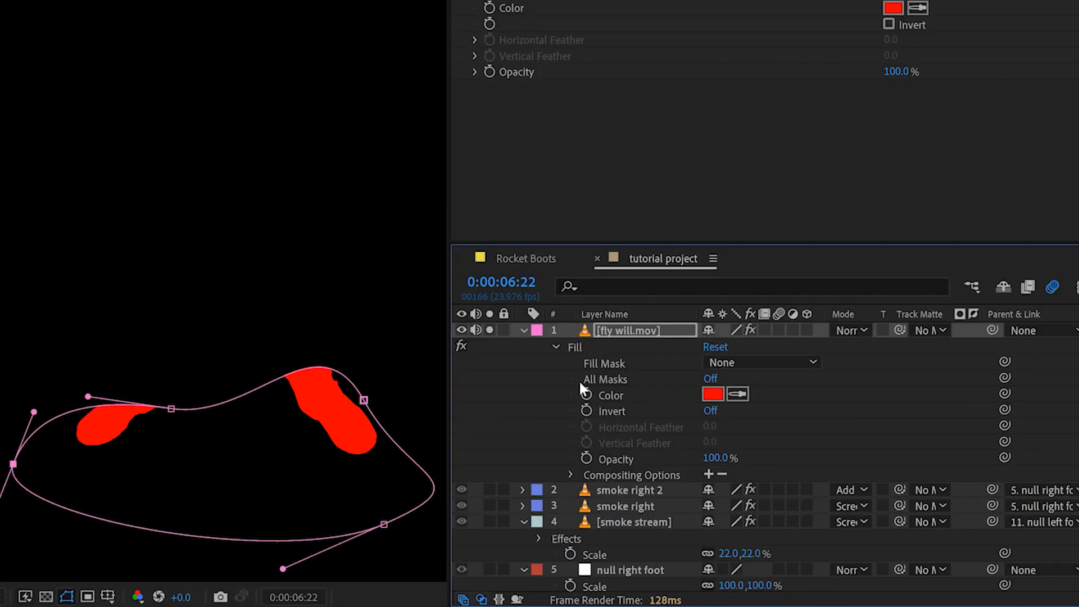
{"action": "left_click", "coordinate": [572, 475]}
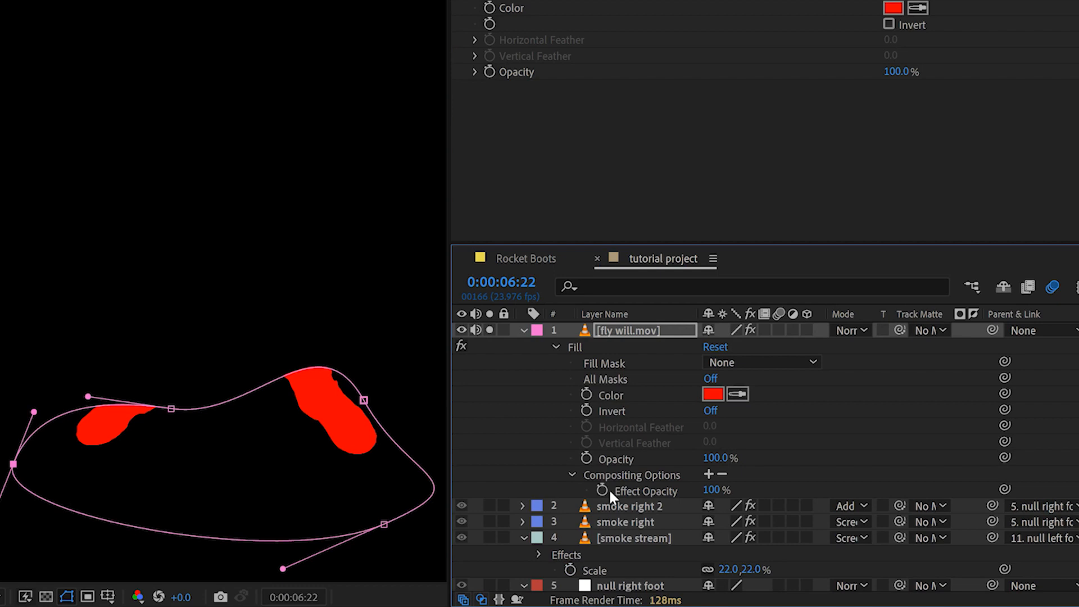
{"action": "left_click", "coordinate": [710, 474]}
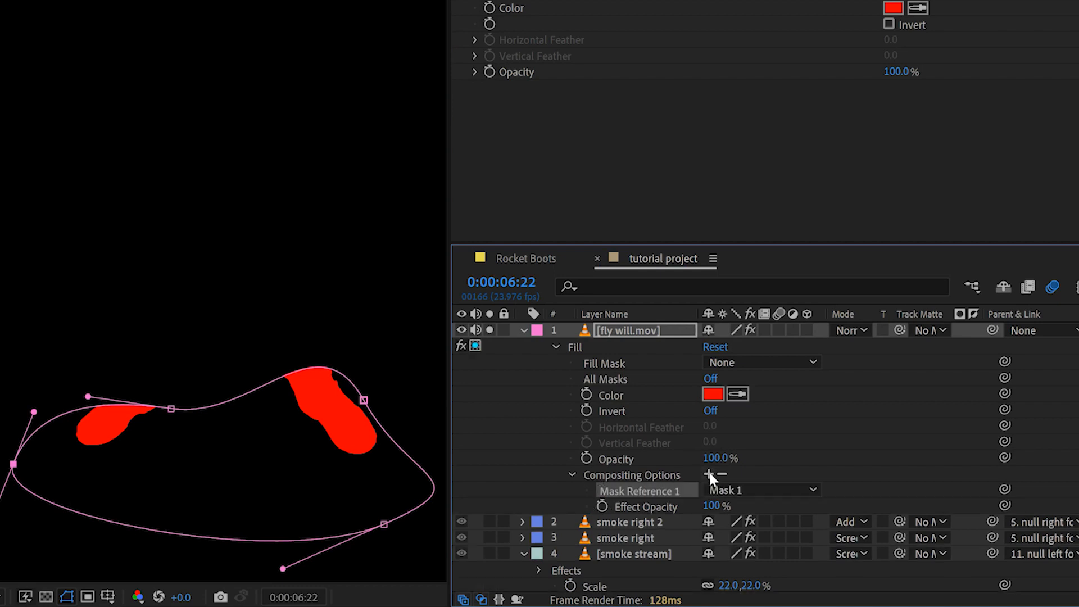
{"action": "left_click", "coordinate": [729, 495]}
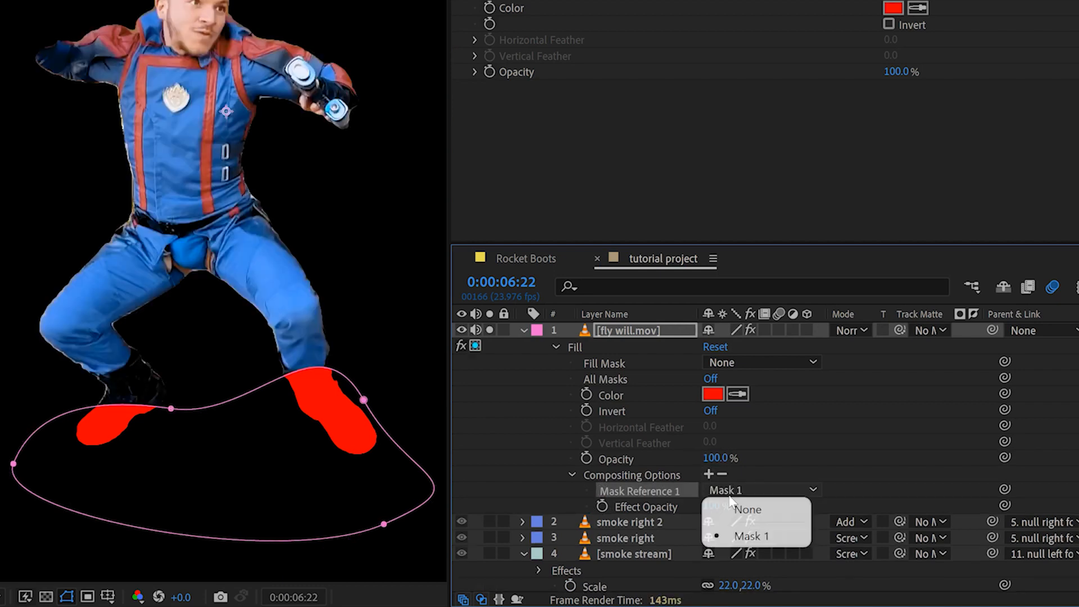
{"action": "left_click", "coordinate": [745, 537]}
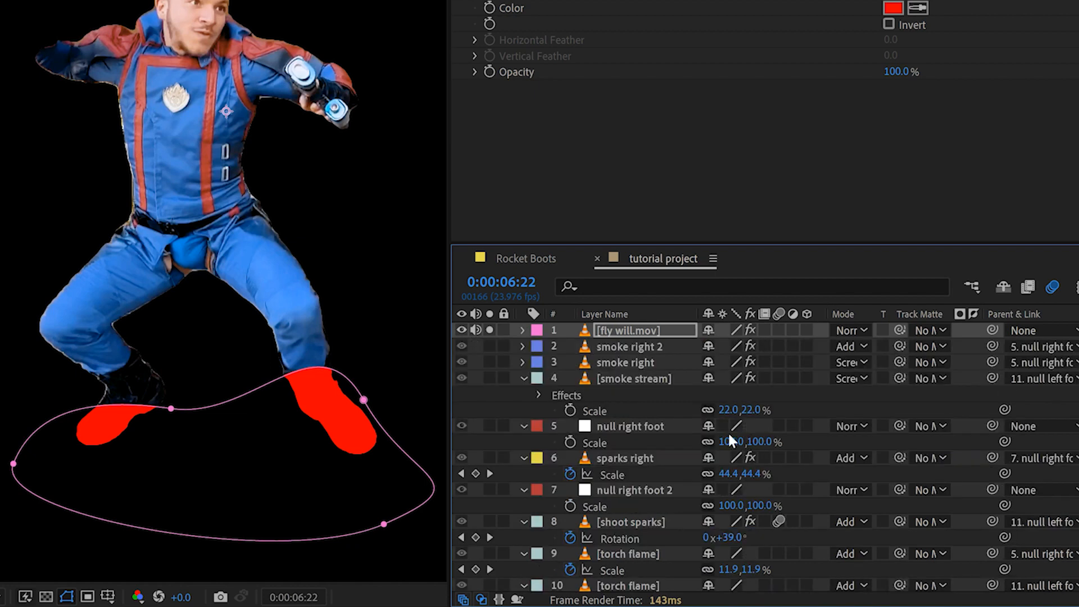
Set the feather of Mask 1 on the fly will.mov layer to 118 pixels
{"action": "key", "text": "m"}
{"action": "key", "text": "m"}
{"action": "left_click_drag", "start_coordinate": [725, 385], "coordinate": [838, 385]}
{"action": "left_click_drag", "start_coordinate": [551, 416], "coordinate": [550, 415]}
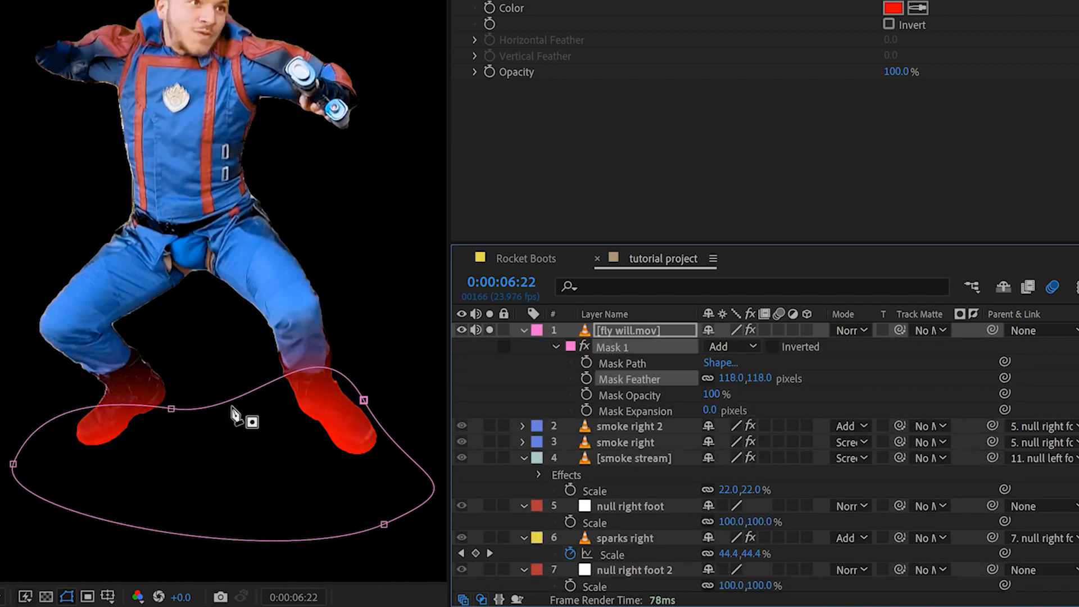
Reshape Mask 1 so its edge sits lower and closer around the boot soles, soloing the smoke layers for reference
{"action": "left_click_drag", "start_coordinate": [171, 410], "coordinate": [167, 436]}
{"action": "left_click_drag", "start_coordinate": [365, 402], "coordinate": [422, 457]}
{"action": "left_click_drag", "start_coordinate": [250, 446], "coordinate": [289, 484]}
{"action": "left_click_drag", "start_coordinate": [488, 426], "coordinate": [485, 461]}
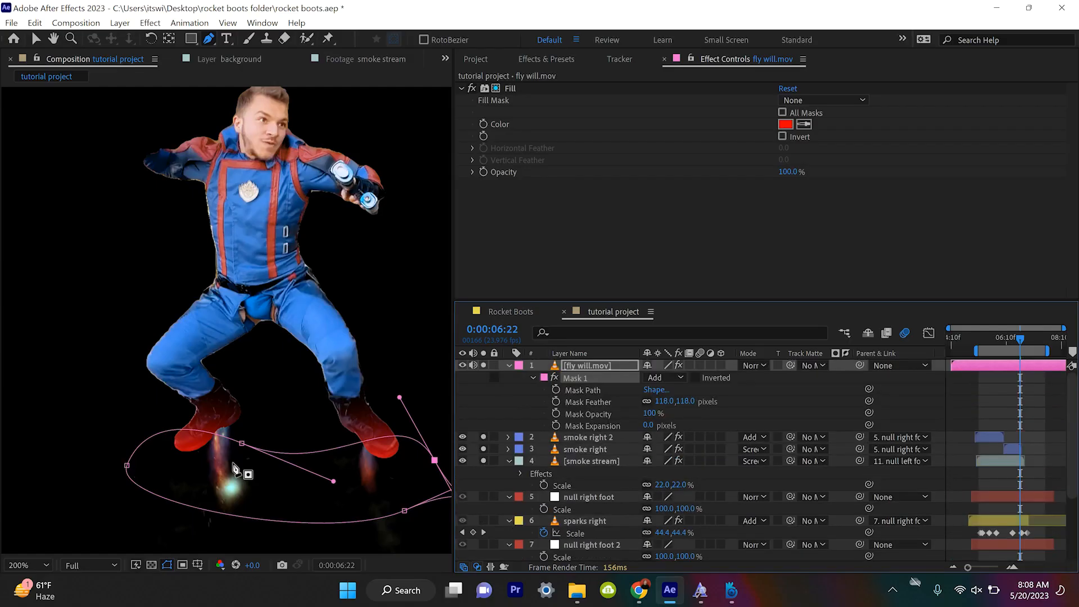
{"action": "mouse_move", "coordinate": [243, 443]}
{"action": "left_mouse_down"}
{"action": "mouse_move", "coordinate": [252, 424]}
{"action": "mouse_move", "coordinate": [243, 435]}
{"action": "left_mouse_up"}
{"action": "left_click_drag", "start_coordinate": [127, 466], "coordinate": [190, 460]}
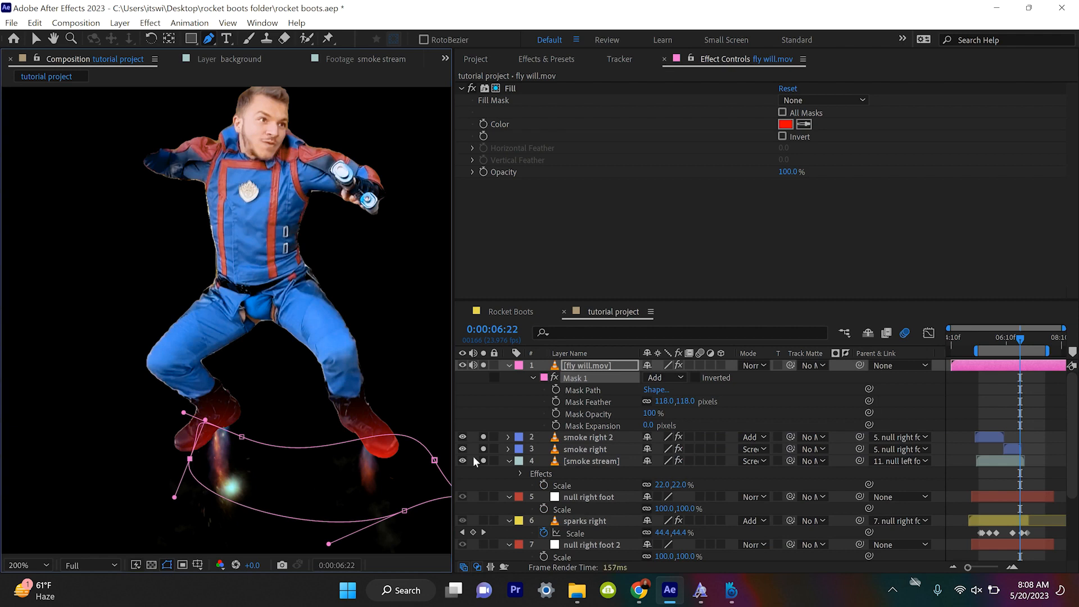
{"action": "left_click_drag", "start_coordinate": [435, 460], "coordinate": [374, 448]}
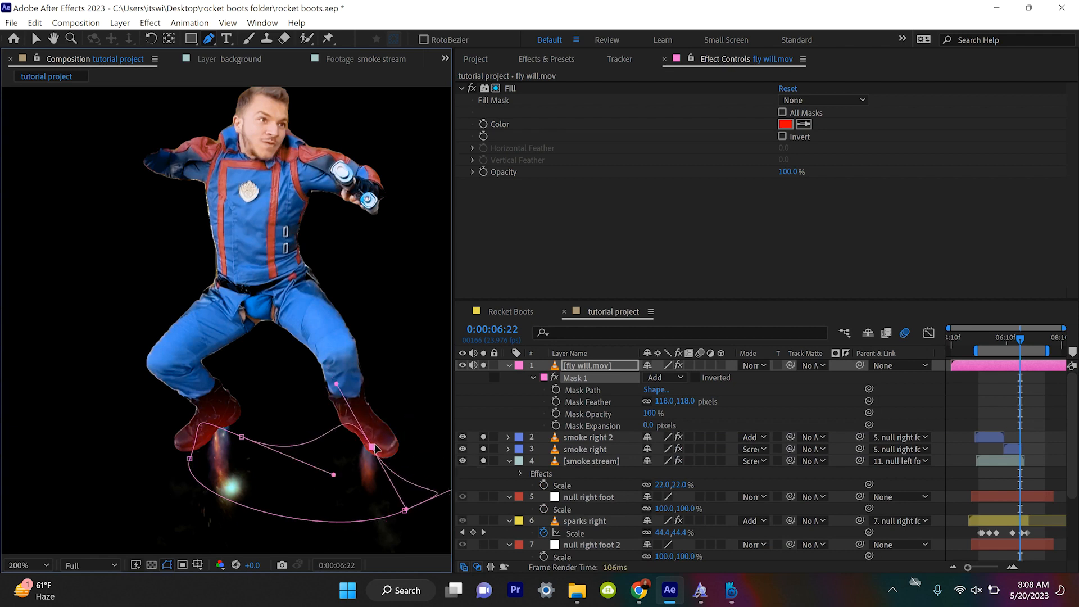
Set the Fill effect's color to a bright yellow-orange
{"action": "left_click", "coordinate": [782, 132]}
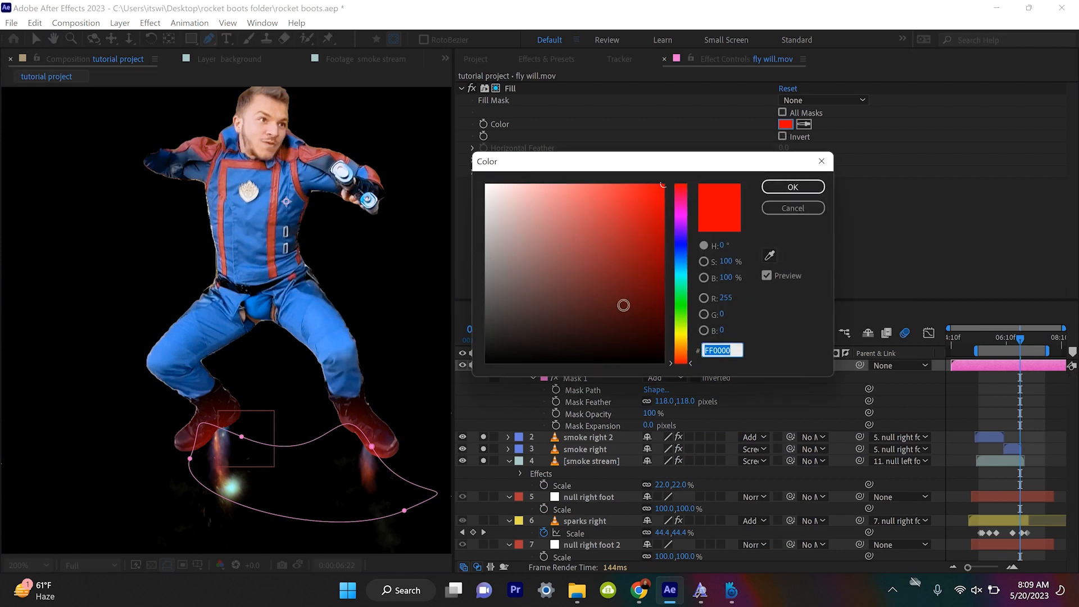
{"action": "left_click", "coordinate": [677, 347]}
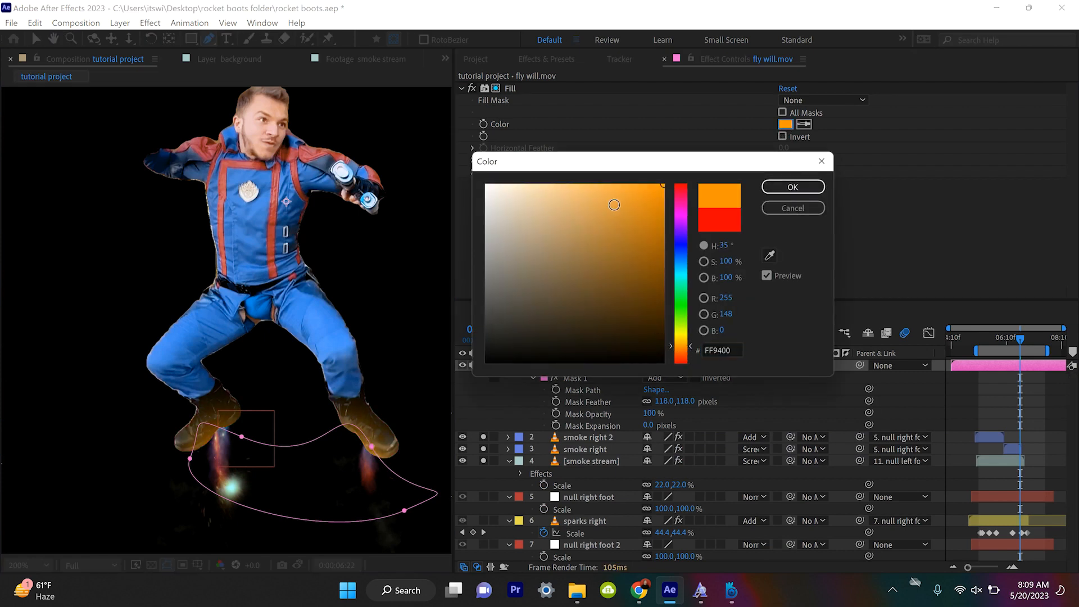
{"action": "left_click_drag", "start_coordinate": [692, 347], "coordinate": [694, 342]}
{"action": "left_click_drag", "start_coordinate": [621, 184], "coordinate": [630, 186]}
{"action": "key", "text": "Return"}
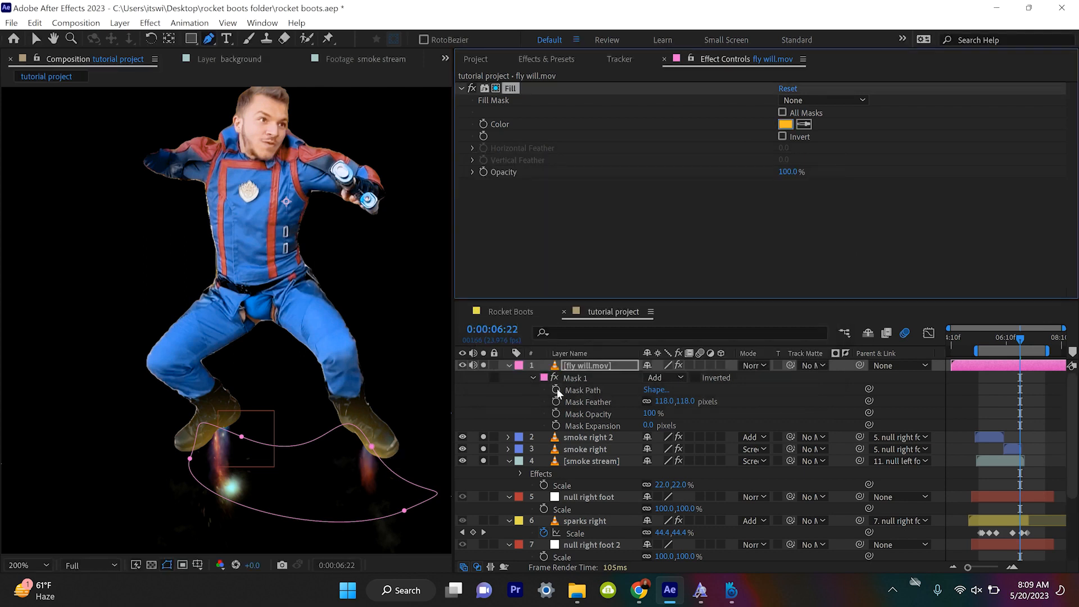
Start keyframing Mask 1's path at 0:00:06:22 and reposition the mask over the boots while working back to 0:00:06:16
{"action": "left_click", "coordinate": [556, 391]}
{"action": "key", "text": "ctrl+t"}
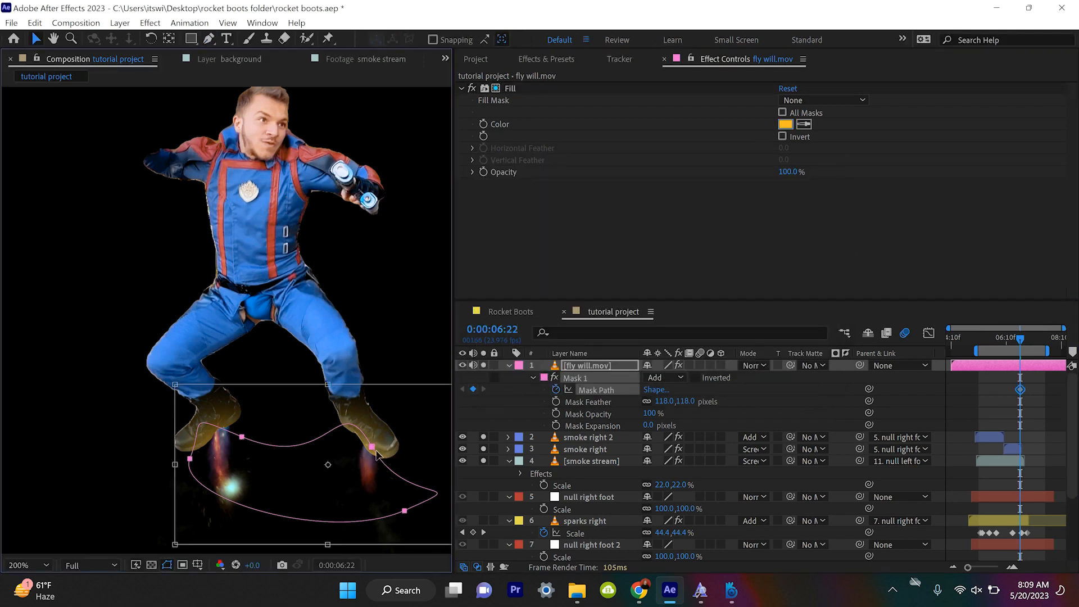
{"action": "left_click_drag", "start_coordinate": [375, 450], "coordinate": [354, 444]}
{"action": "left_click", "coordinate": [360, 453]}
{"action": "left_click_drag", "start_coordinate": [350, 442], "coordinate": [375, 422]}
{"action": "key", "text": "ctrl+z"}
{"action": "key", "text": "ctrl+Left"}
{"action": "key", "text": "ctrl+Left"}
{"action": "key", "text": "ctrl+Left"}
{"action": "key", "text": "ctrl+Left"}
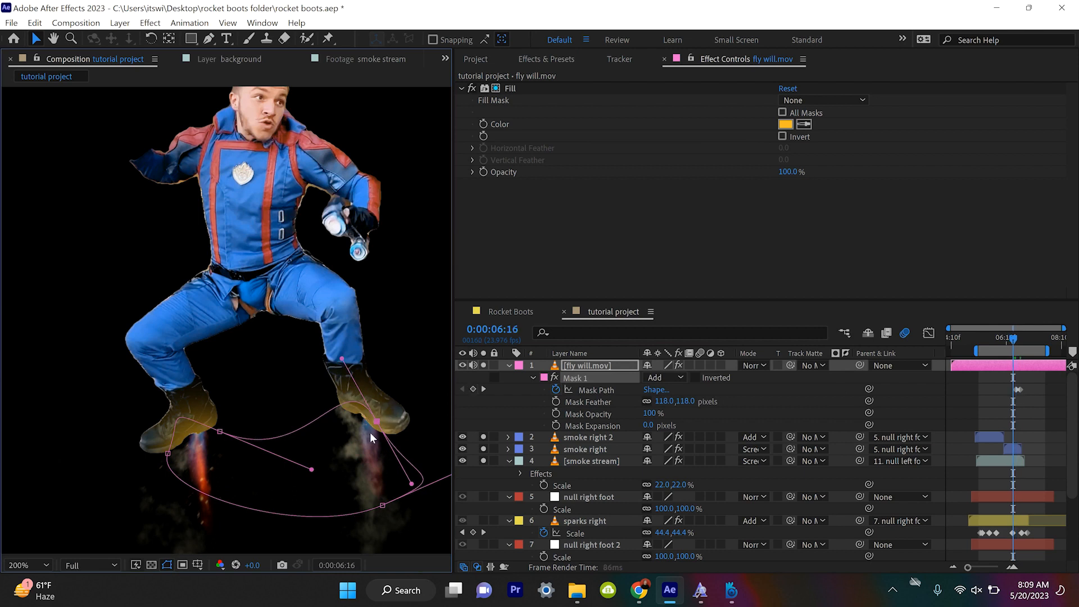
Move Mask 1 onto the boots at 0:00:06:14 and pull its upper vertex beside the higher-filled boot down to the sole
{"action": "left_click_drag", "start_coordinate": [369, 428], "coordinate": [385, 292]}
{"action": "double_click", "coordinate": [336, 344]}
{"action": "left_click_drag", "start_coordinate": [335, 344], "coordinate": [318, 411]}
{"action": "left_click_drag", "start_coordinate": [434, 455], "coordinate": [413, 447]}
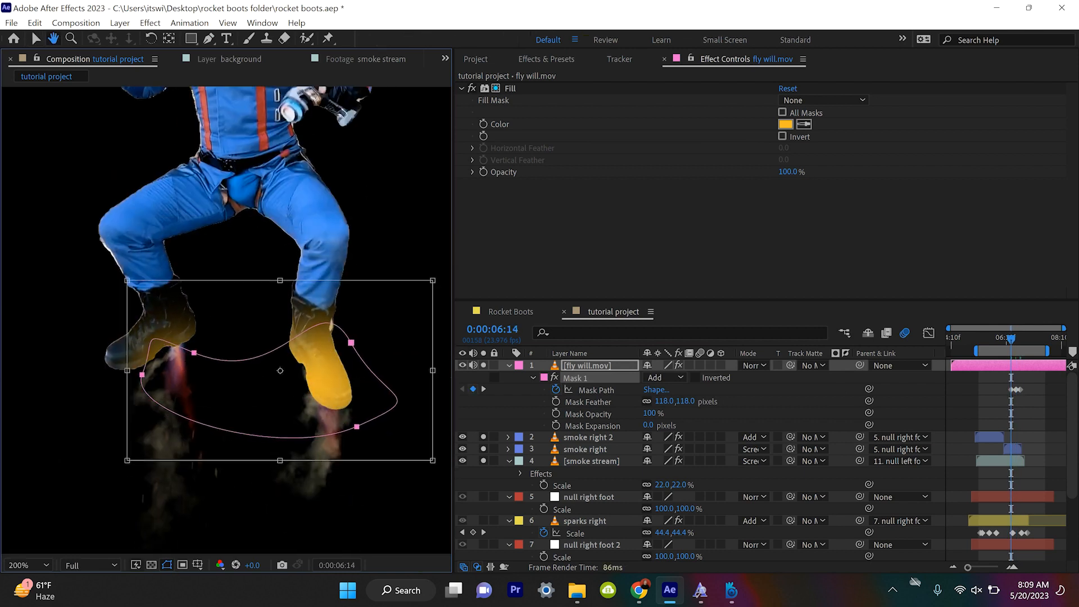
{"action": "left_click", "coordinate": [1045, 373]}
{"action": "left_click", "coordinate": [1043, 368]}
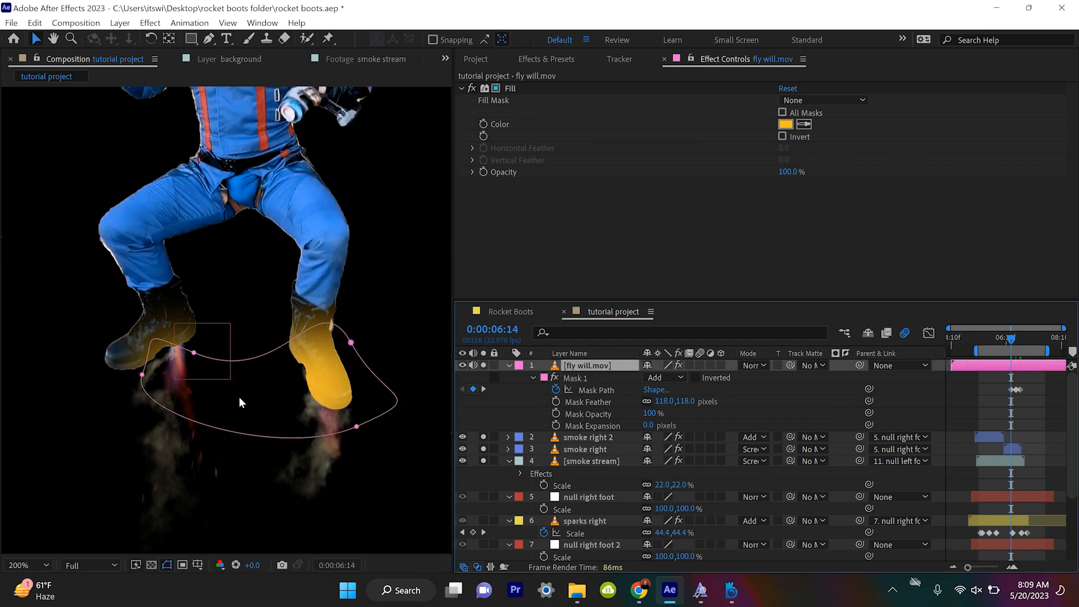
{"action": "left_click_drag", "start_coordinate": [351, 343], "coordinate": [332, 402]}
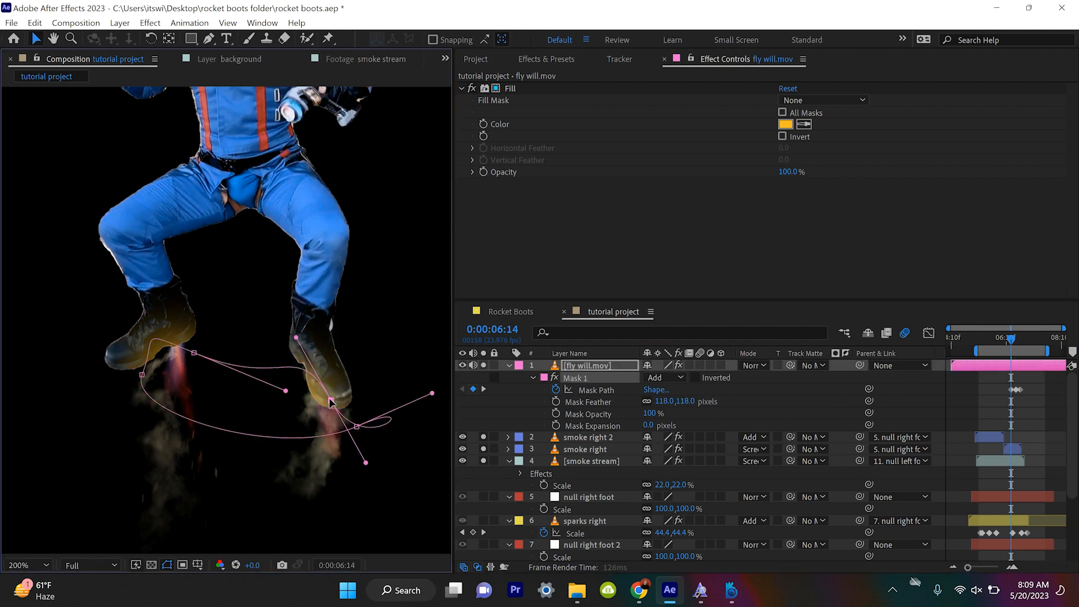
Set Mask 1's feather to 65 pixels, opacity to 71% and expansion to 2 pixels
{"action": "left_click_drag", "start_coordinate": [666, 403], "coordinate": [650, 402]}
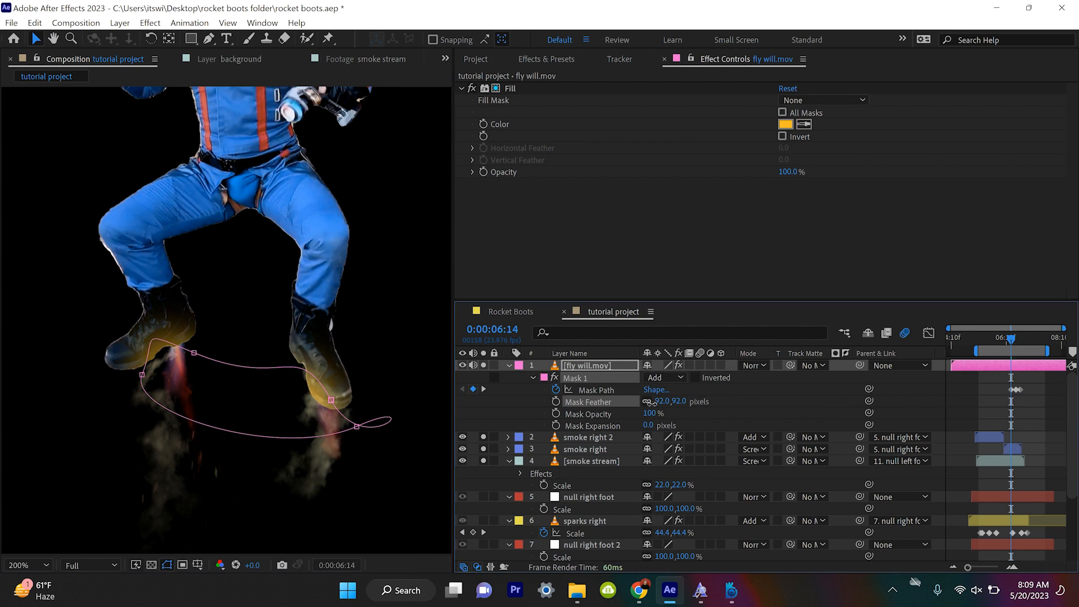
{"action": "left_click_drag", "start_coordinate": [719, 413], "coordinate": [616, 461]}
{"action": "mouse_move", "coordinate": [646, 426]}
{"action": "left_mouse_down"}
{"action": "mouse_move", "coordinate": [665, 402]}
{"action": "mouse_move", "coordinate": [721, 401]}
{"action": "mouse_move", "coordinate": [633, 413]}
{"action": "left_mouse_up"}
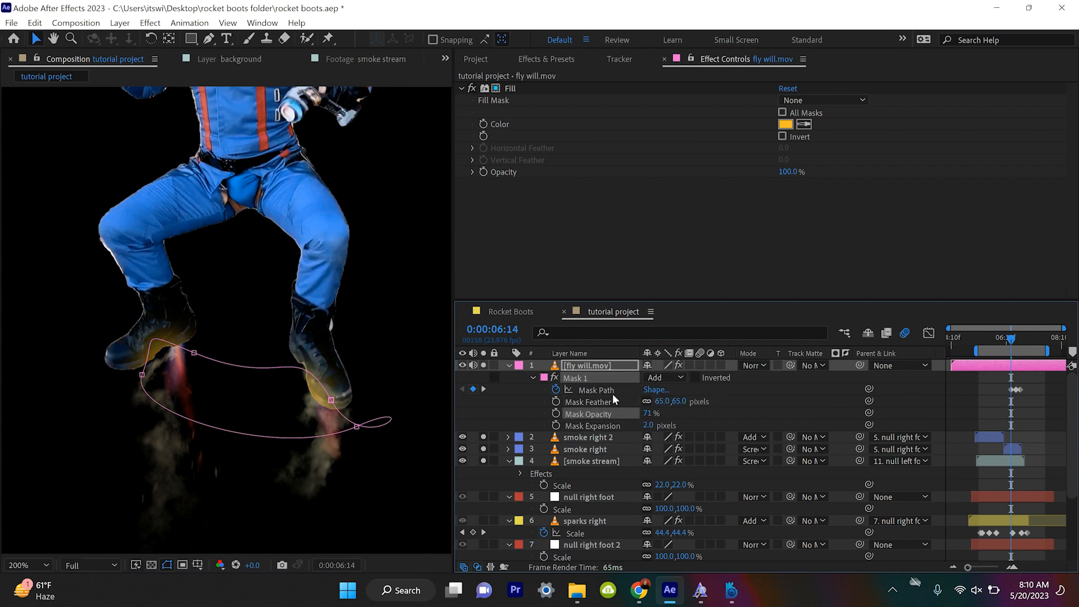
Shift Mask 1 slightly downward at 0:00:06:13 so its path follows the boot soles
{"action": "key", "text": "Page_Up"}
{"action": "left_click", "coordinate": [330, 401]}
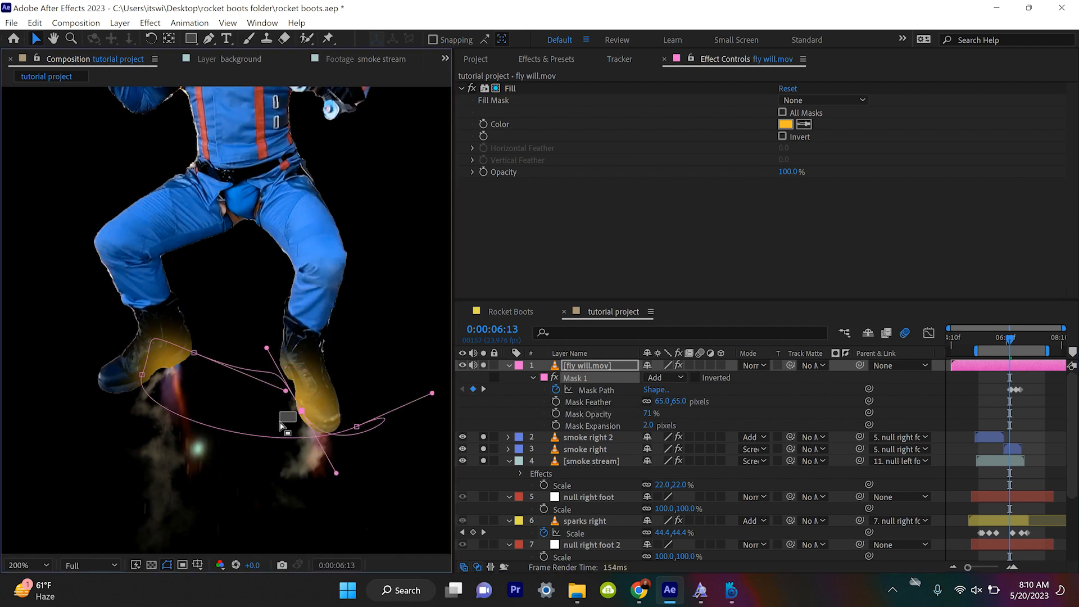
{"action": "double_click", "coordinate": [206, 357]}
{"action": "mouse_move", "coordinate": [210, 388]}
{"action": "left_mouse_down"}
{"action": "mouse_move", "coordinate": [191, 390]}
{"action": "mouse_move", "coordinate": [201, 400]}
{"action": "left_mouse_up"}
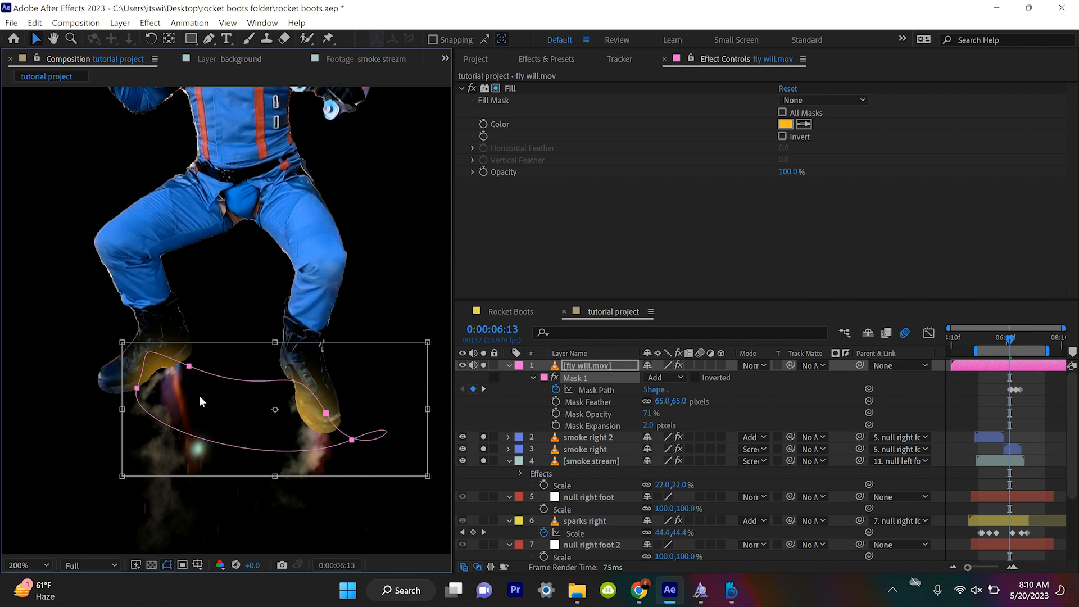
{"action": "key", "text": "Page_Up"}
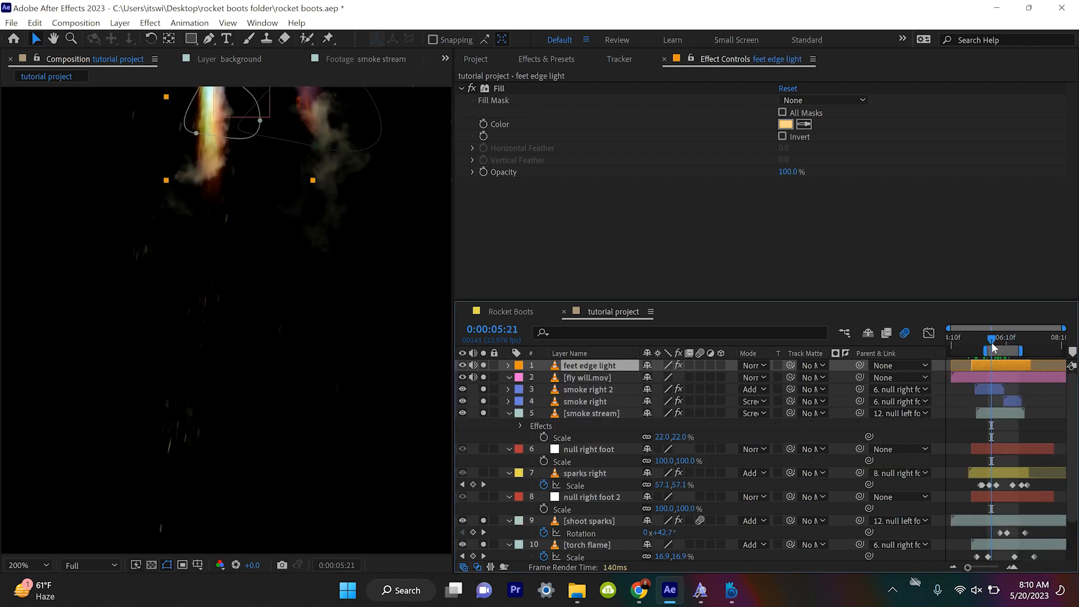
Preview the feet edge light with the soloed effects, and turn off solo on all layers
{"action": "key", "text": "space"}
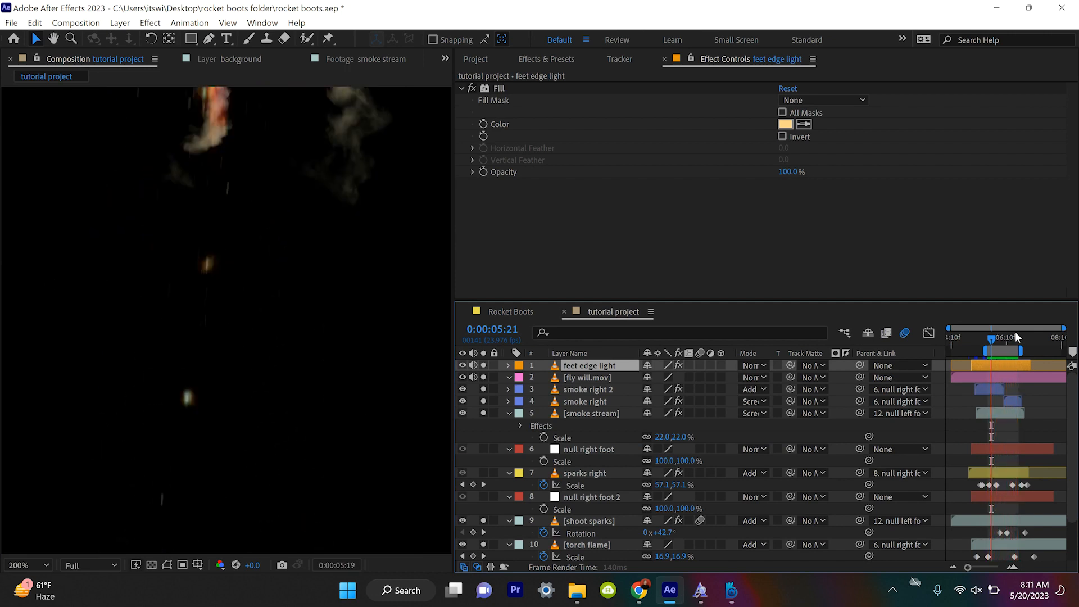
{"action": "left_click_drag", "start_coordinate": [484, 366], "coordinate": [487, 414]}
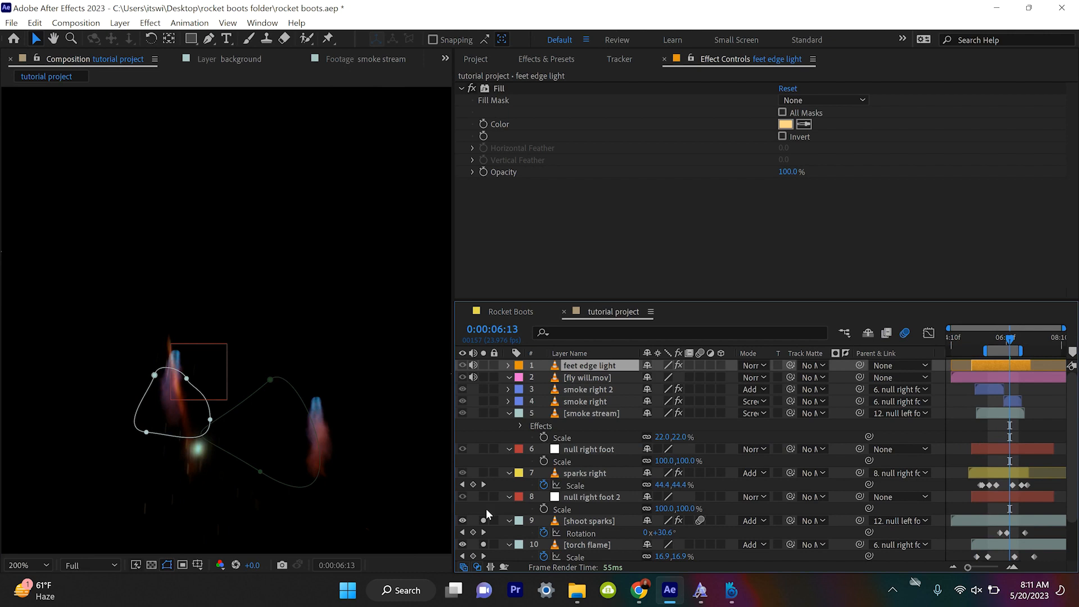
{"action": "scroll", "coordinate": [491, 500], "scroll_direction": "down", "scroll_amount": 3}
{"action": "left_click_drag", "start_coordinate": [484, 494], "coordinate": [485, 468]}
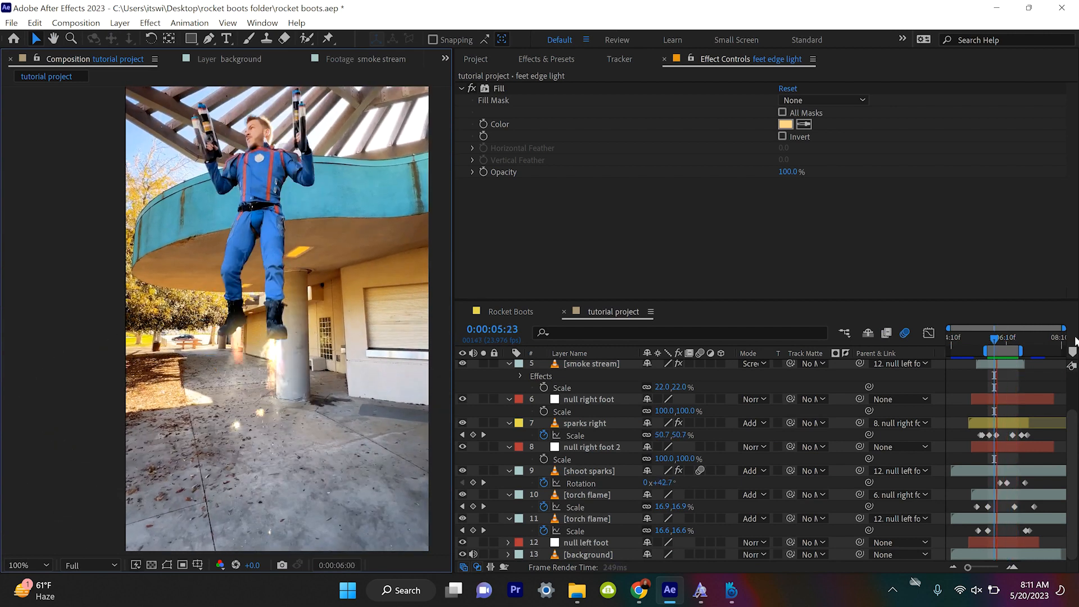
Play back the full composite and toggle the feet edge light layer's visibility to compare the boot glow
{"action": "key", "text": "space"}
{"action": "scroll", "coordinate": [557, 461], "scroll_direction": "up", "scroll_amount": 3}
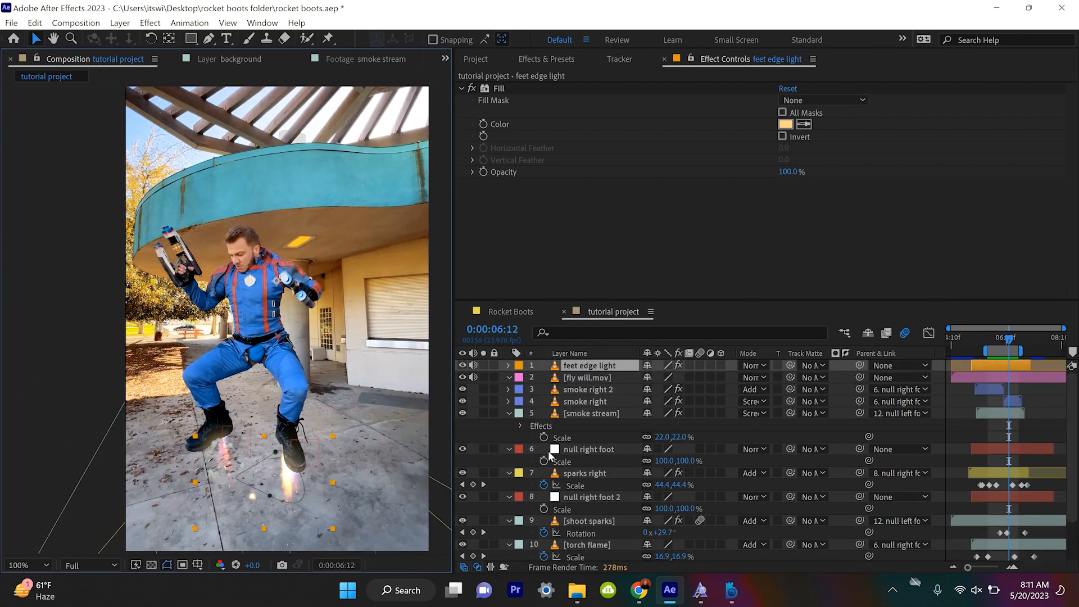
{"action": "left_click", "coordinate": [463, 365]}
{"action": "key", "text": "space"}
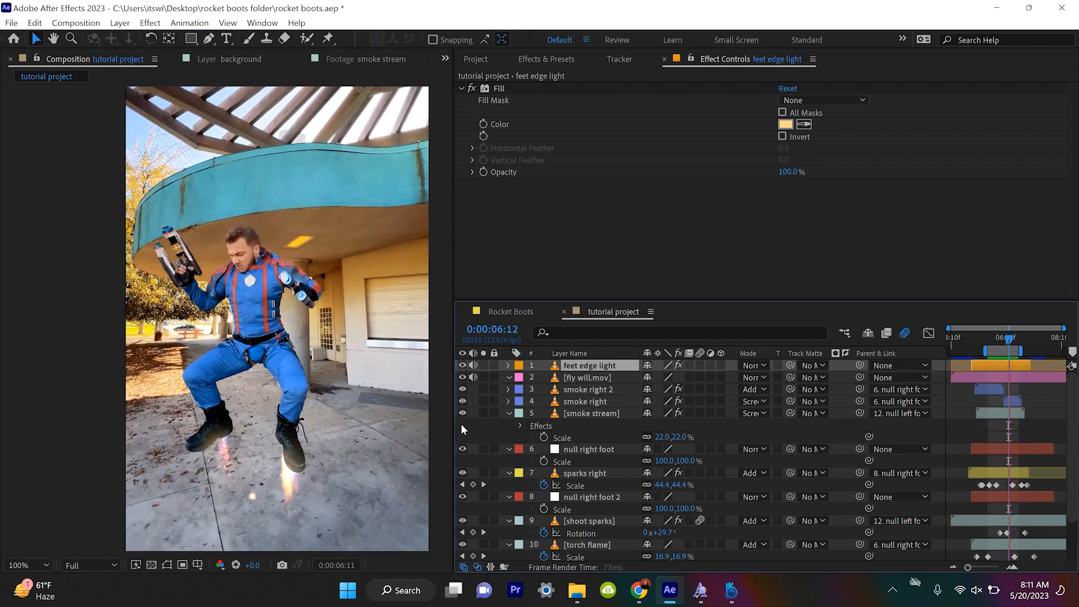
{"action": "left_click", "coordinate": [995, 343]}
{"action": "key", "text": "space"}
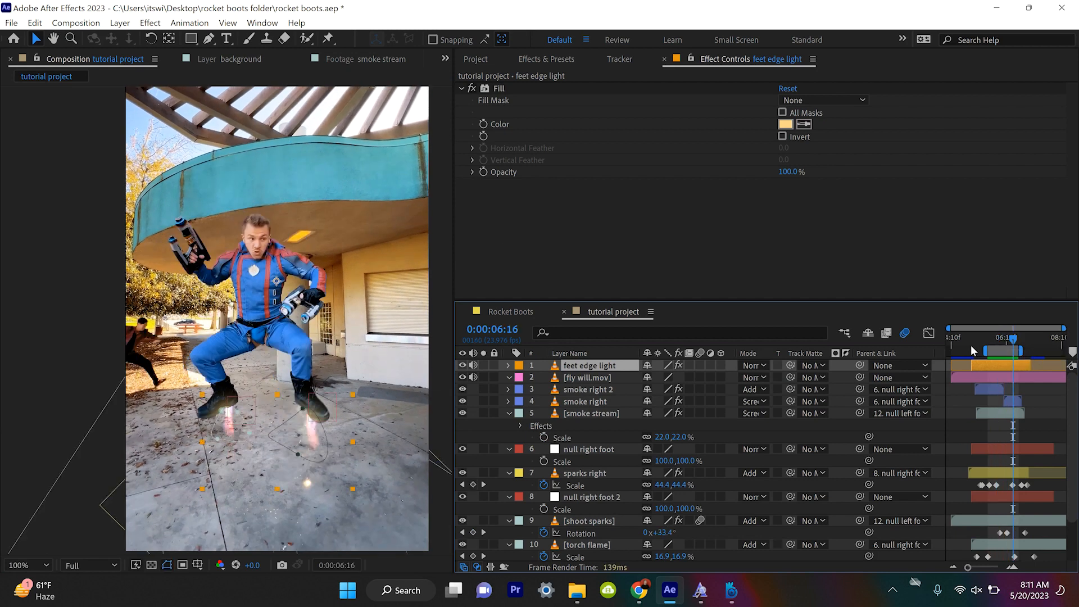
Create an adjustment layer and place it directly above the background layer
{"action": "left_click", "coordinate": [121, 23]}
{"action": "mouse_move", "coordinate": [179, 38]}
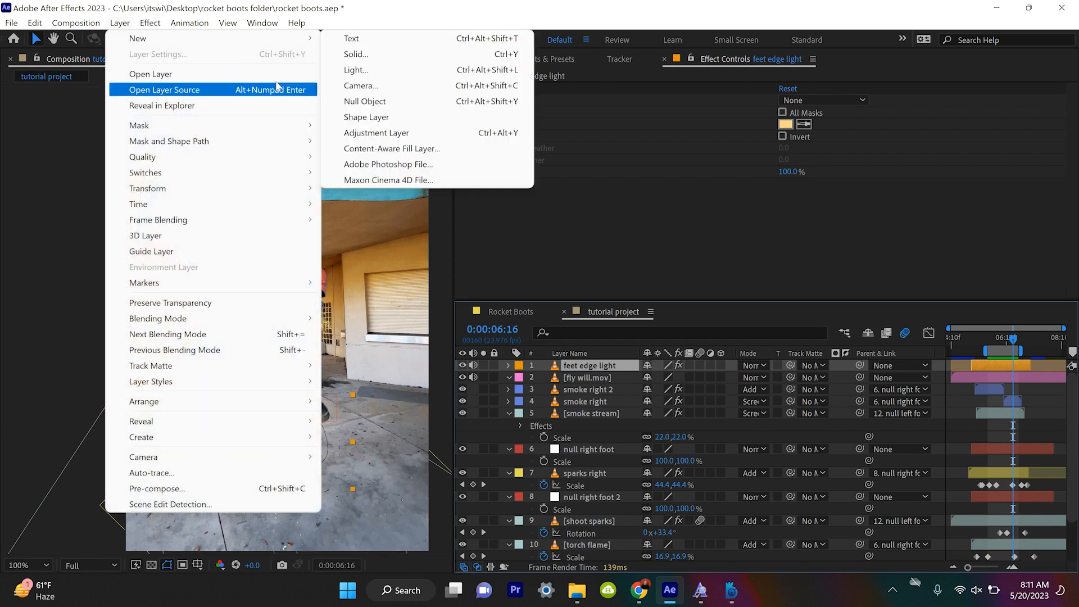
{"action": "left_click", "coordinate": [361, 134]}
{"action": "left_click_drag", "start_coordinate": [593, 367], "coordinate": [607, 555]}
{"action": "left_click_drag", "start_coordinate": [606, 555], "coordinate": [593, 553]}
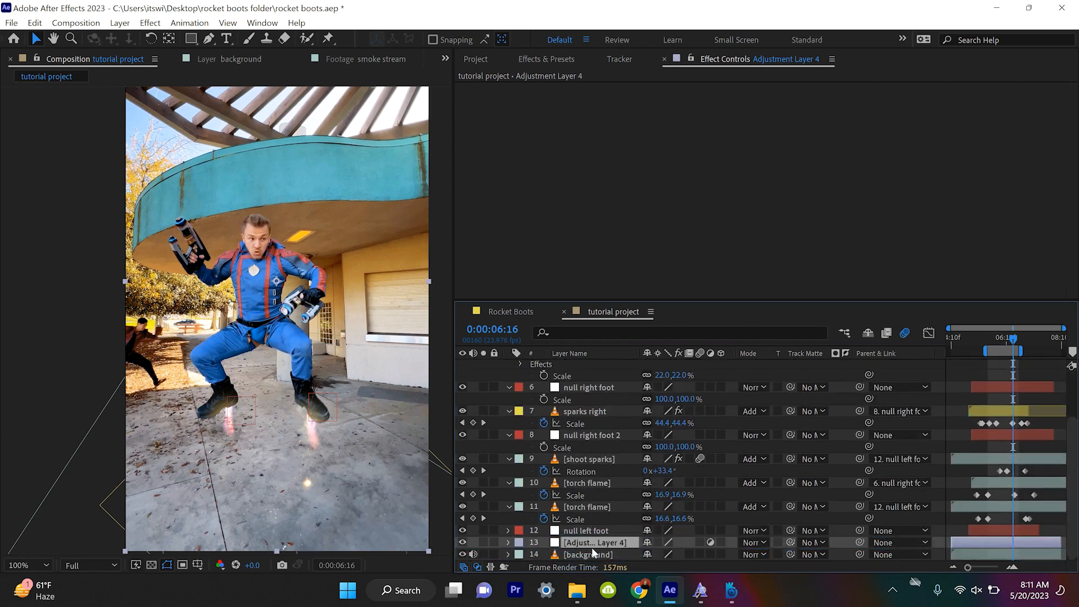
Find the Curves effect and apply it to the new adjustment layer
{"action": "left_click", "coordinate": [527, 59]}
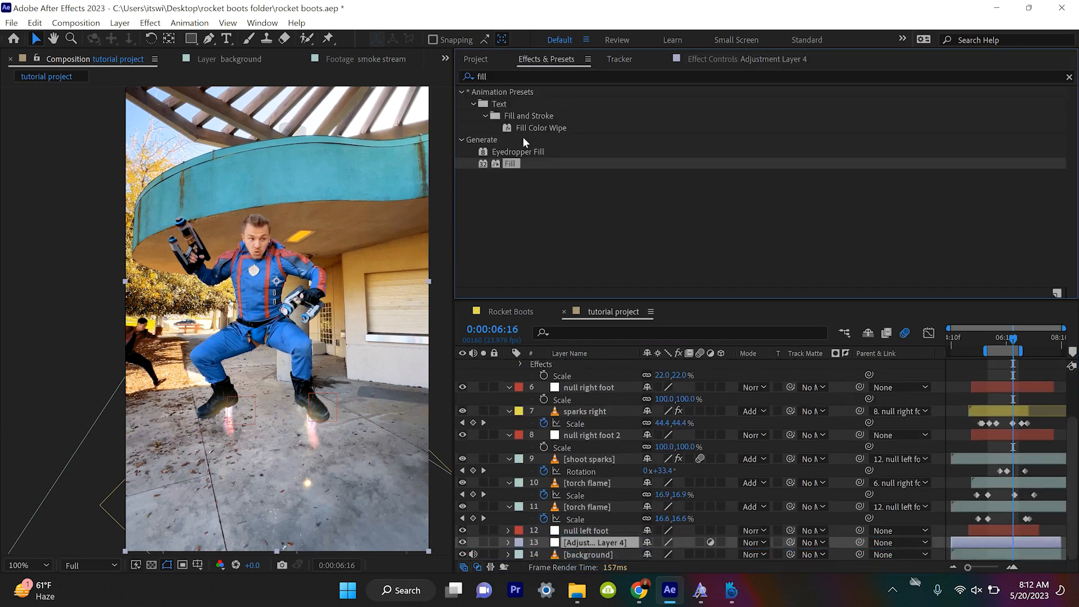
{"action": "double_click", "coordinate": [482, 76]}
{"action": "type", "text": "curves"}
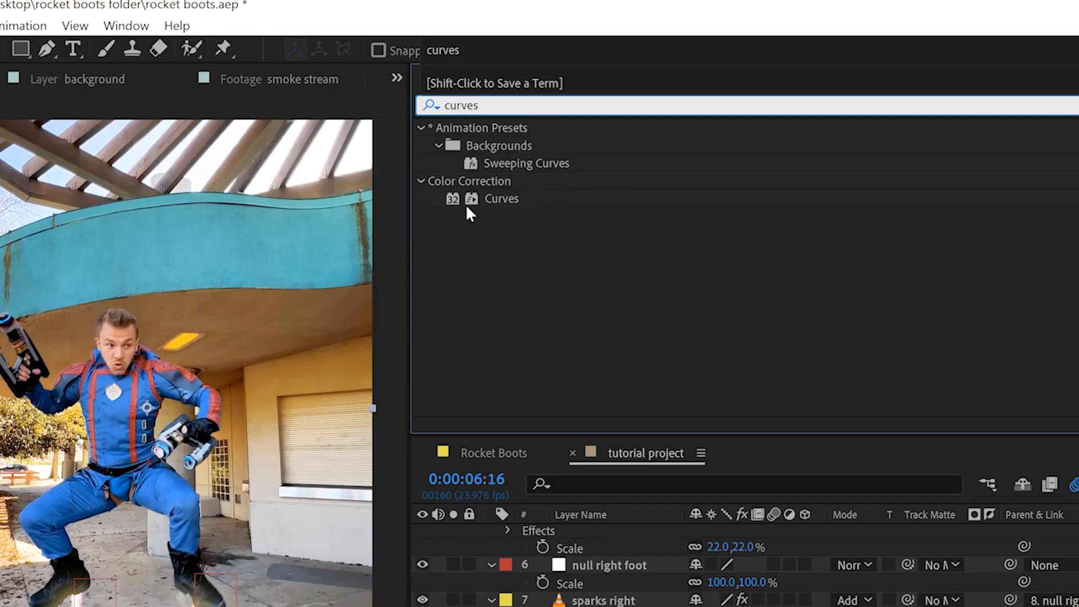
{"action": "double_click", "coordinate": [487, 200]}
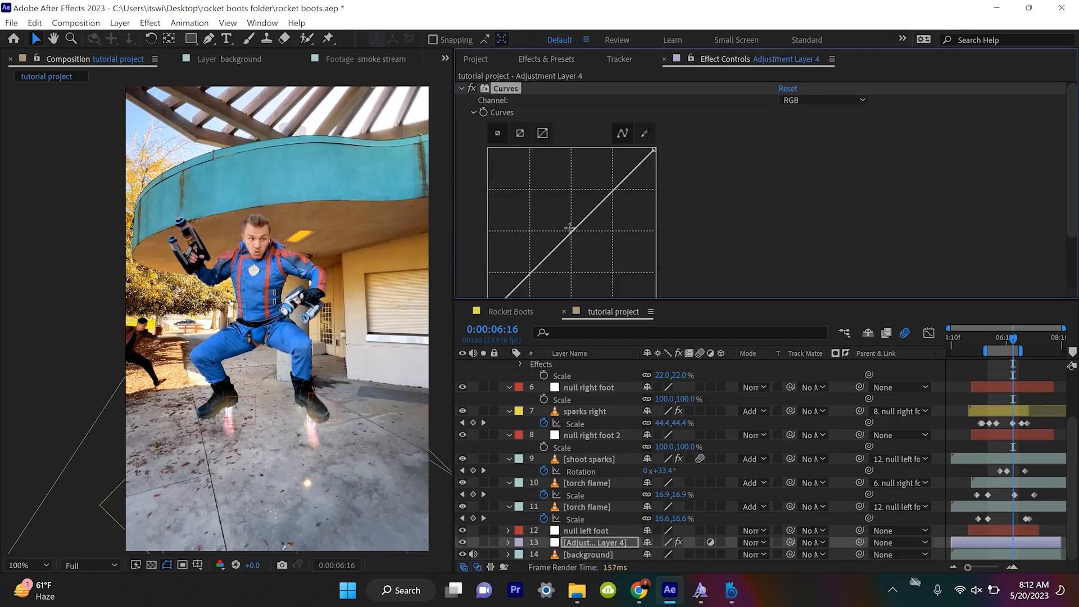
Brighten and warm the adjustment layer by raising the RGB curve, lowering blue, and slightly raising the red and green curves
{"action": "left_click_drag", "start_coordinate": [569, 228], "coordinate": [547, 224]}
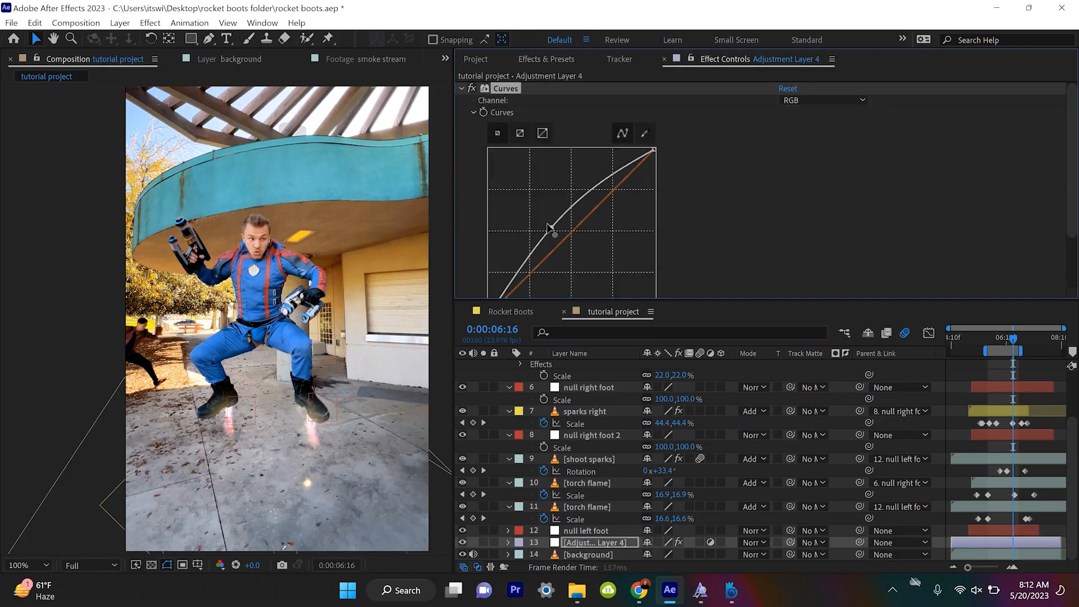
{"action": "left_click", "coordinate": [787, 100]}
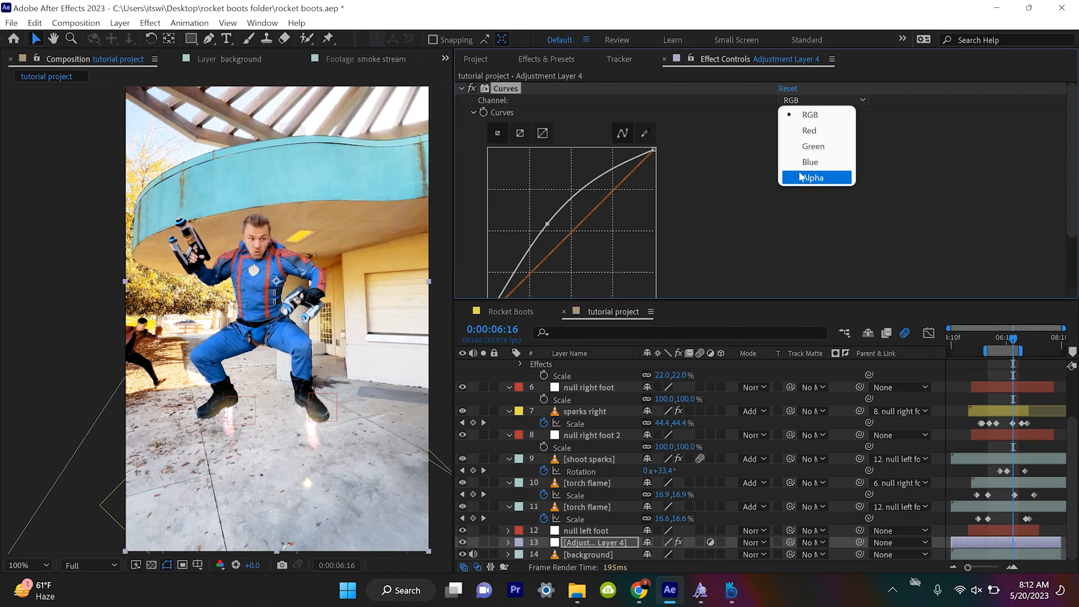
{"action": "left_click", "coordinate": [801, 161]}
{"action": "left_click_drag", "start_coordinate": [561, 240], "coordinate": [570, 244]}
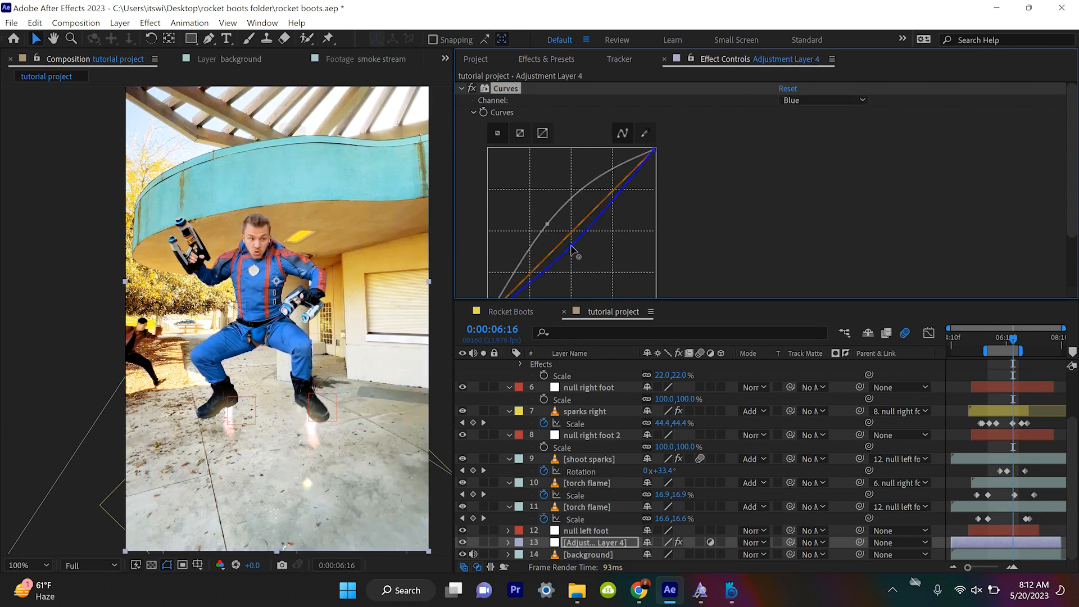
{"action": "left_click_drag", "start_coordinate": [571, 237], "coordinate": [563, 235]}
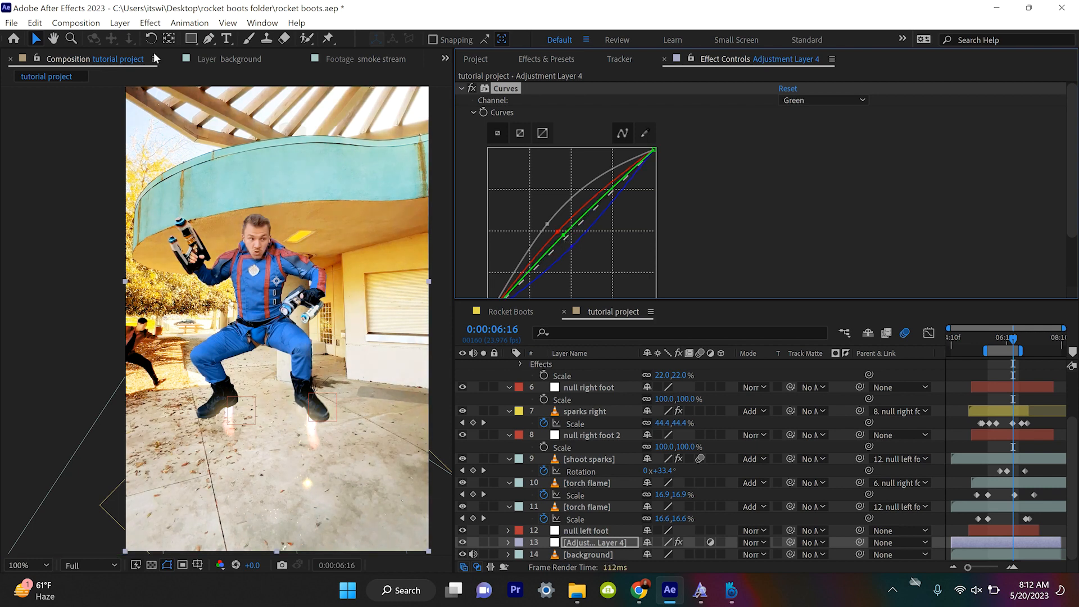
Draw a closed, curved Pen tool mask over the ground beneath the boots on the adjustment layer
{"action": "key", "text": "g"}
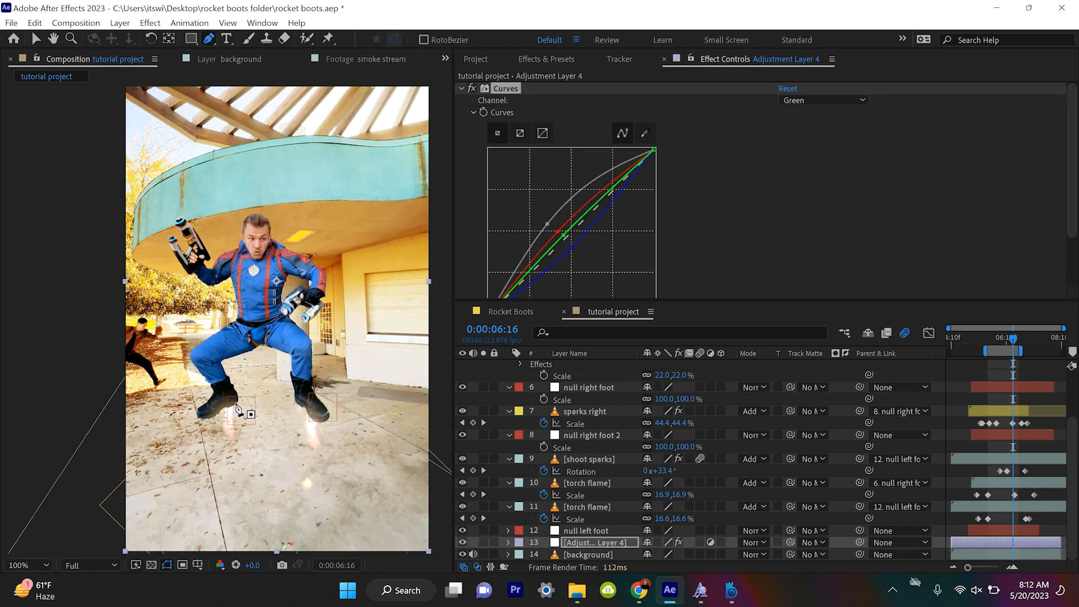
{"action": "left_click_drag", "start_coordinate": [236, 403], "coordinate": [311, 399]}
{"action": "left_click_drag", "start_coordinate": [148, 532], "coordinate": [135, 515]}
{"action": "left_click_drag", "start_coordinate": [435, 533], "coordinate": [442, 530]}
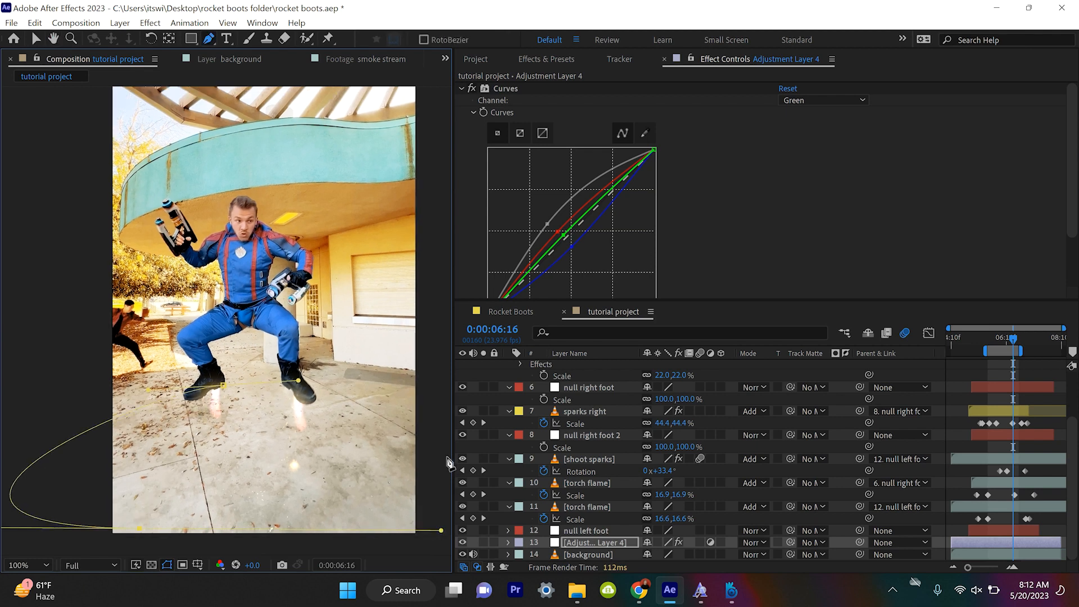
{"action": "left_click", "coordinate": [223, 386]}
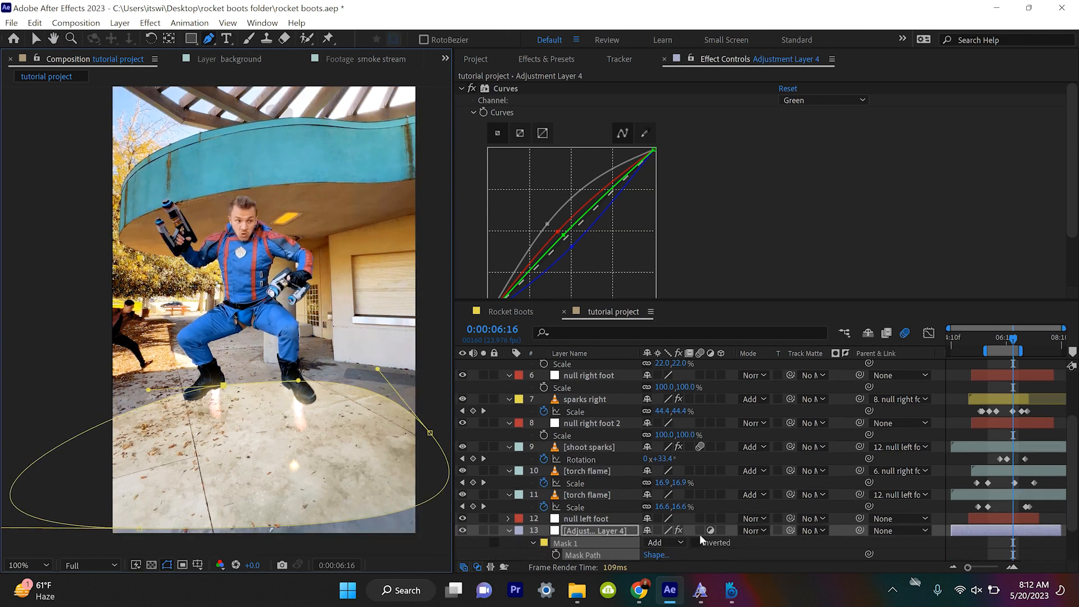
Feather the ground mask by 356 pixels and keyframe its opacity at 0% at 0:00:05:11 and 100% at 0:00:06:16, previewing the fade
{"action": "left_click_drag", "start_coordinate": [659, 518], "coordinate": [954, 522]}
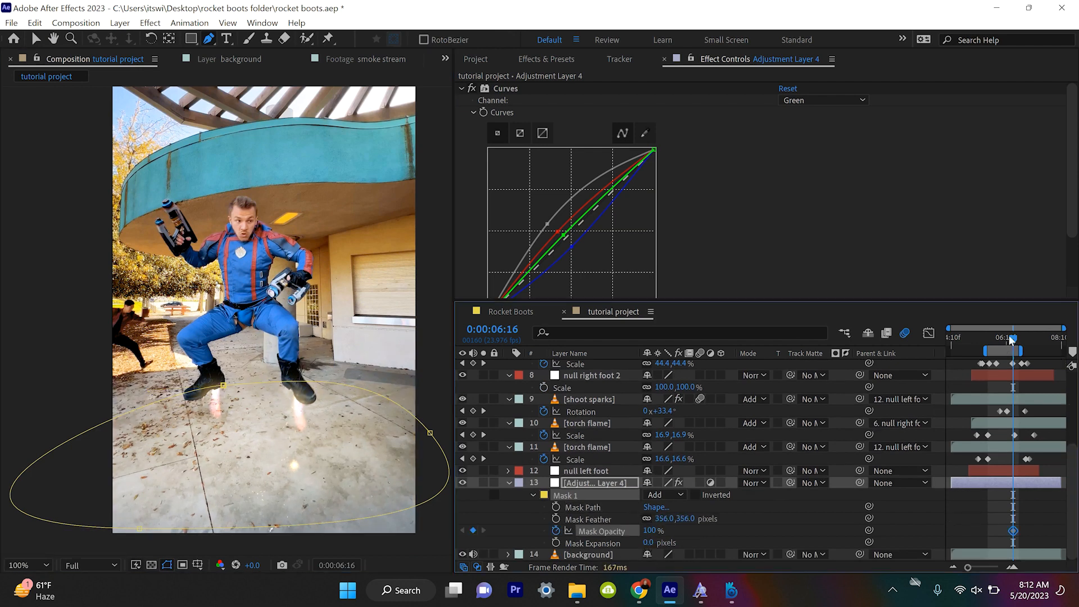
{"action": "left_click_drag", "start_coordinate": [1011, 341], "coordinate": [978, 366]}
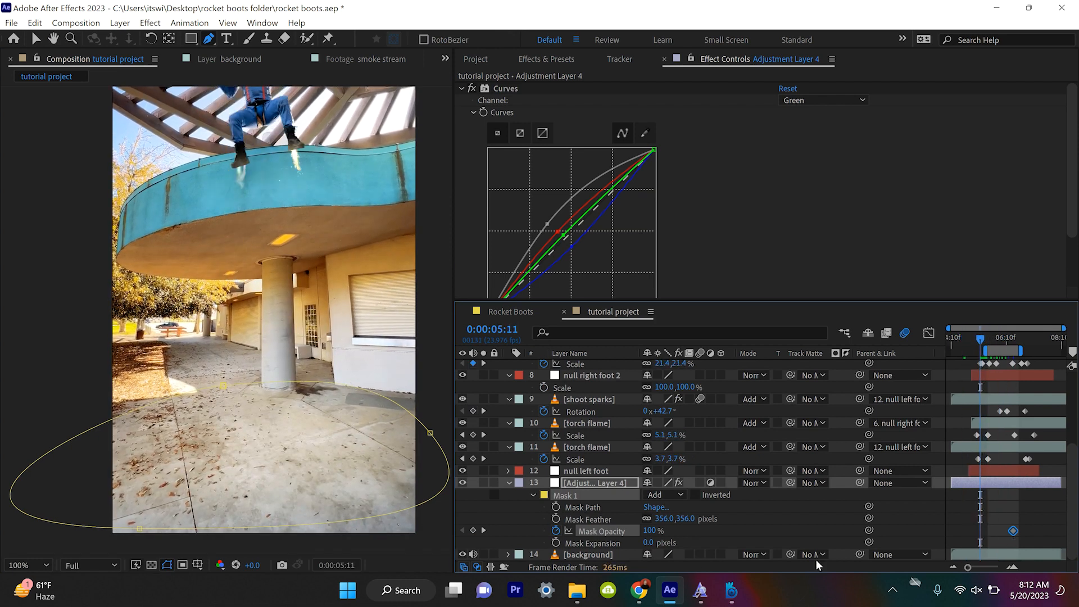
{"action": "left_click_drag", "start_coordinate": [653, 533], "coordinate": [612, 532]}
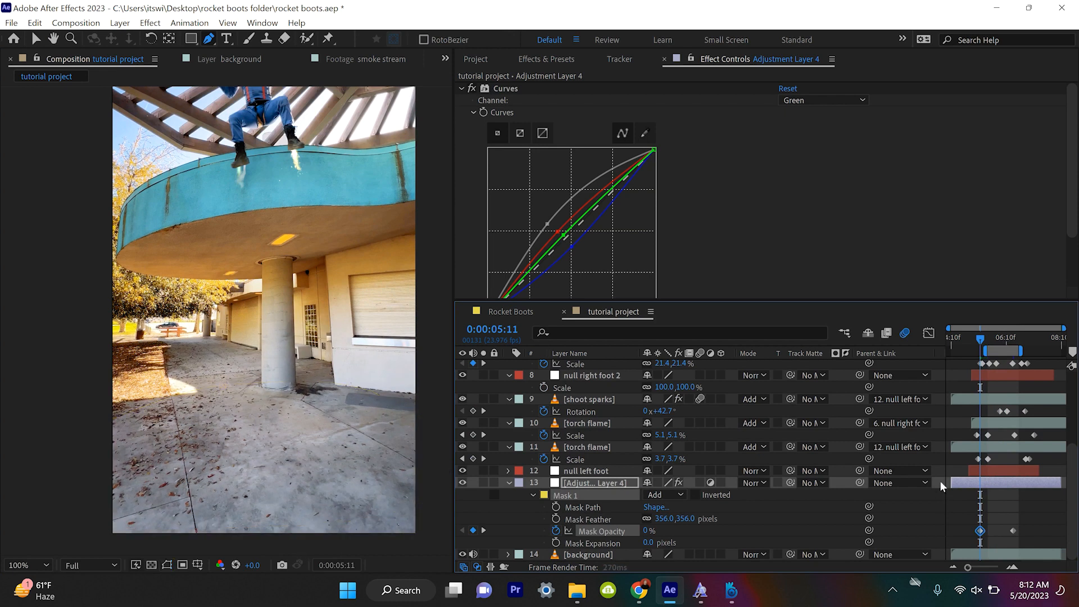
{"action": "key", "text": "space"}
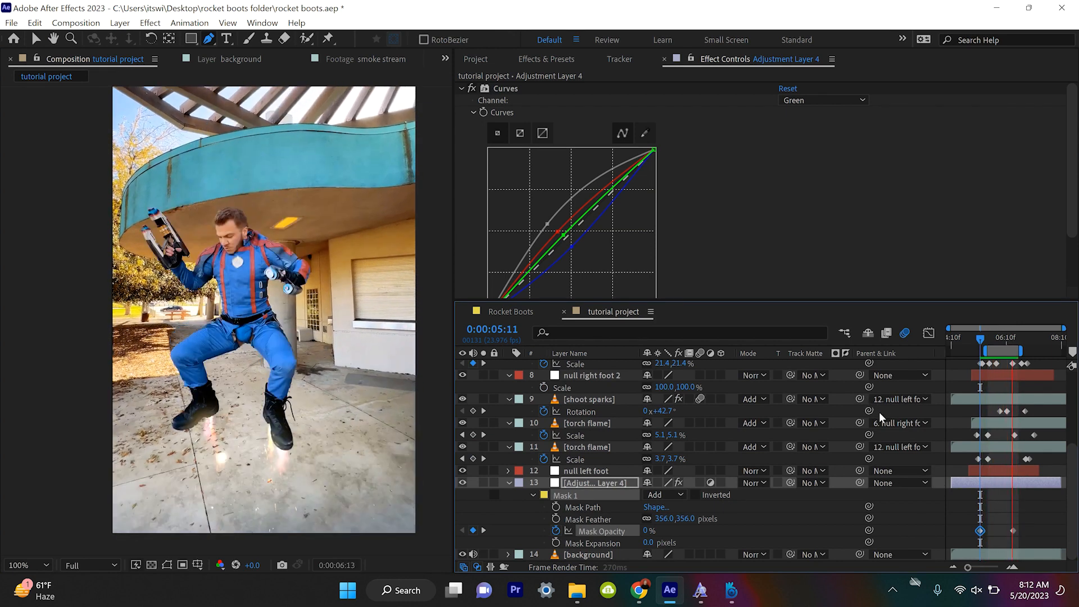
Start keyframing the ground mask's path at 0:00:06:22, extend the work area over the landing and preview it
{"action": "key", "text": "Page_Down"}
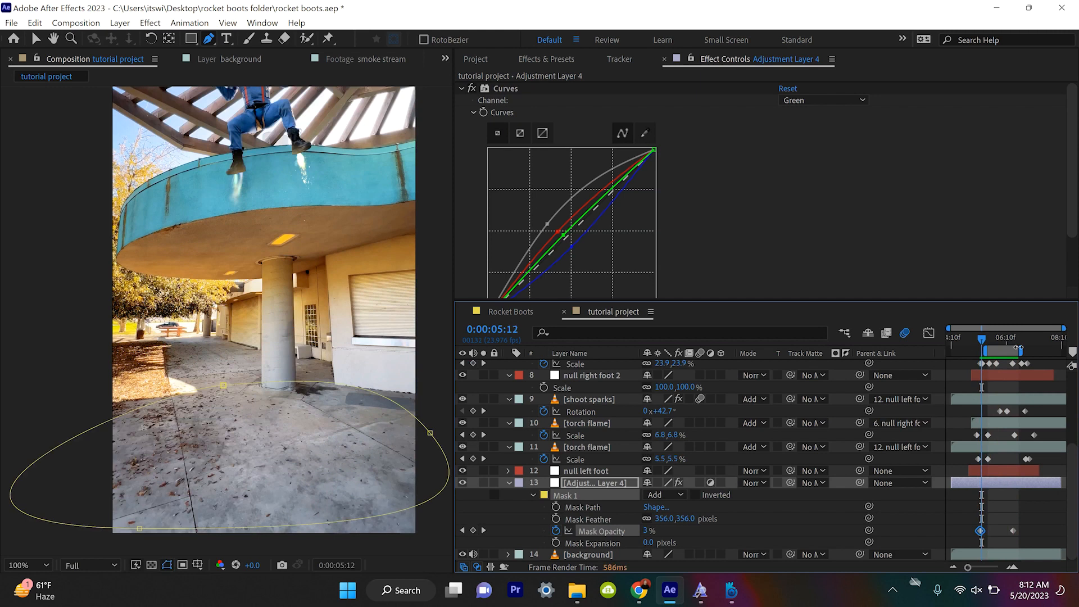
{"action": "left_click_drag", "start_coordinate": [1020, 349], "coordinate": [1033, 351]}
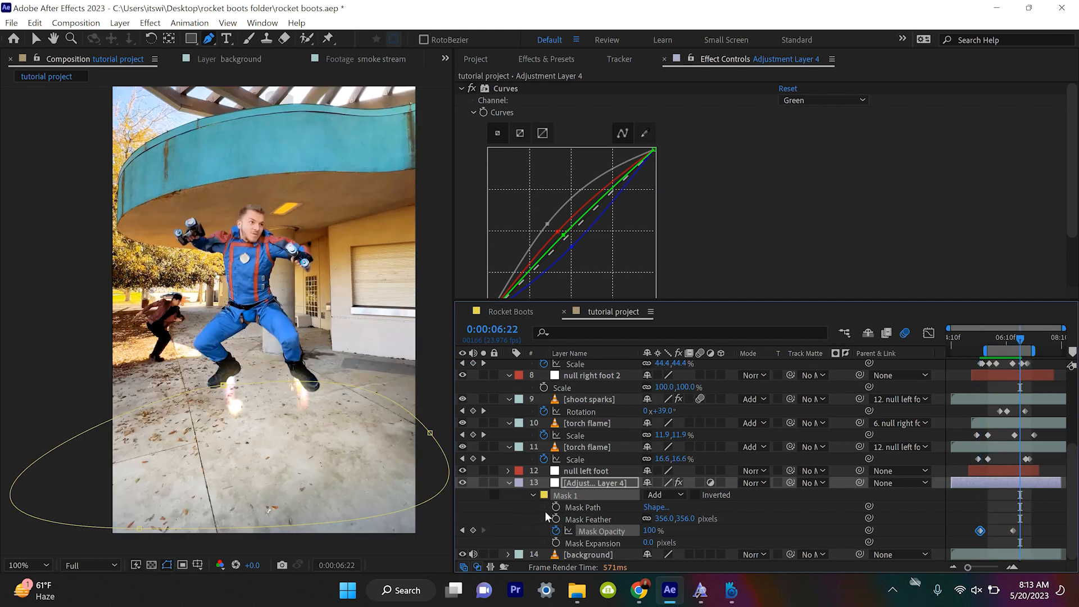
{"action": "left_click", "coordinate": [556, 507]}
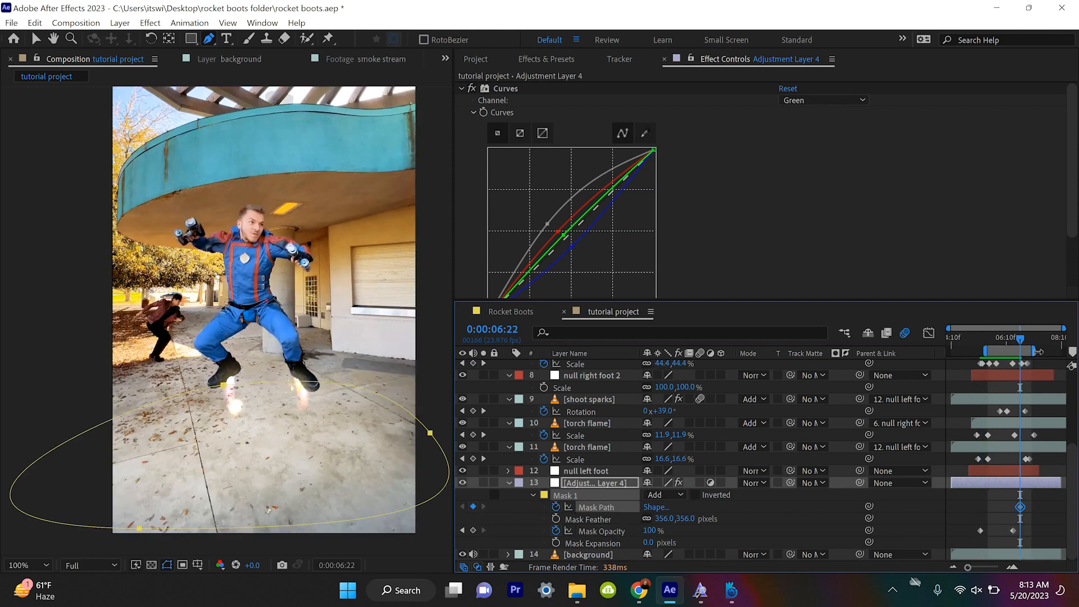
{"action": "left_click_drag", "start_coordinate": [1037, 350], "coordinate": [1064, 350]}
{"action": "key", "text": "space"}
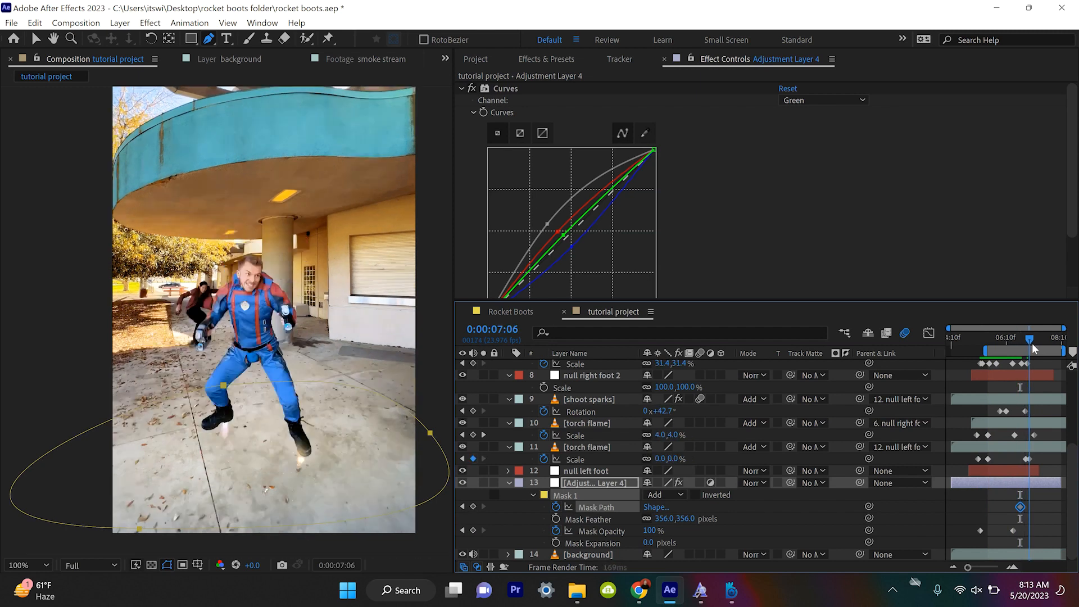
{"action": "key", "text": "space"}
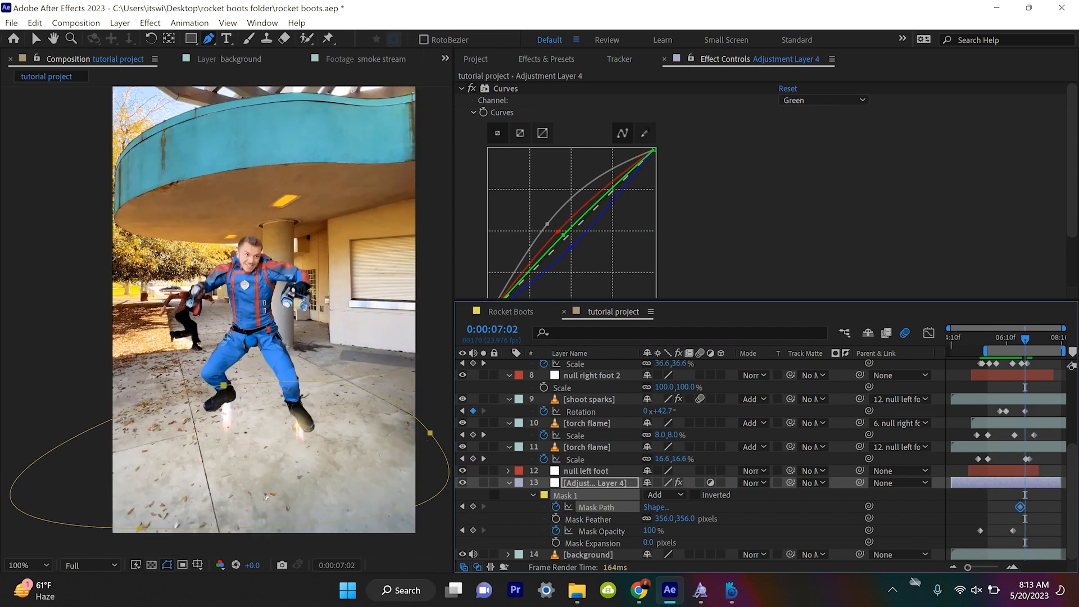
At 0:00:07:09, shrink the ground mask and reposition it beneath the landed feet
{"action": "left_click_drag", "start_coordinate": [1027, 340], "coordinate": [1033, 337]}
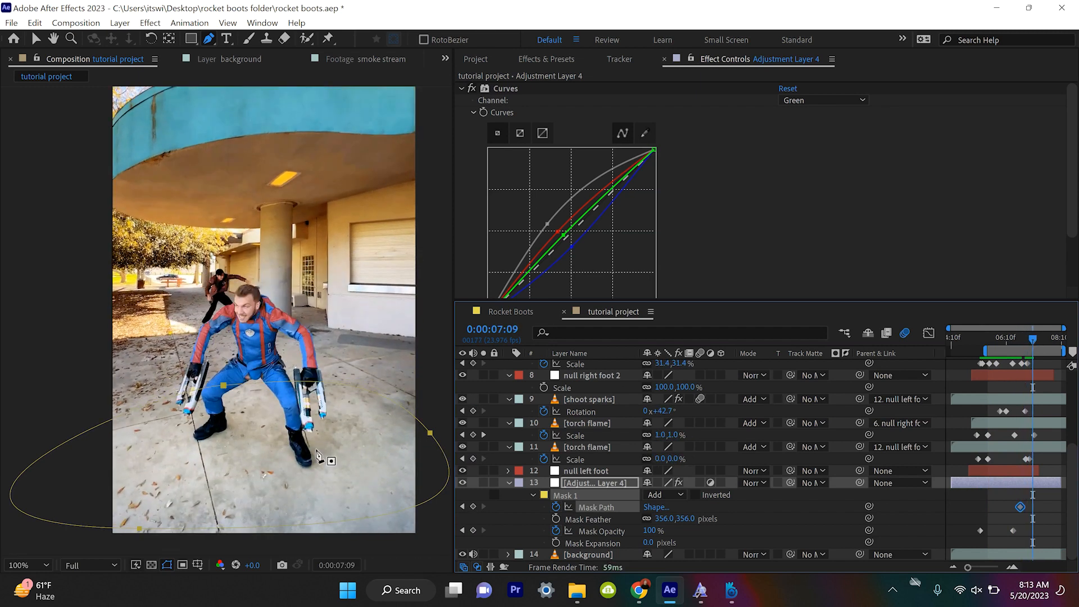
{"action": "key", "text": "v"}
{"action": "key", "text": "comma"}
{"action": "left_click_drag", "start_coordinate": [355, 427], "coordinate": [133, 407]}
{"action": "left_click_drag", "start_coordinate": [109, 392], "coordinate": [237, 391]}
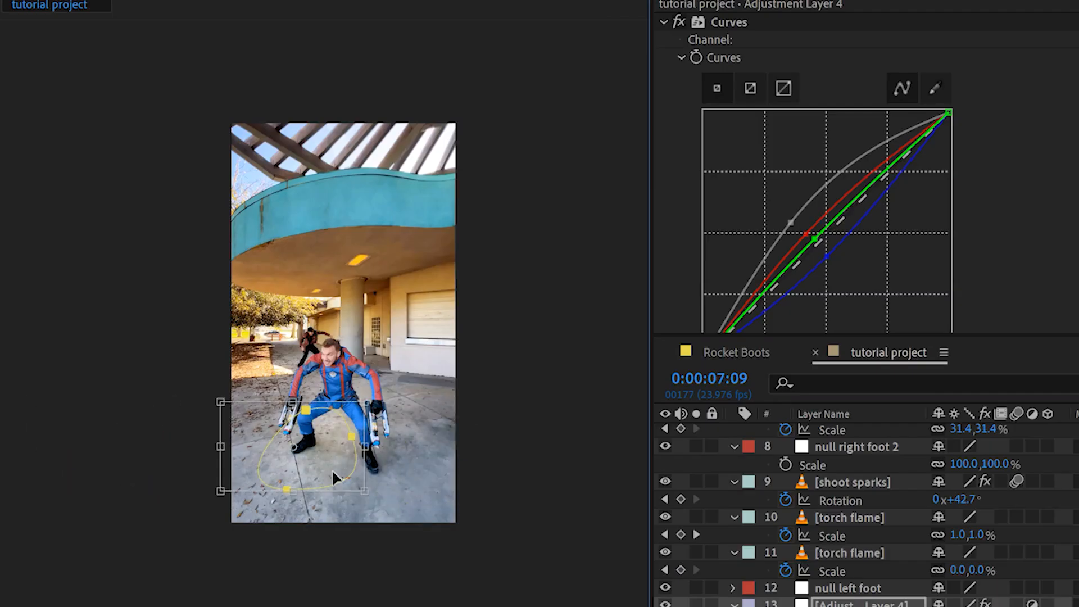
{"action": "left_click_drag", "start_coordinate": [333, 471], "coordinate": [343, 472]}
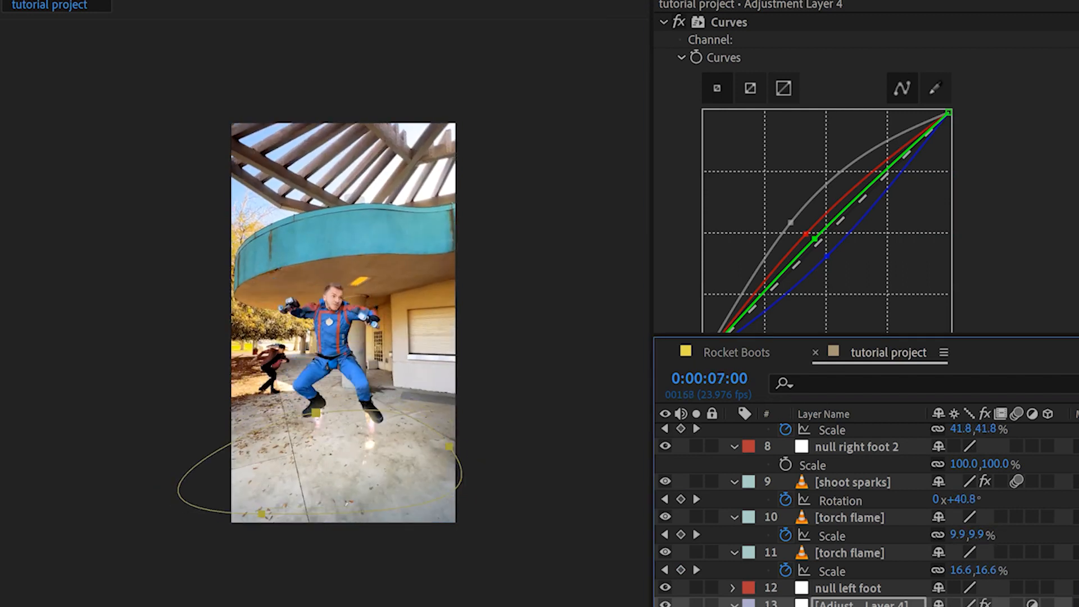
Keyframe the adjustment layer's opacity from 100% at 0:00:06:16 to 0% at 0:00:07:07 and preview the fade-out
{"action": "scroll", "coordinate": [866, 517], "scroll_direction": "up", "scroll_amount": 2}
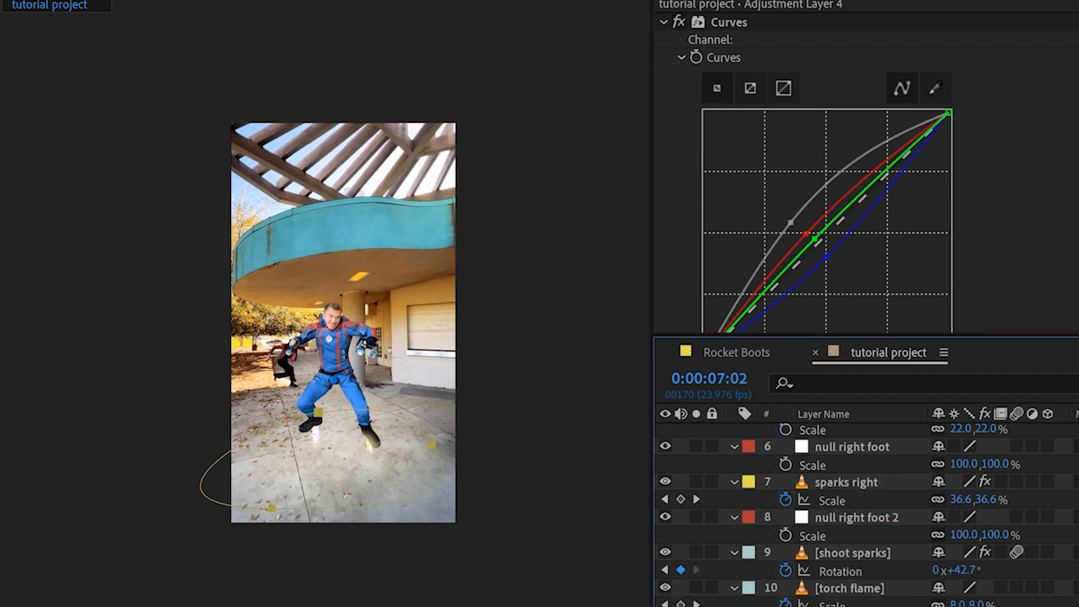
{"action": "left_click", "coordinate": [543, 543]}
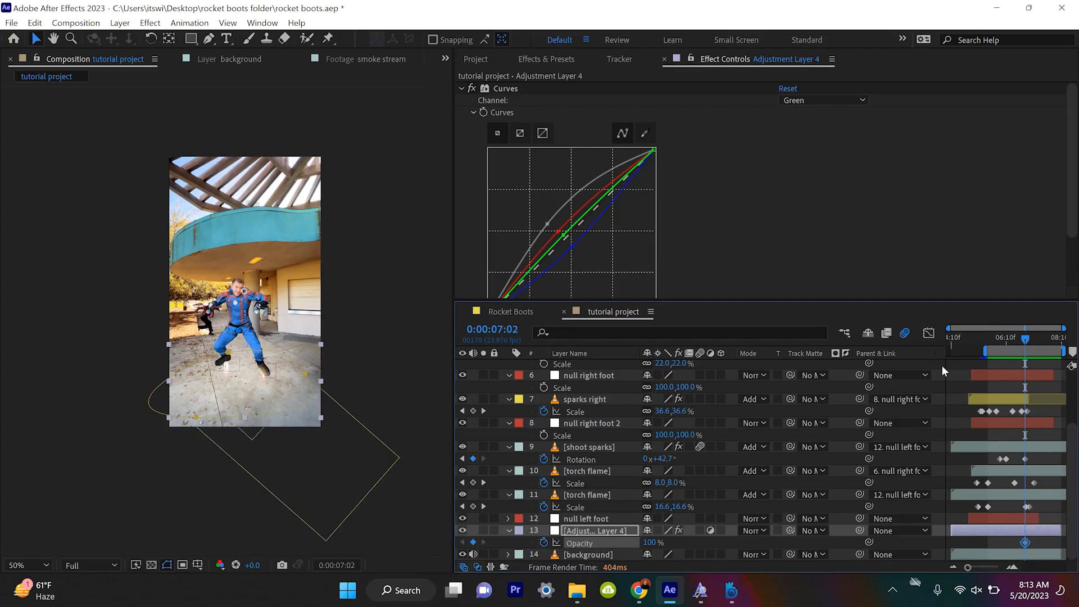
{"action": "left_click_drag", "start_coordinate": [1028, 339], "coordinate": [1034, 339]}
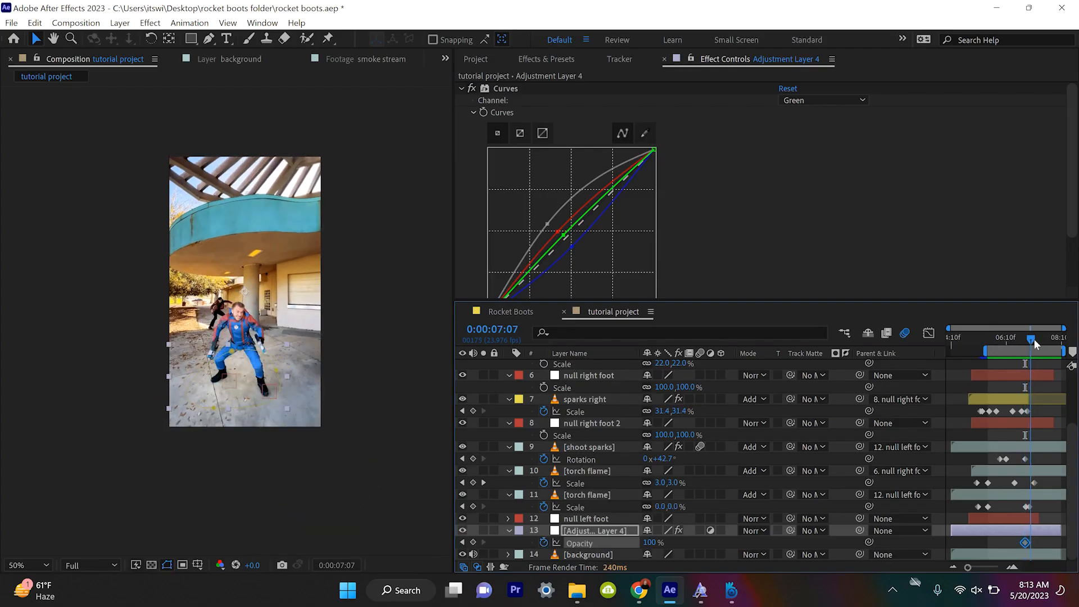
{"action": "left_click_drag", "start_coordinate": [648, 543], "coordinate": [395, 559]}
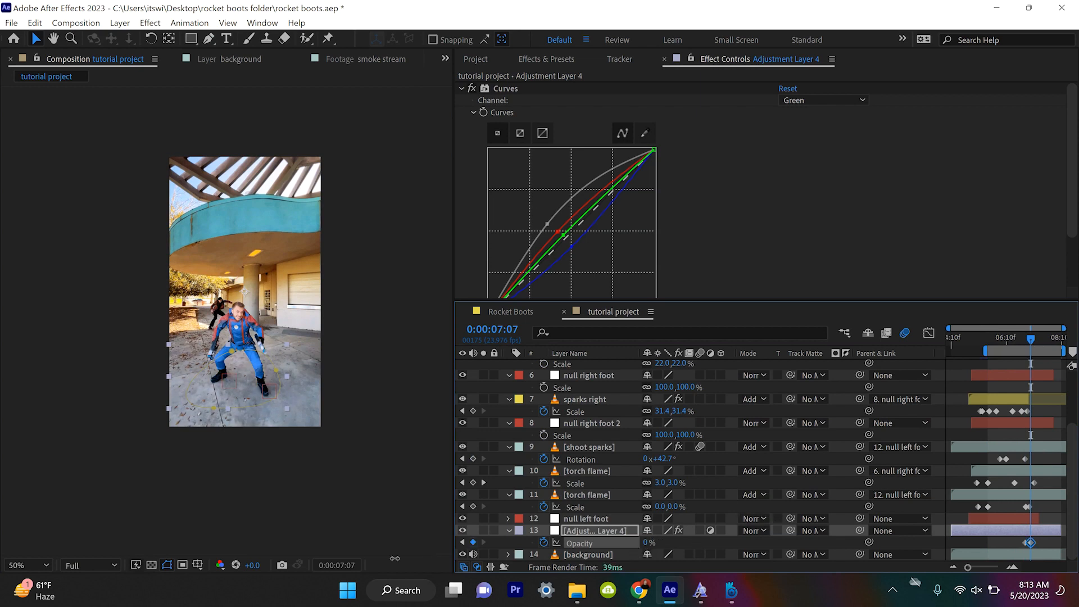
{"action": "key", "text": "space"}
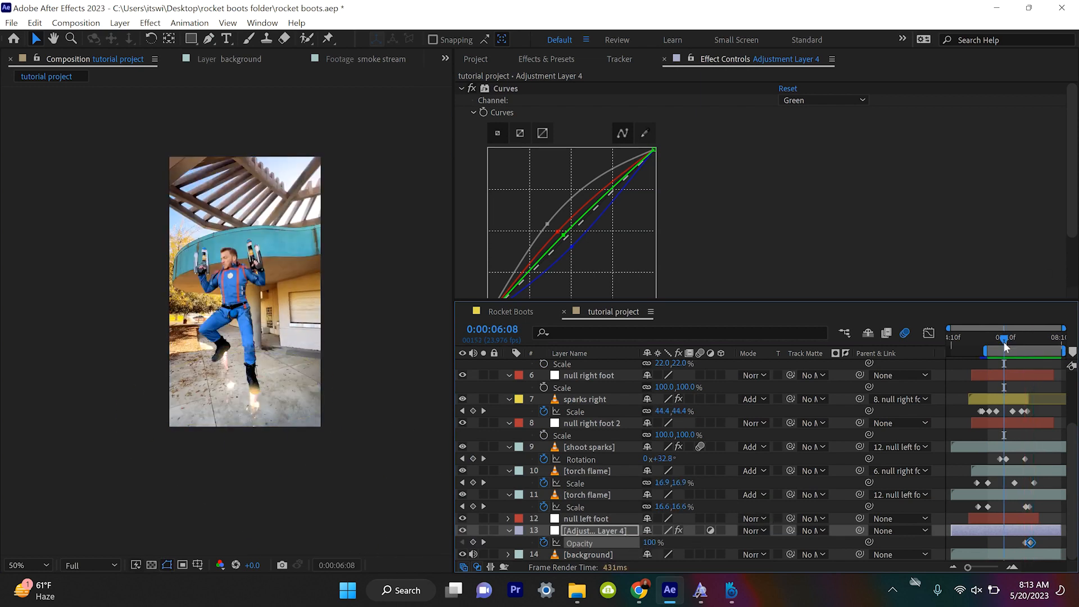
{"action": "left_click_drag", "start_coordinate": [1028, 544], "coordinate": [1019, 544]}
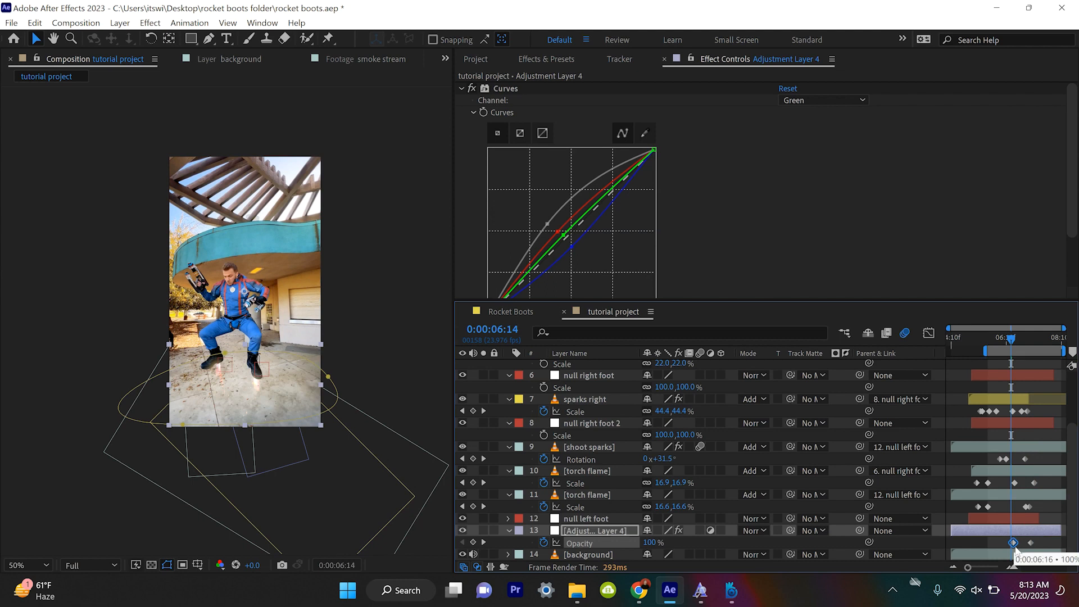
{"action": "key", "text": "space"}
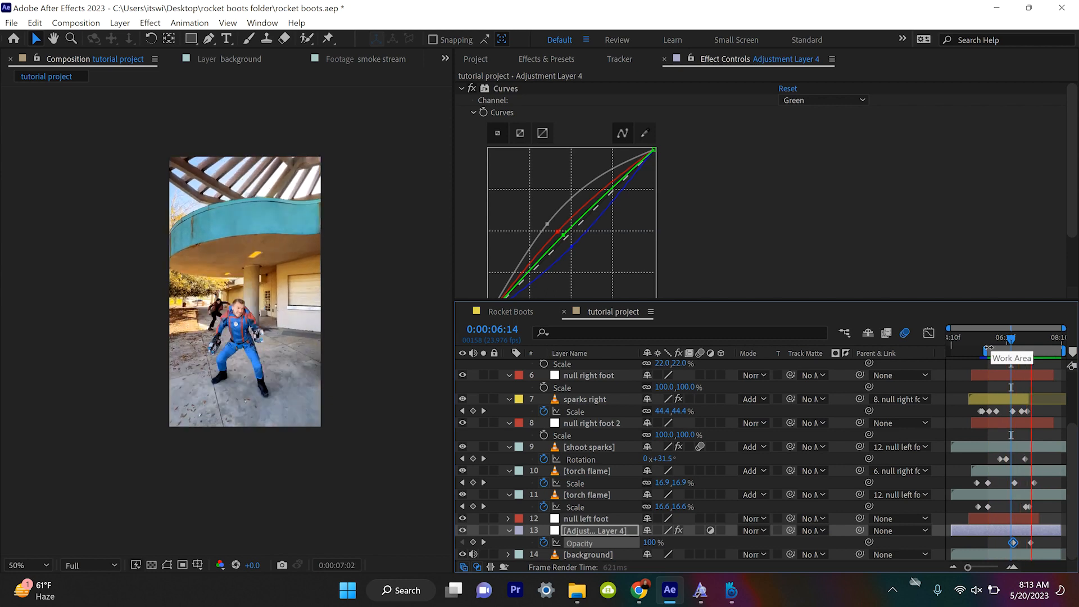
{"action": "key", "text": "space"}
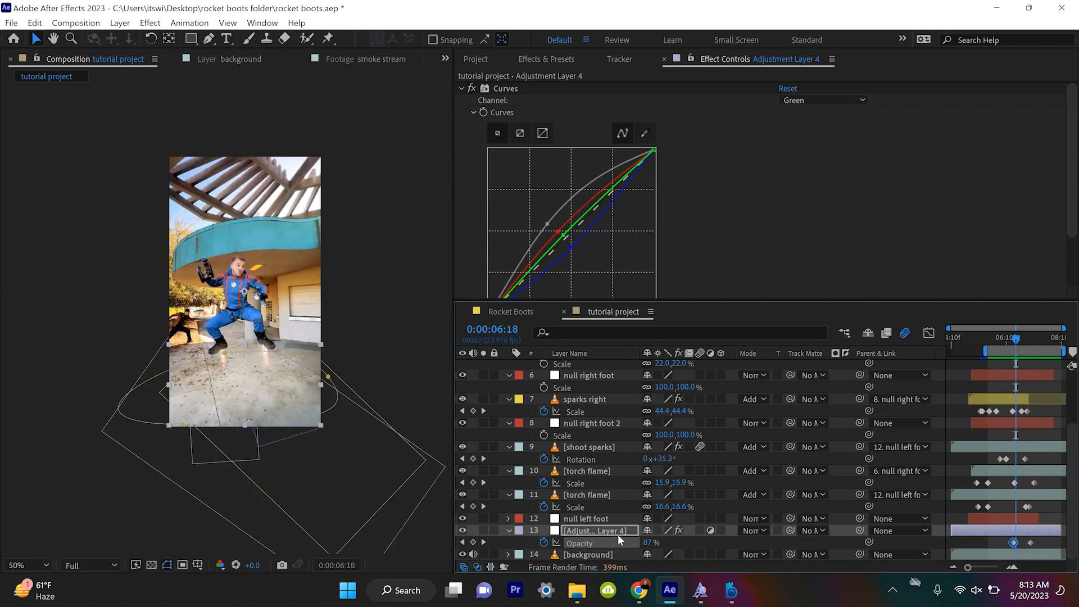
Rename the adjustment layer as floor light, duplicate it, and move the copy to the top of the layer stack
{"action": "right_click", "coordinate": [618, 535]}
{"action": "left_click", "coordinate": [655, 494]}
{"action": "type", "text": "floor light"}
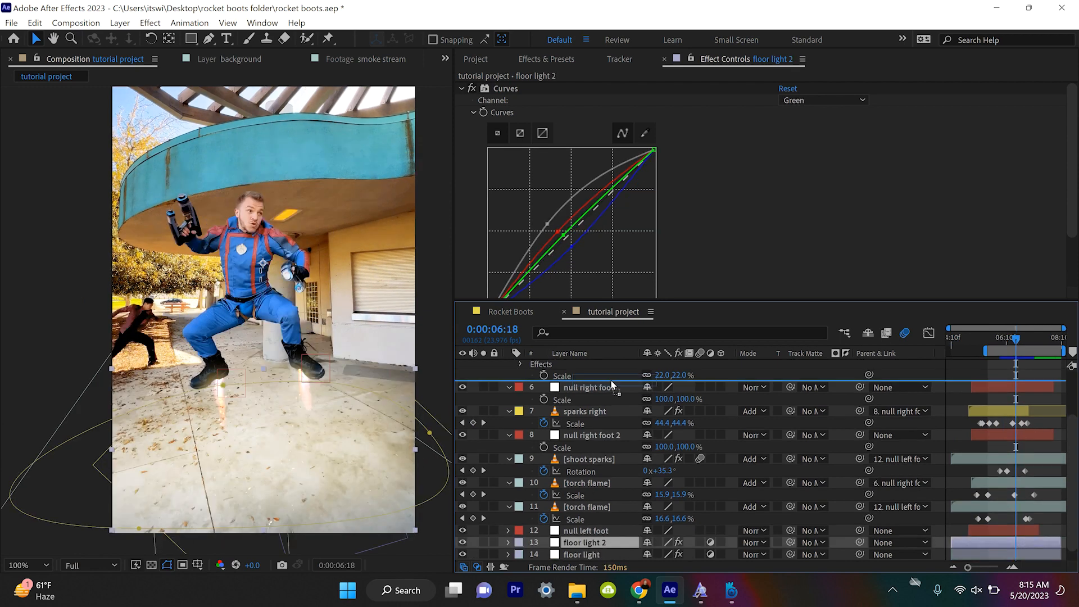
{"action": "mouse_move", "coordinate": [610, 393]}
{"action": "left_mouse_down"}
{"action": "mouse_move", "coordinate": [610, 377]}
{"action": "mouse_move", "coordinate": [614, 388]}
{"action": "left_mouse_up"}
{"action": "scroll", "coordinate": [590, 444], "scroll_direction": "up", "scroll_amount": 2}
{"action": "left_click_drag", "start_coordinate": [589, 447], "coordinate": [562, 365]}
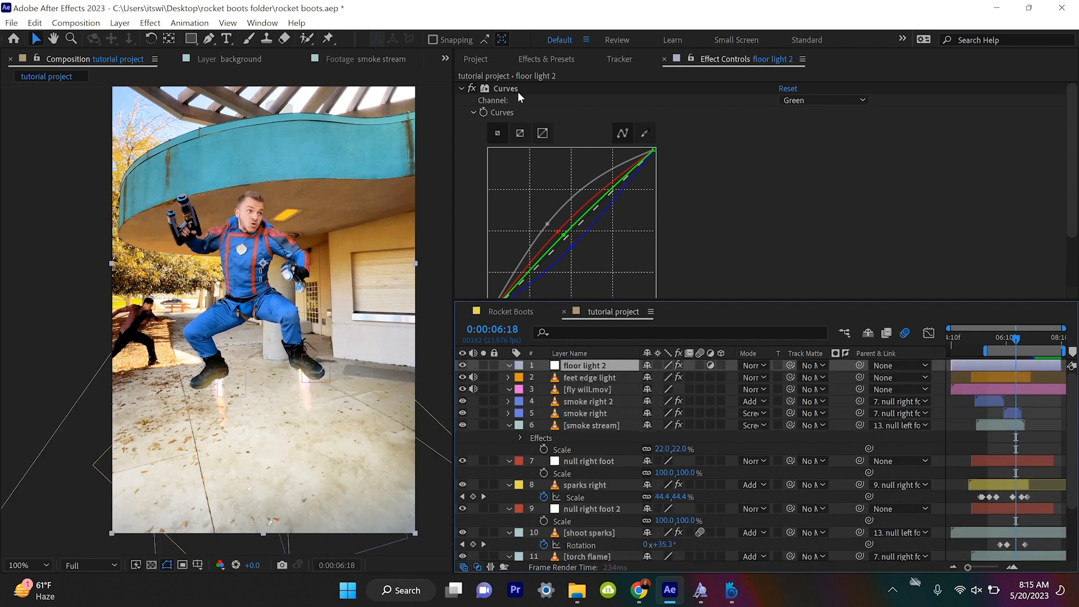
Draw a closed, curved Pen tool mask around the legs and nearby ground on floor light 2 and feather it by 383 pixels
{"action": "left_click", "coordinate": [207, 41]}
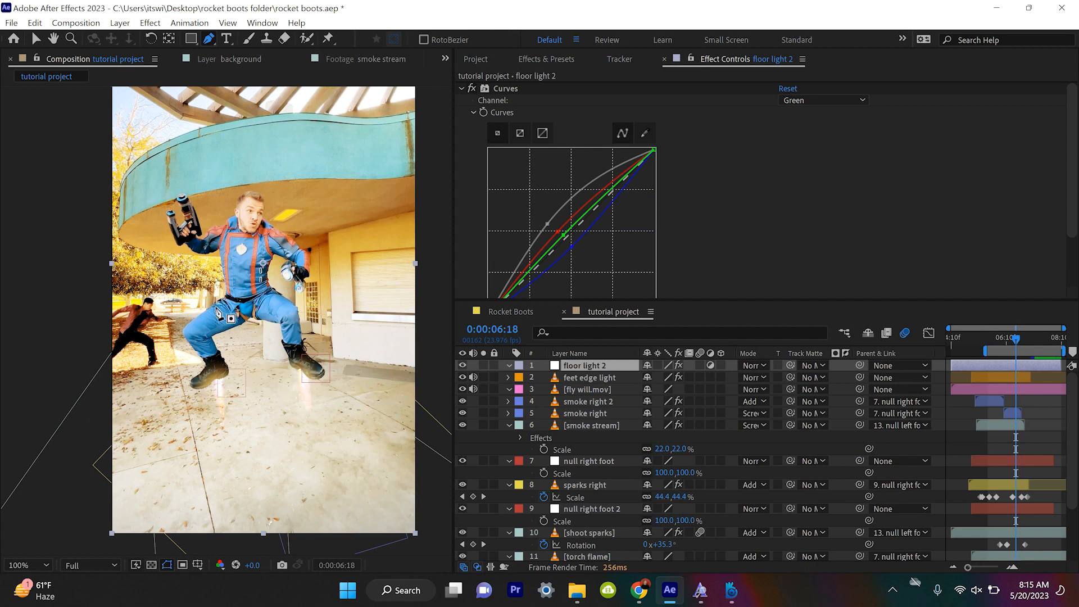
{"action": "left_click", "coordinate": [138, 317]}
{"action": "left_click_drag", "start_coordinate": [211, 456], "coordinate": [438, 487]}
{"action": "left_click_drag", "start_coordinate": [397, 355], "coordinate": [338, 248]}
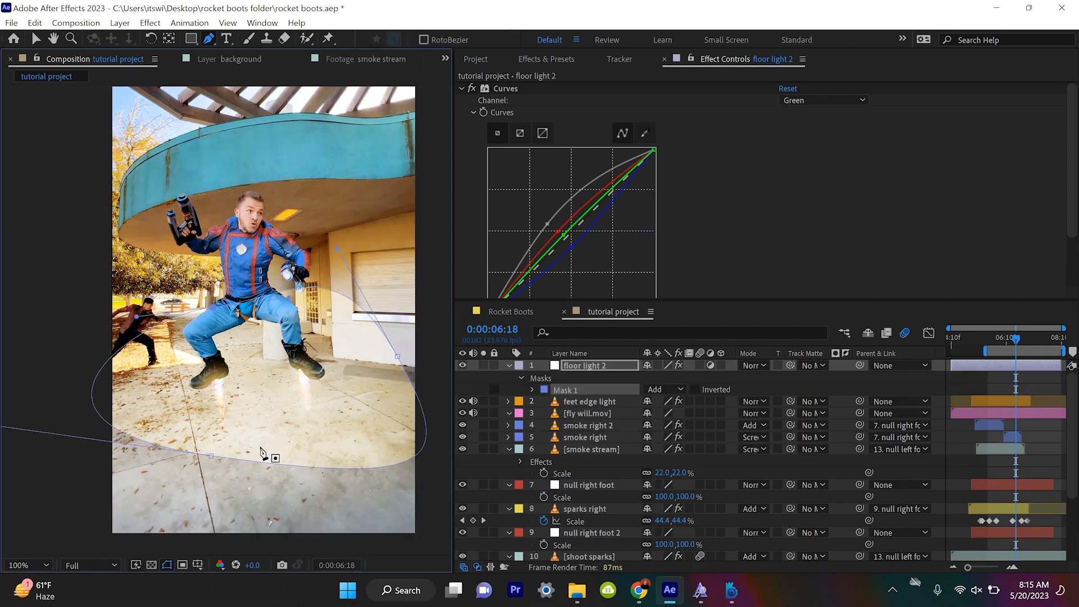
{"action": "key", "text": "m"}
{"action": "key", "text": "m"}
{"action": "key", "text": "m"}
{"action": "left_click_drag", "start_coordinate": [660, 402], "coordinate": [865, 408]}
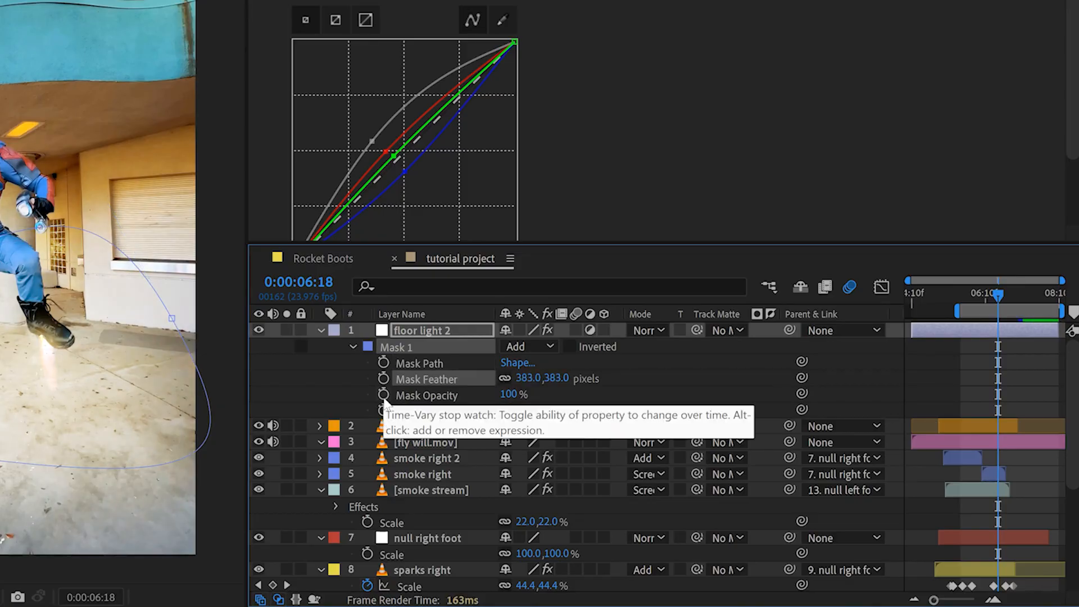
Add the expression wiggle(30,50) to the floor light 2 mask's opacity and preview the flicker
{"action": "left_click", "coordinate": [384, 394], "text": "alt"}
{"action": "type", "text": "wiggle"}
{"action": "key", "text": "Return"}
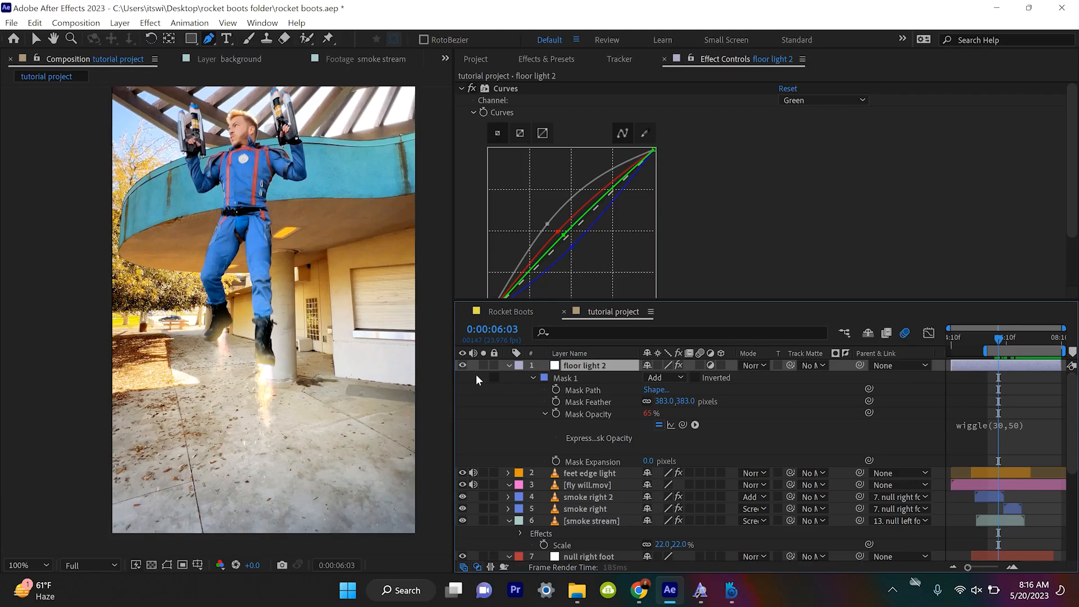
{"action": "key", "text": "space"}
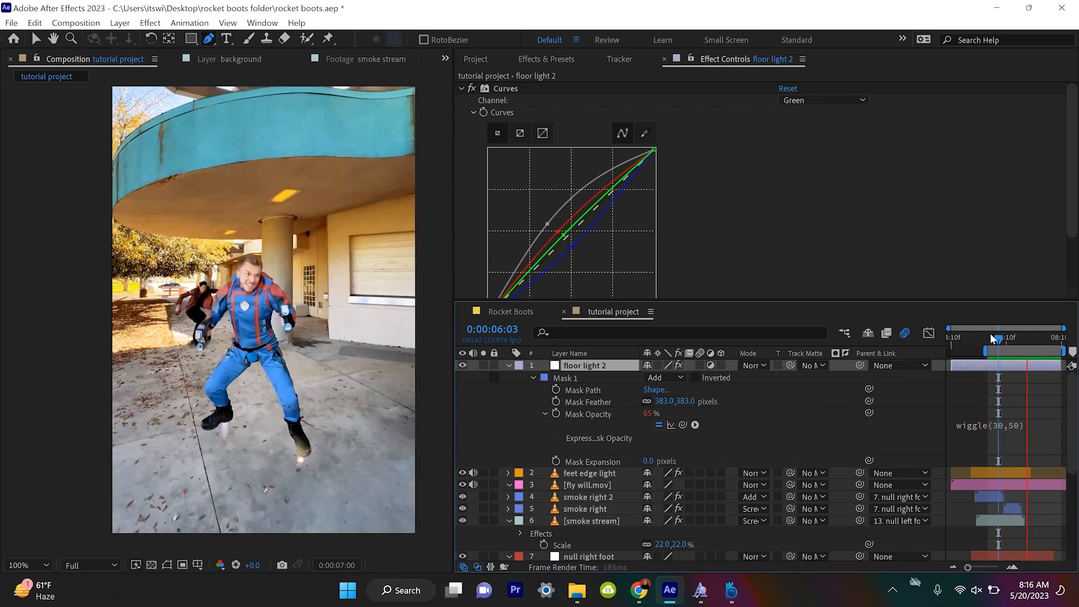
Start keyframing the floor light 2 mask's path at 0:00:06:16 and resize the mask around the boots
{"action": "left_click_drag", "start_coordinate": [999, 336], "coordinate": [1013, 340]}
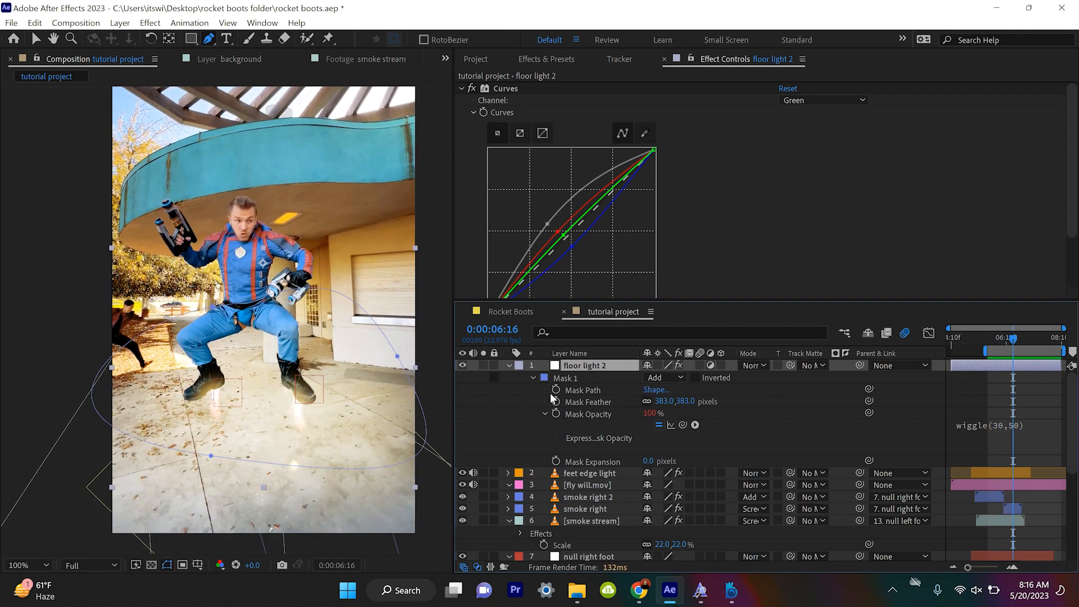
{"action": "left_click", "coordinate": [556, 390]}
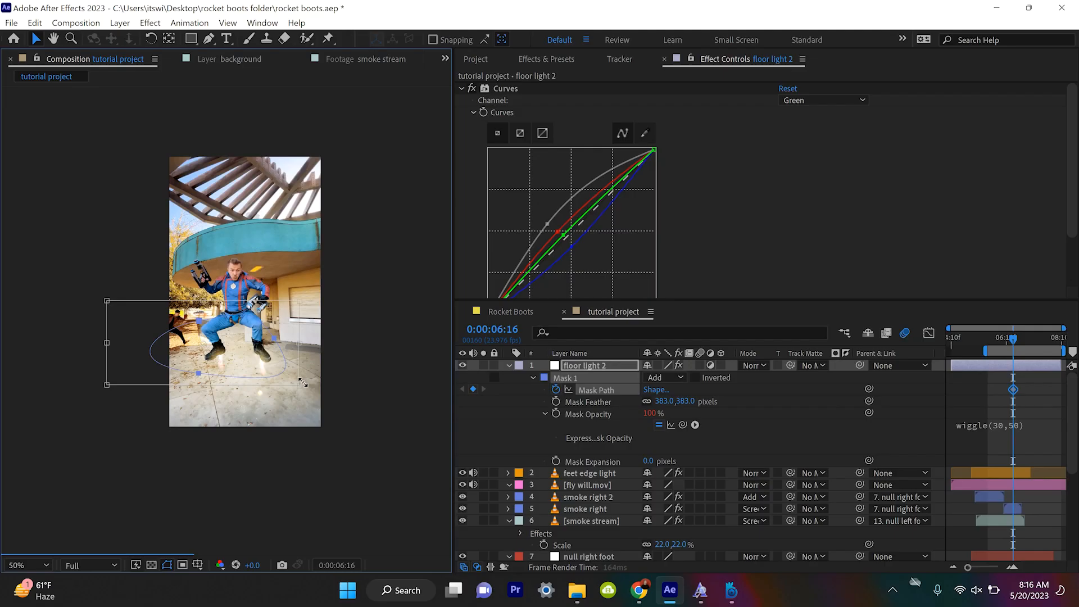
{"action": "scroll", "coordinate": [298, 383], "scroll_direction": "up", "scroll_amount": 1}
{"action": "left_click_drag", "start_coordinate": [288, 385], "coordinate": [324, 419]}
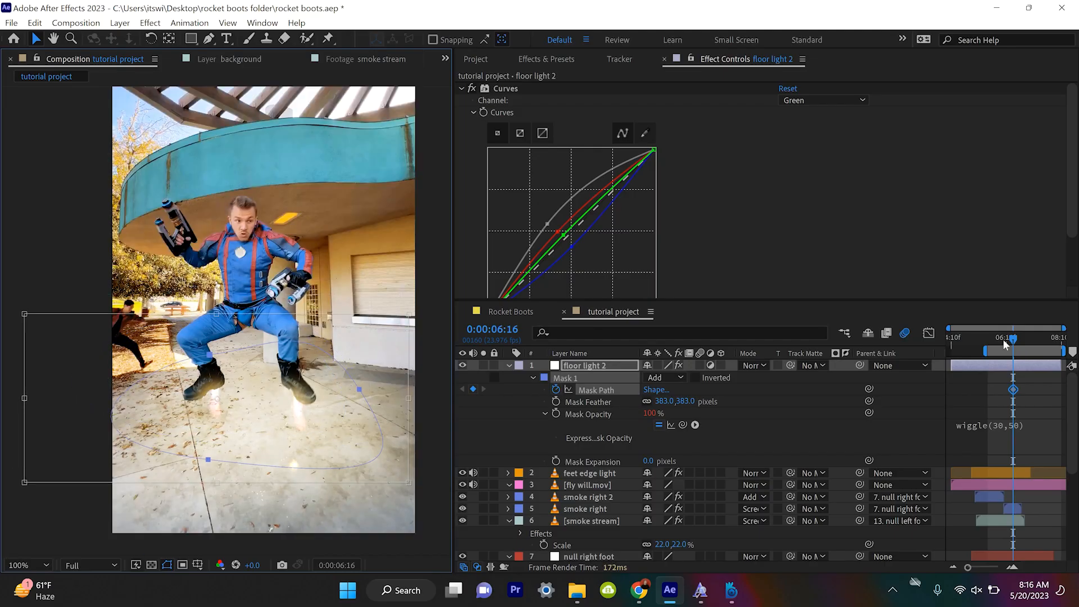
At 0:00:05:22, move the floor light 2 mask up around the flying boots and preview the mask's motion
{"action": "left_click_drag", "start_coordinate": [1011, 339], "coordinate": [993, 341]}
{"action": "left_click", "coordinate": [352, 283]}
{"action": "left_click", "coordinate": [352, 283]}
{"action": "double_click", "coordinate": [356, 383]}
{"action": "left_click_drag", "start_coordinate": [344, 396], "coordinate": [345, 273]}
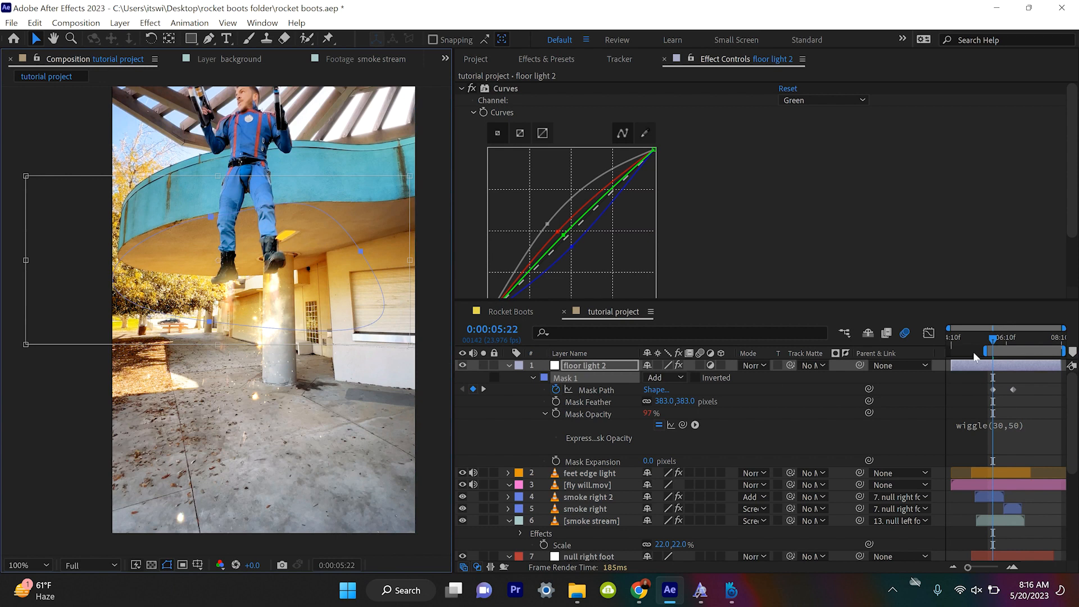
{"action": "left_click", "coordinate": [295, 343]}
{"action": "key", "text": "Page_Down"}
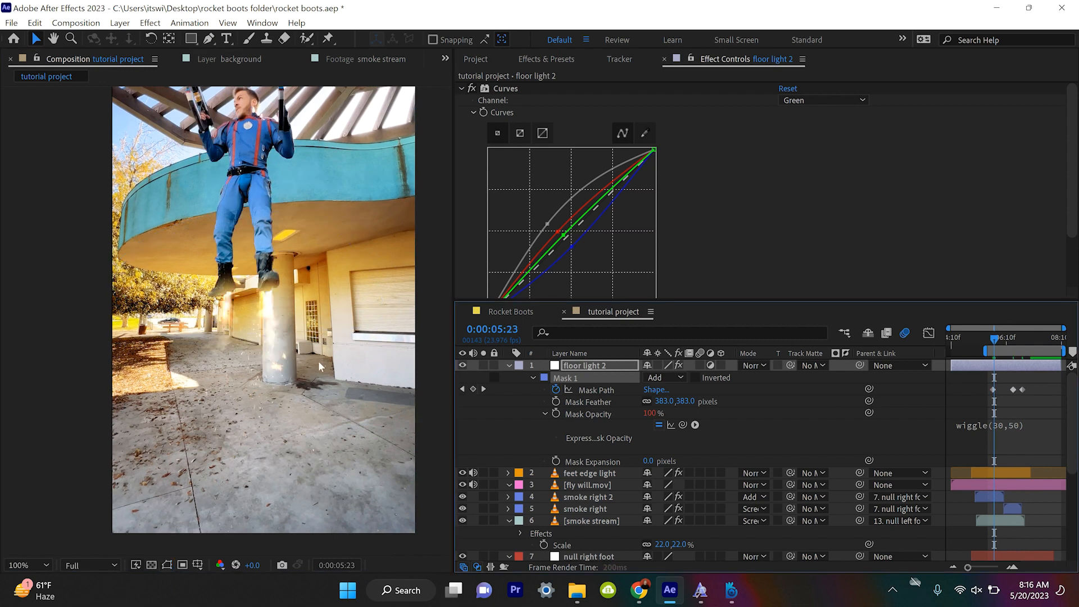
{"action": "key", "text": "space"}
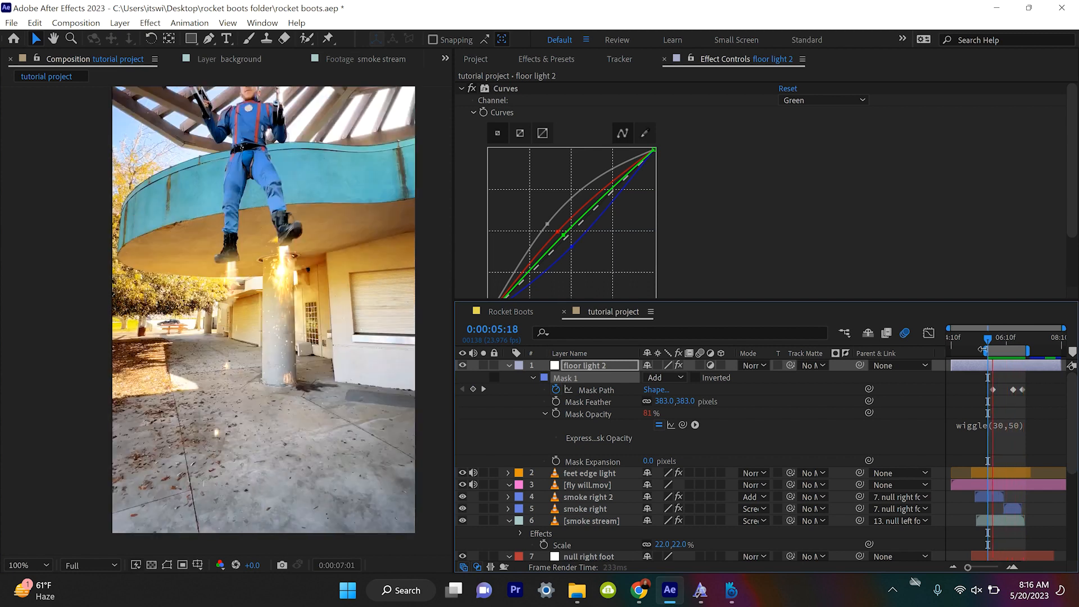
{"action": "key", "text": "space"}
Set the floor light 2 mask's feather to 376 pixels, without keyframing its mask opacity
{"action": "left_click_drag", "start_coordinate": [665, 403], "coordinate": [852, 424]}
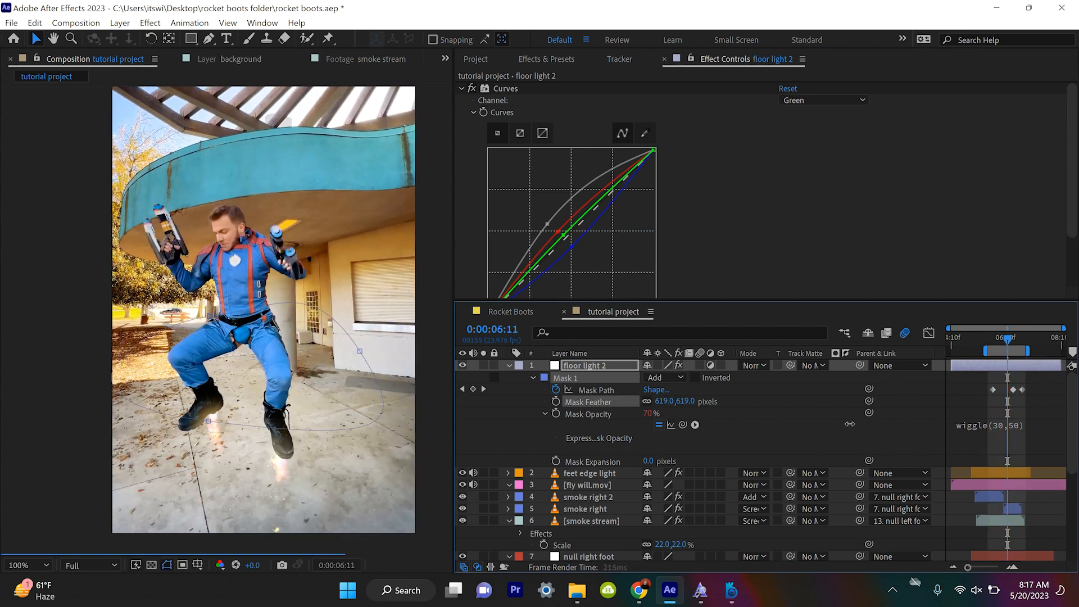
{"action": "left_click", "coordinate": [557, 415]}
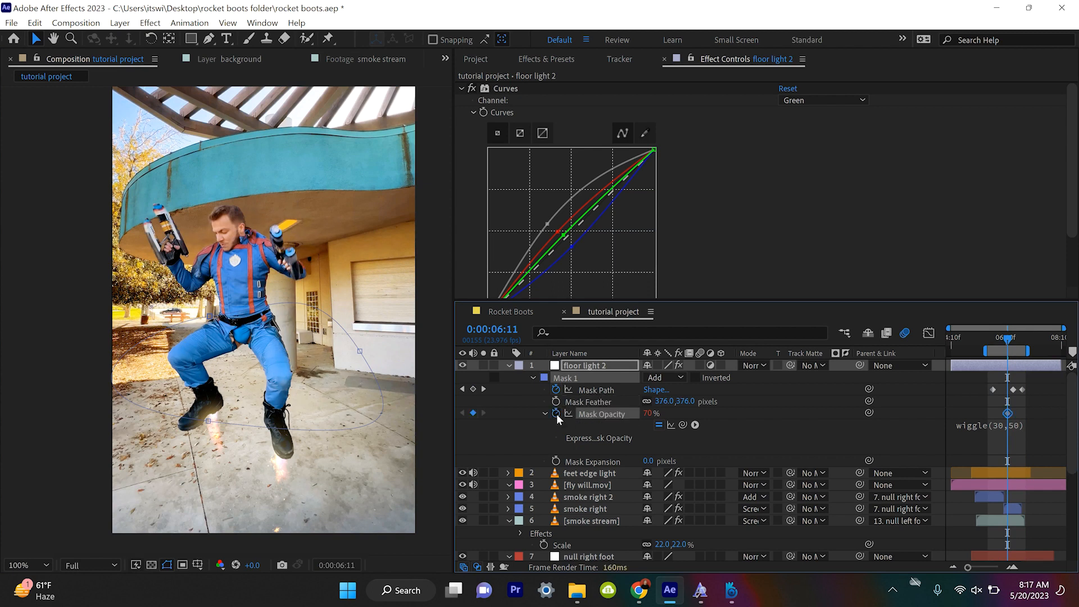
{"action": "key", "text": "ctrl+z"}
Add a 100% opacity keyframe on floor light 2 and a 0% one at 0:00:05:18, and preview the fade-in
{"action": "key", "text": "t"}
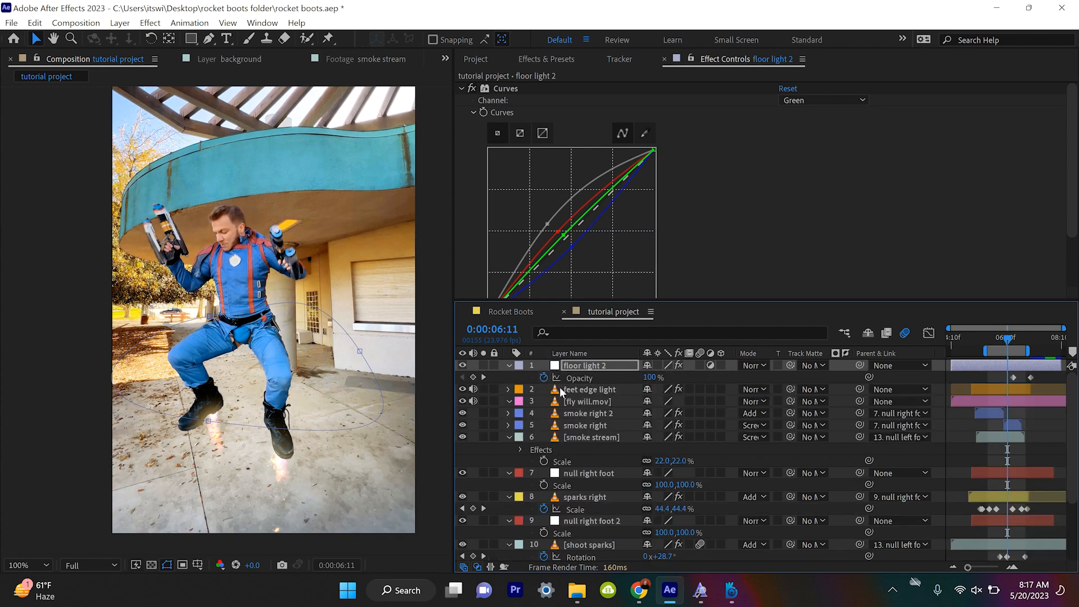
{"action": "left_click", "coordinate": [472, 377]}
{"action": "left_click", "coordinate": [988, 339]}
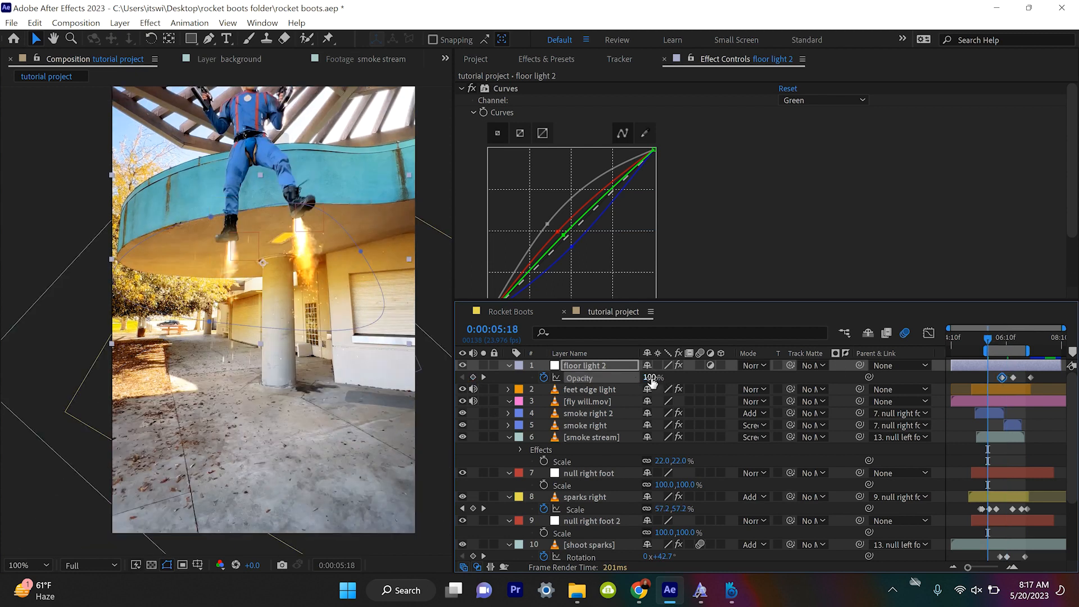
{"action": "key", "text": "ctrl+shift+h"}
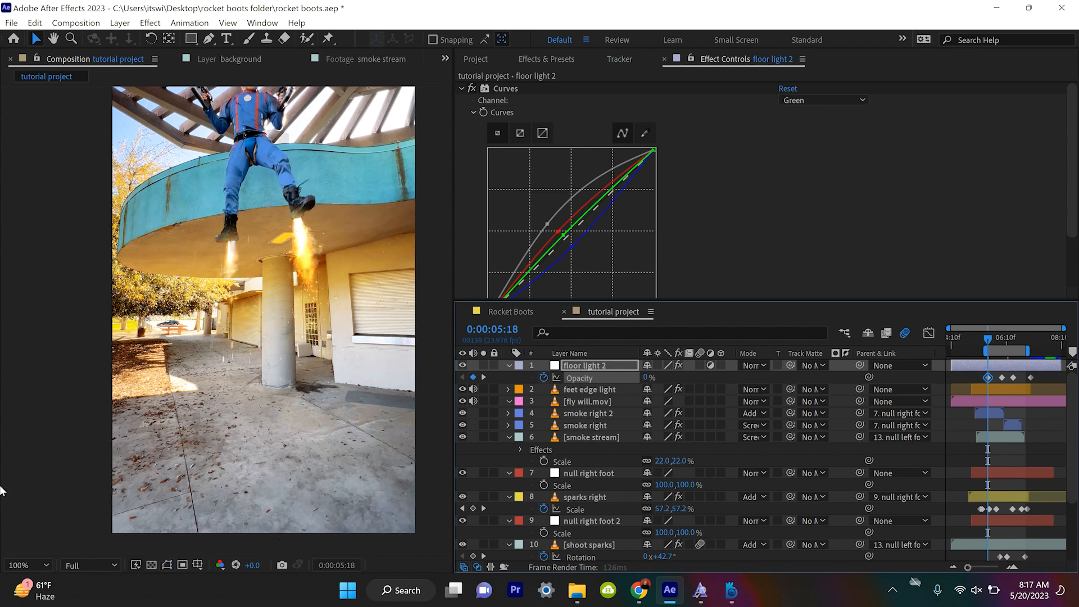
{"action": "key", "text": "space"}
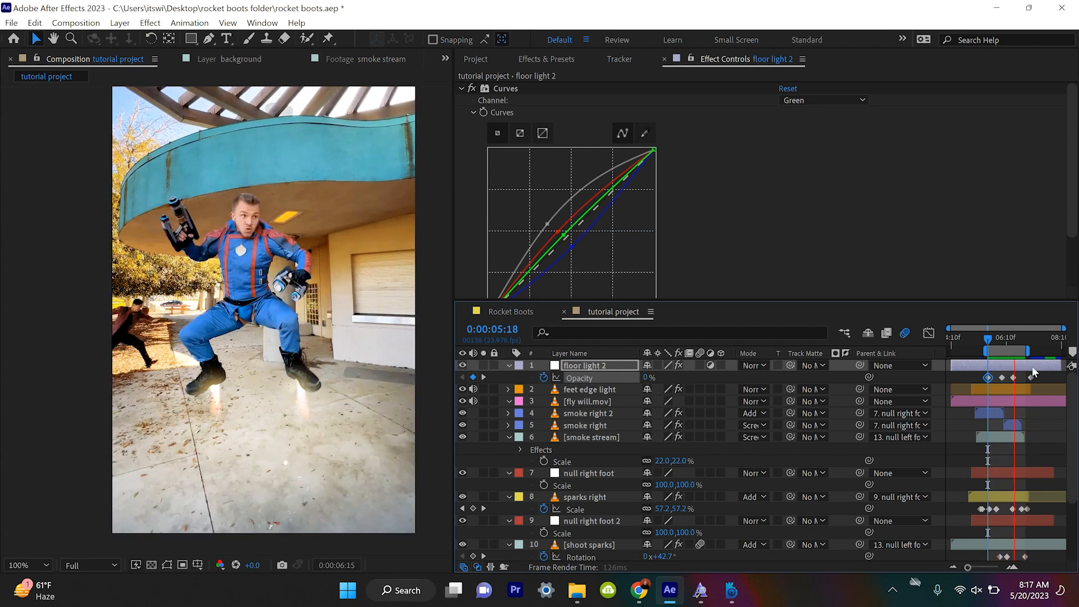
Preview the flight from around 0:00:05:15 to check how the boots' light falls on the scene
{"action": "double_click", "coordinate": [1006, 350]}
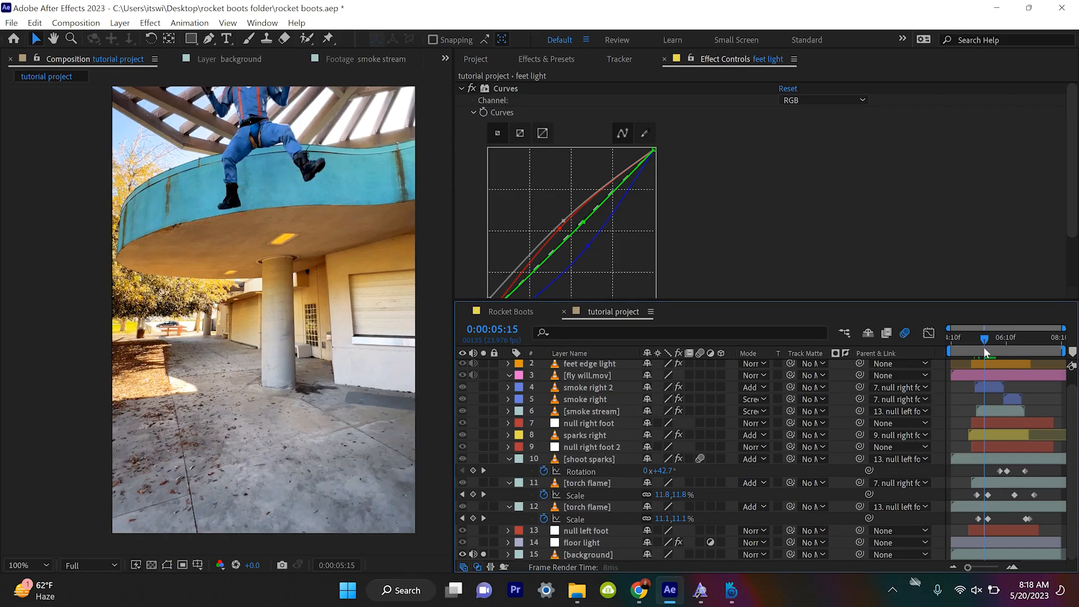
{"action": "left_click", "coordinate": [984, 346]}
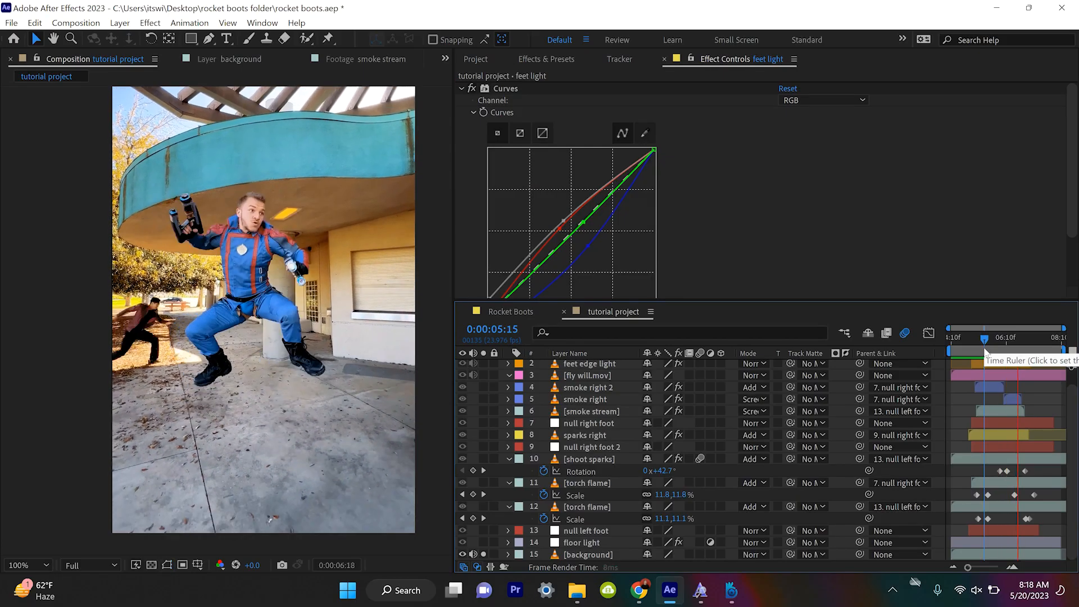
{"action": "left_click", "coordinate": [986, 348]}
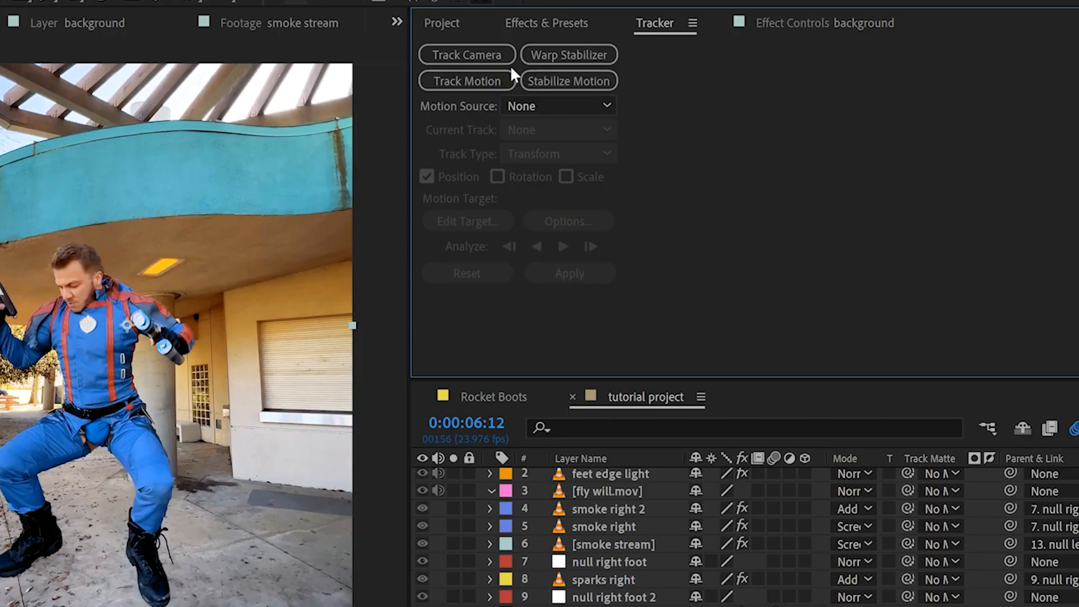
Run the 3D Camera Tracker on the background, and at 0:00:07:07 create a solid and camera on the floor by the front foot
{"action": "left_click", "coordinate": [506, 61]}
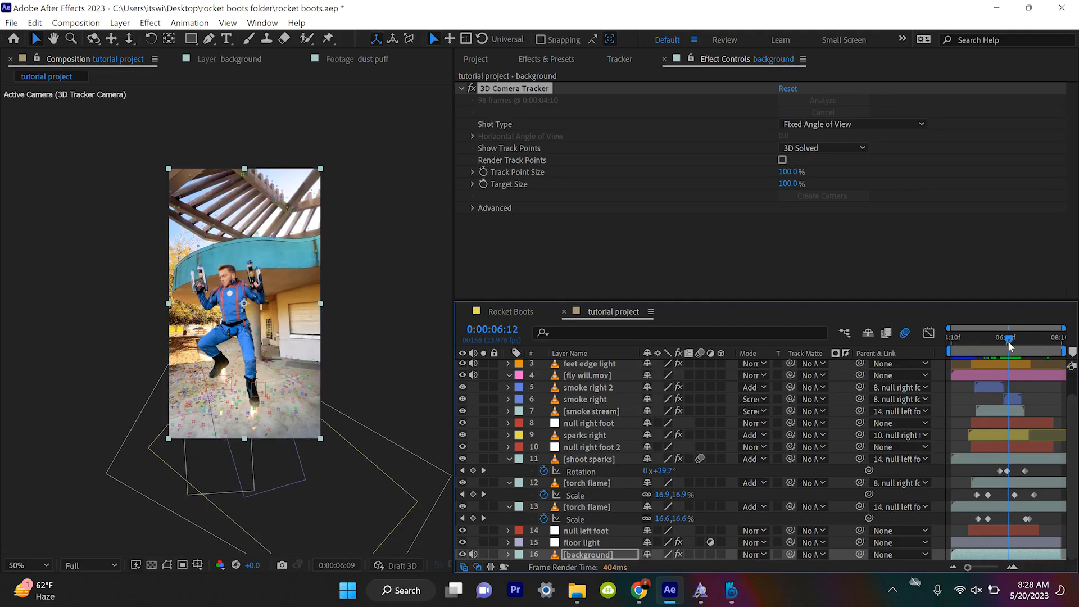
{"action": "left_click_drag", "start_coordinate": [1009, 342], "coordinate": [1031, 344]}
{"action": "key", "text": "slash"}
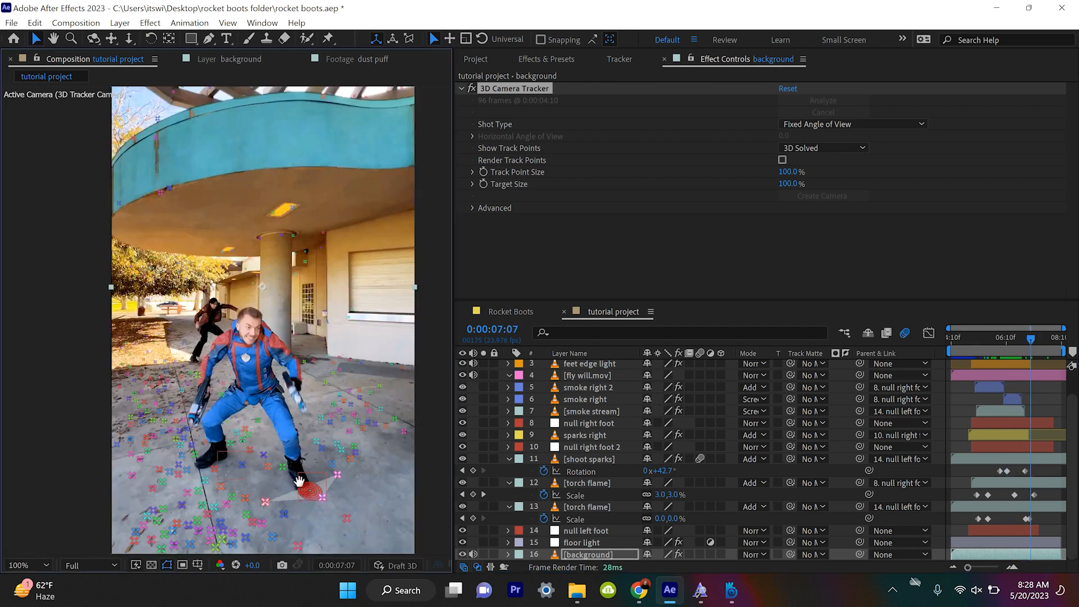
{"action": "left_click_drag", "start_coordinate": [299, 481], "coordinate": [280, 444]}
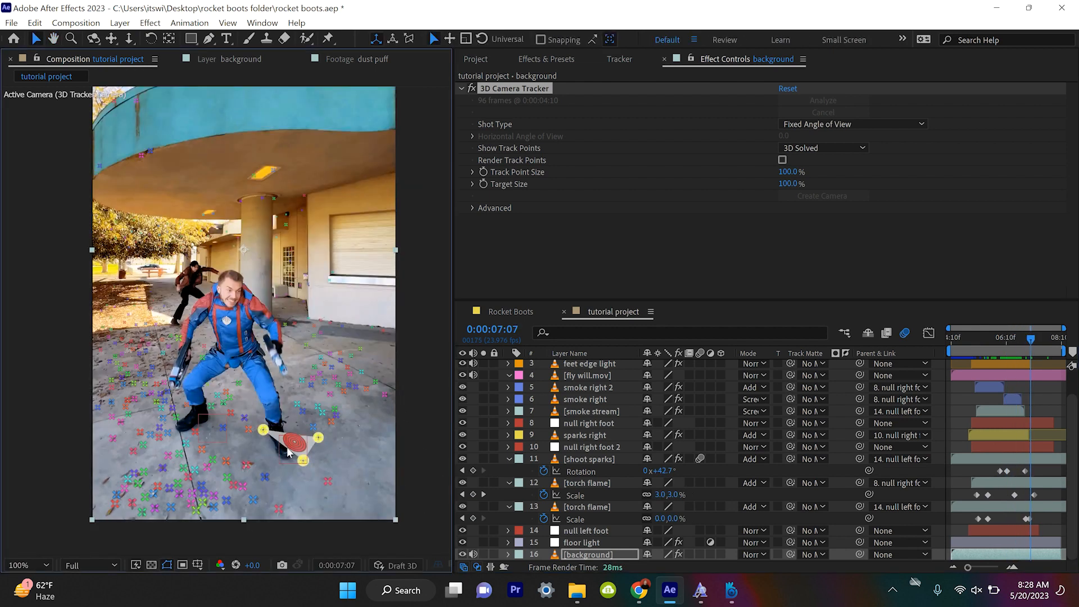
{"action": "right_click", "coordinate": [295, 448]}
{"action": "left_click", "coordinate": [352, 328]}
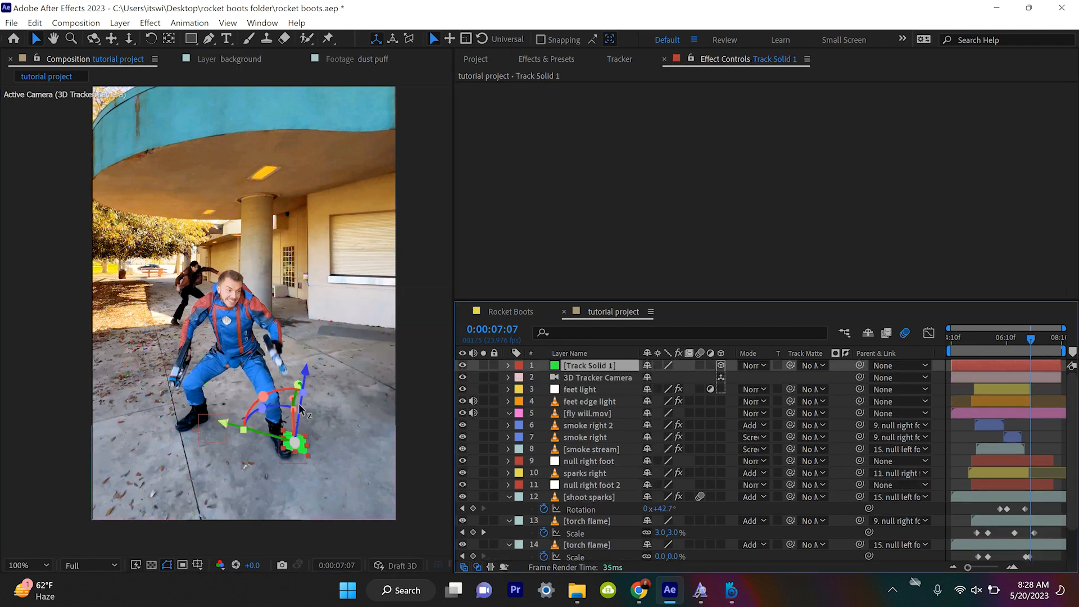
Rotate the track solid to face the viewer by the landing foot, scale it to 277%, and preview its tracking
{"action": "left_click_drag", "start_coordinate": [295, 443], "coordinate": [313, 455]}
{"action": "mouse_move", "coordinate": [270, 386]}
{"action": "left_mouse_down"}
{"action": "mouse_move", "coordinate": [250, 395]}
{"action": "mouse_move", "coordinate": [257, 401]}
{"action": "left_mouse_up"}
{"action": "key", "text": "ctrl+z"}
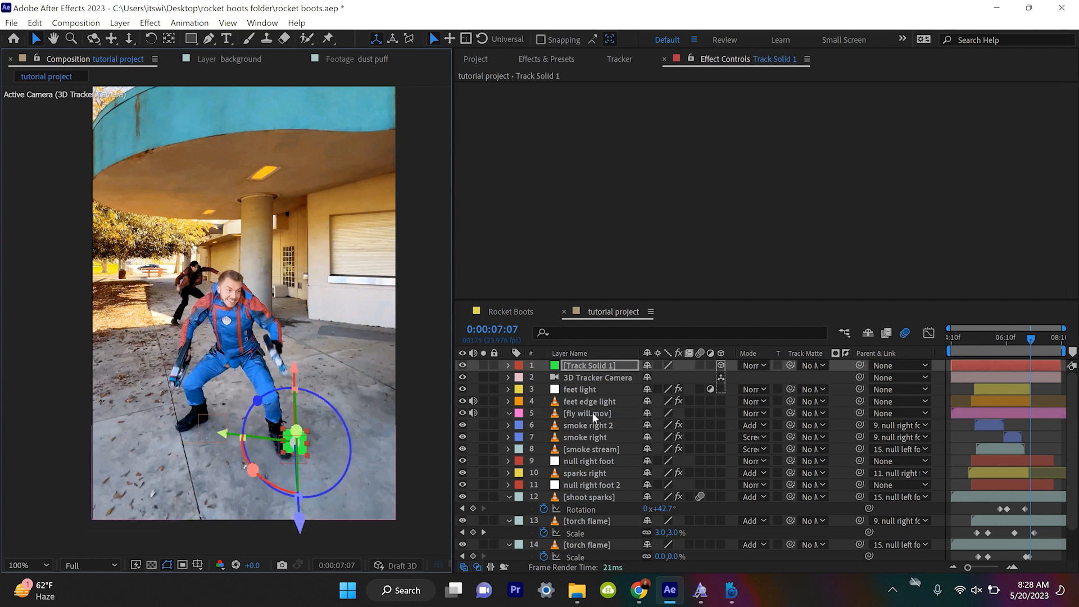
{"action": "key", "text": "s"}
{"action": "left_click_drag", "start_coordinate": [662, 378], "coordinate": [808, 400]}
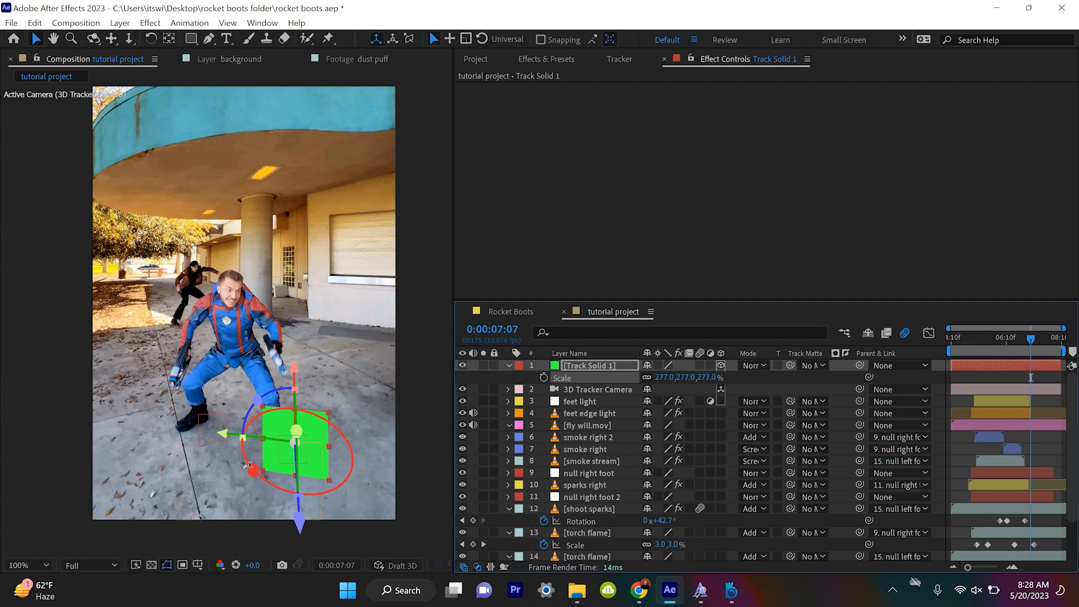
{"action": "left_click", "coordinate": [992, 340]}
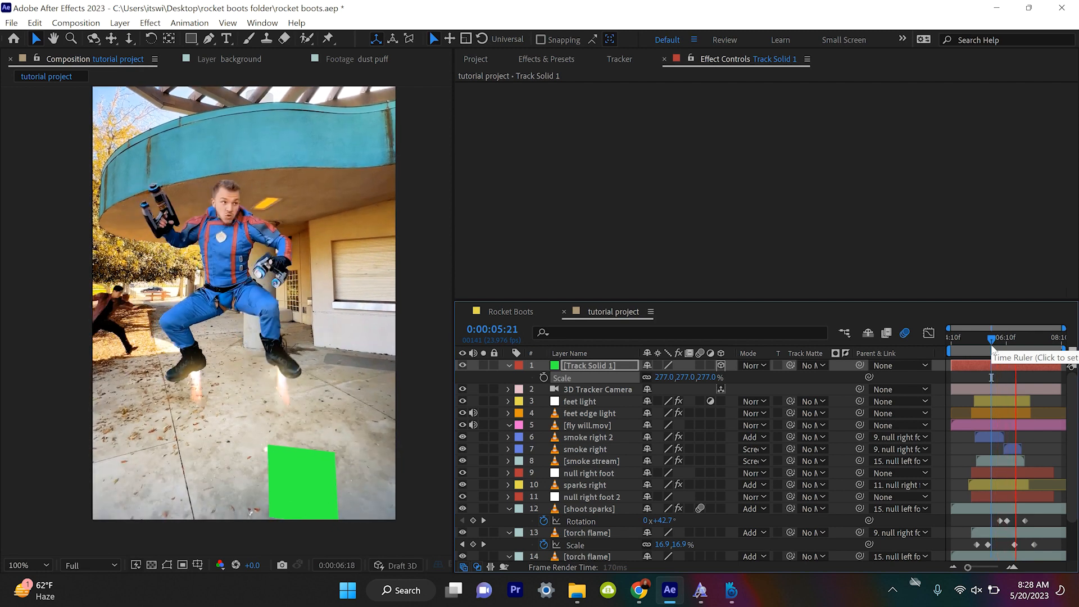
View the dust puff footage and replace the track solid with it in the tutorial project composition
{"action": "left_click", "coordinate": [473, 60]}
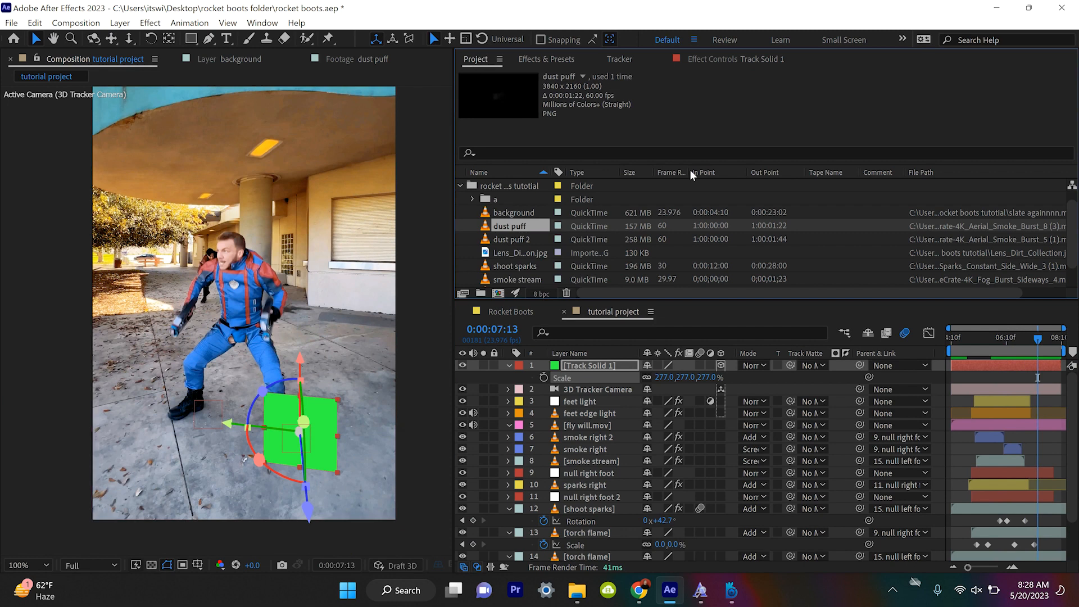
{"action": "double_click", "coordinate": [527, 228]}
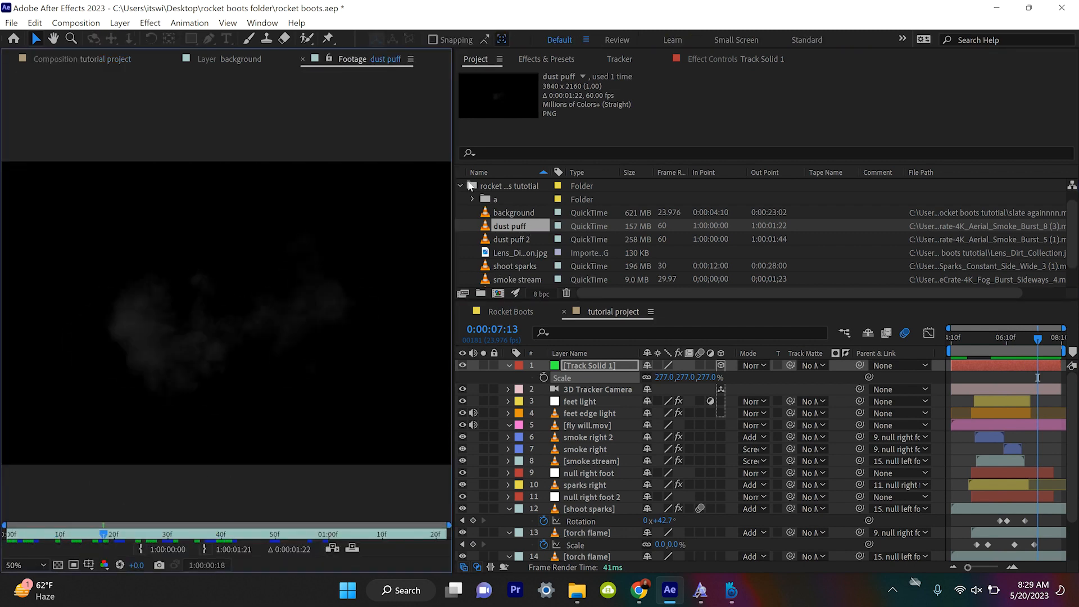
{"action": "left_click", "coordinate": [546, 59]}
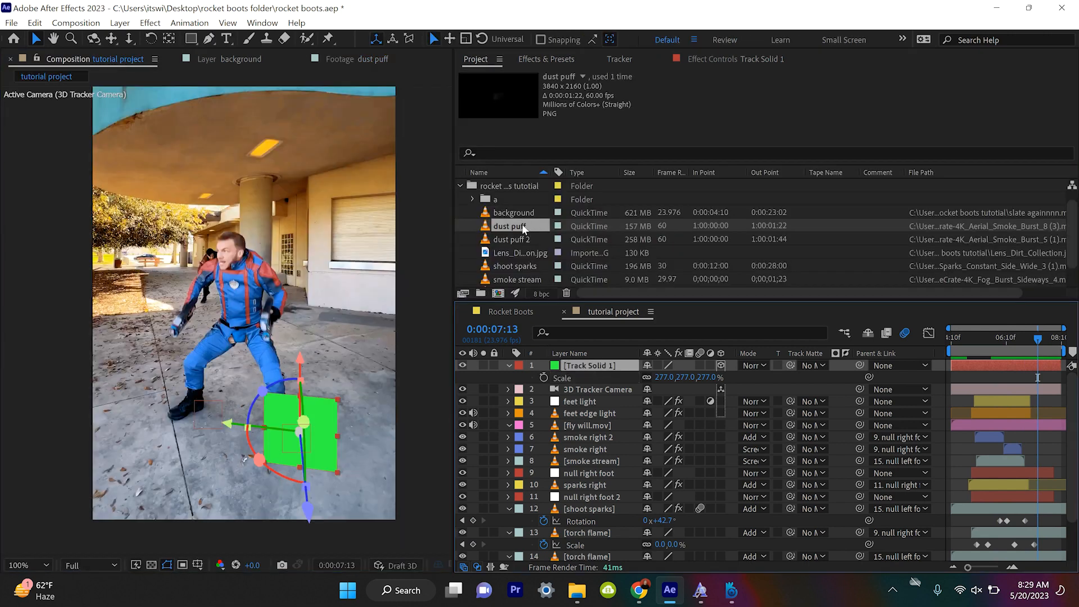
{"action": "left_click_drag", "start_coordinate": [519, 224], "coordinate": [606, 321]}
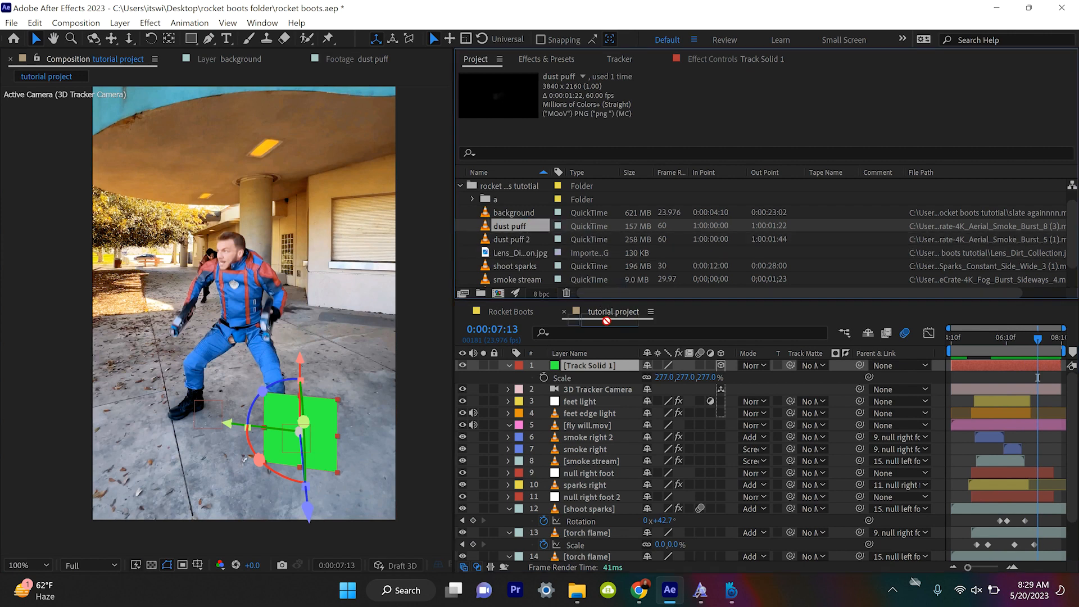
{"action": "left_click_drag", "start_coordinate": [623, 371], "coordinate": [615, 368]}
Shift the dust puff layer to begin around the landing and rotate it in 3D at the front foot
{"action": "left_click_drag", "start_coordinate": [972, 365], "coordinate": [1041, 394]}
{"action": "left_click_drag", "start_coordinate": [259, 460], "coordinate": [308, 533]}
{"action": "key", "text": "ctrl+z"}
{"action": "left_click_drag", "start_coordinate": [262, 390], "coordinate": [376, 424]}
Set the dust puff layer's blending mode to Add and its scale to 400%
{"action": "left_click", "coordinate": [747, 365]}
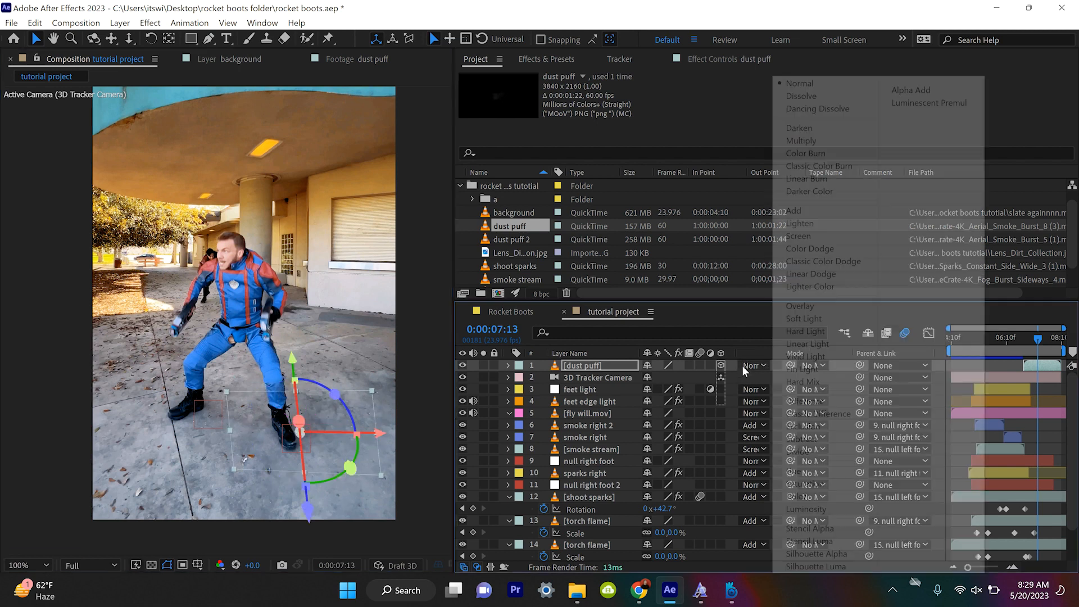
{"action": "left_click", "coordinate": [828, 212]}
{"action": "key", "text": "s"}
{"action": "left_click_drag", "start_coordinate": [665, 382], "coordinate": [765, 413]}
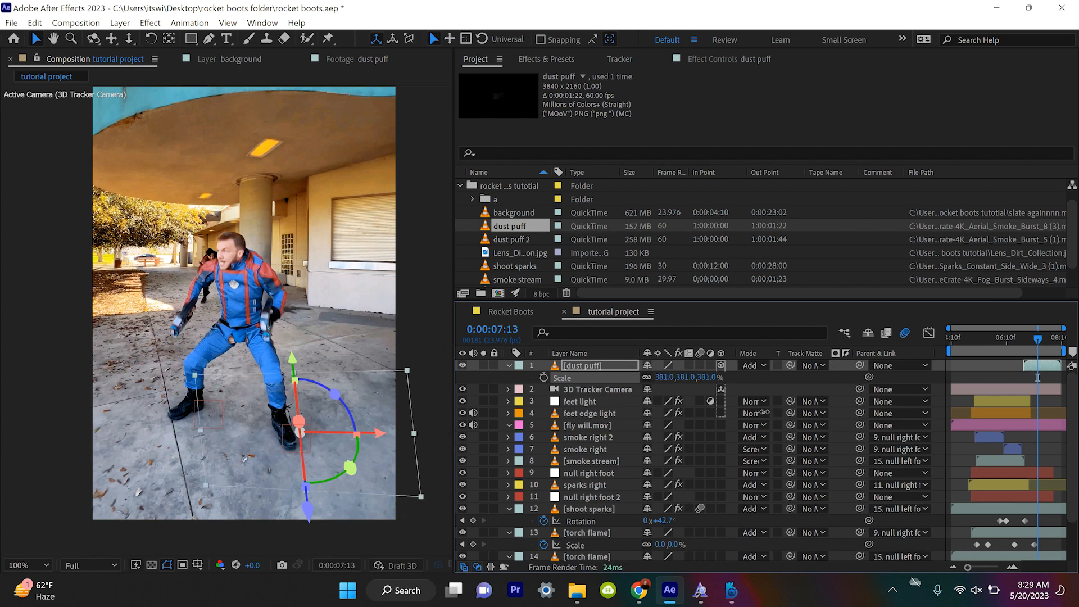
Start the dust puff slightly later to match the landing and preview it from 0:00:06:18
{"action": "left_click_drag", "start_coordinate": [1030, 369], "coordinate": [1033, 370]}
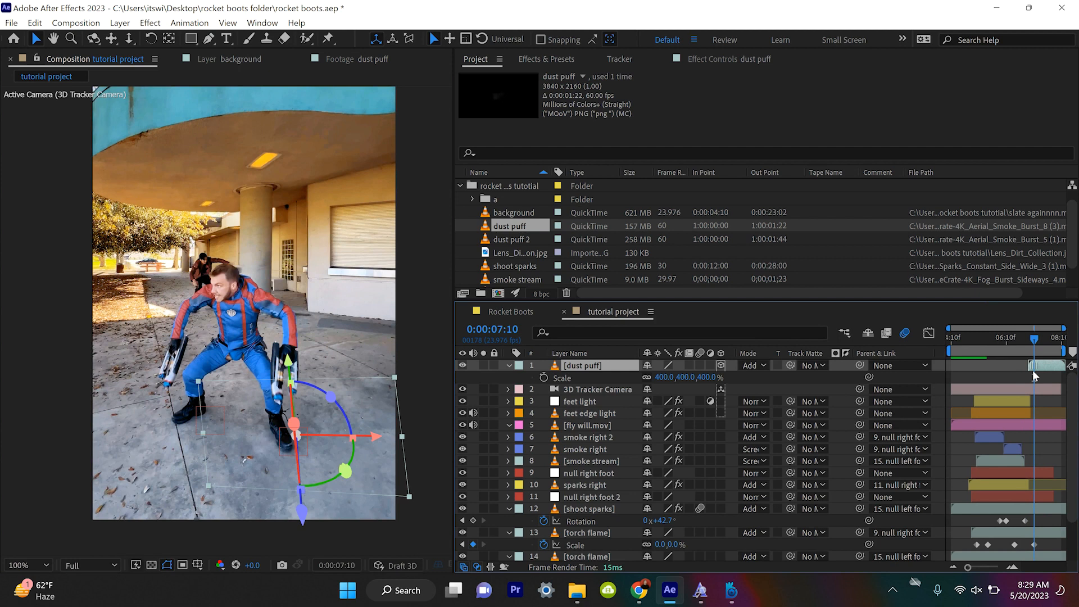
{"action": "left_click", "coordinate": [1017, 346]}
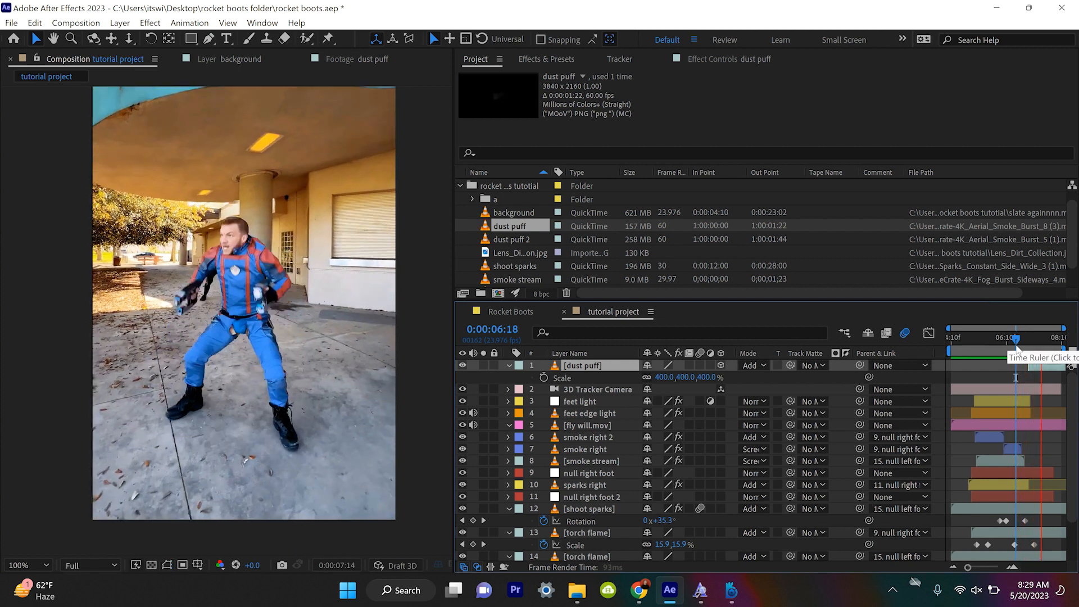
{"action": "left_click", "coordinate": [1034, 346]}
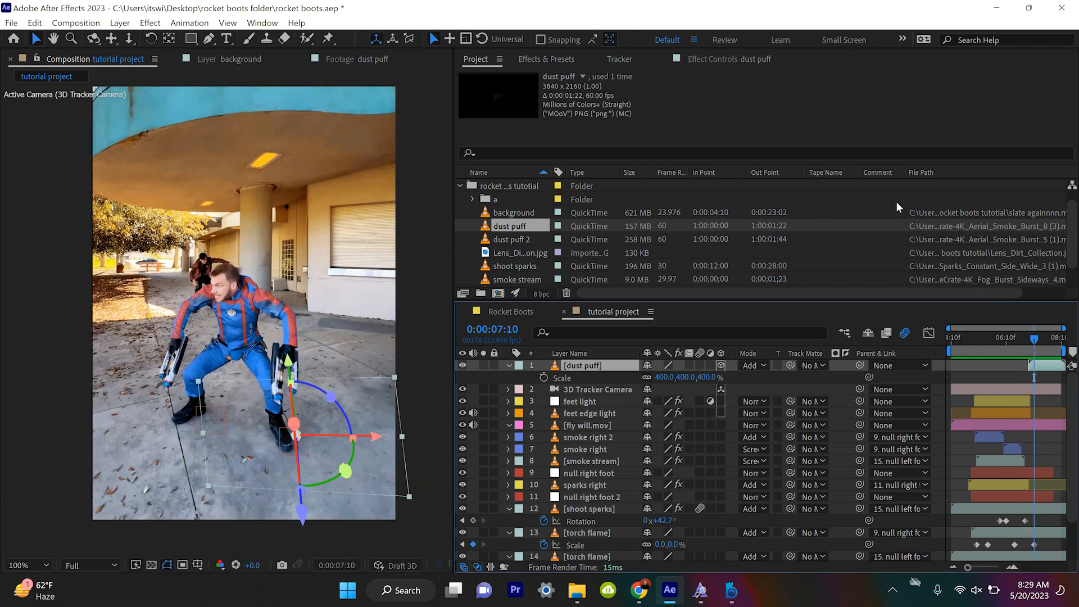
Find the Tint effect and apply it to the dust puff layer, returning to the composition view
{"action": "left_click", "coordinate": [561, 58]}
{"action": "left_click", "coordinate": [470, 75]}
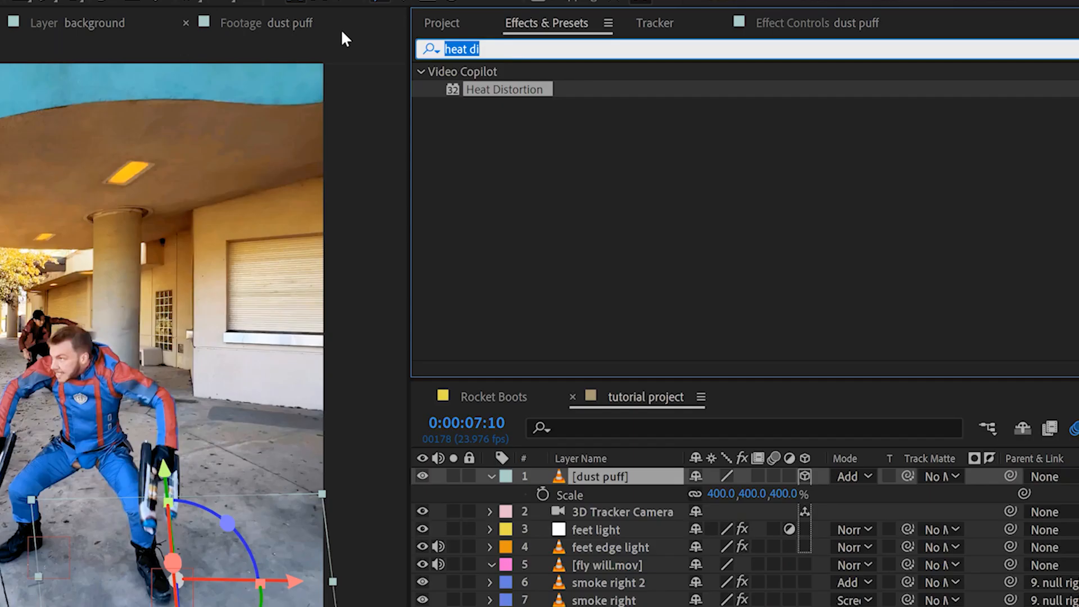
{"action": "left_click", "coordinate": [341, 28]}
{"action": "left_click", "coordinate": [461, 48]}
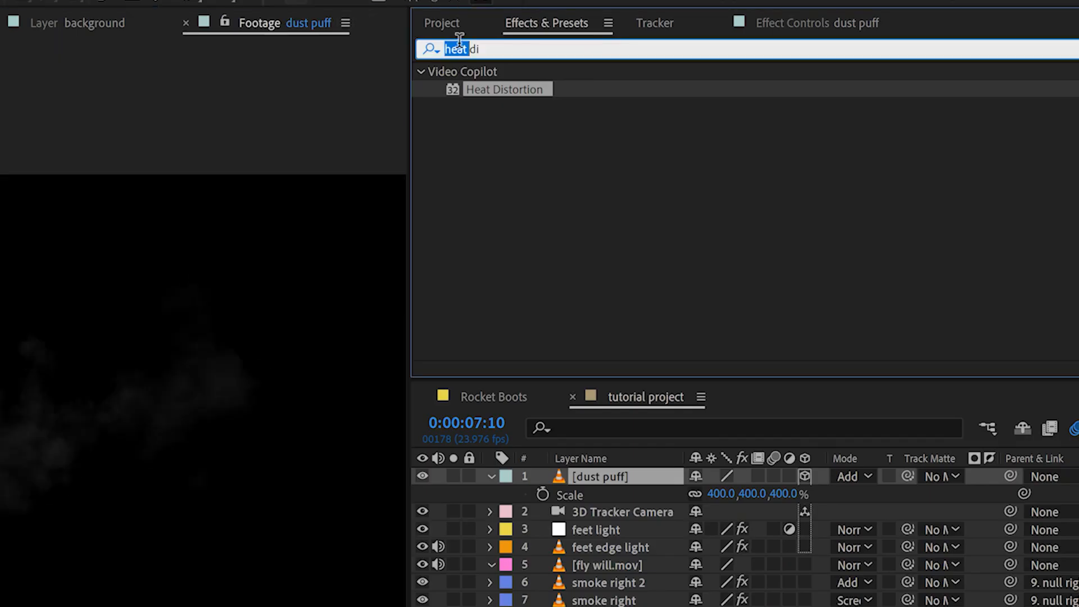
{"action": "type", "text": "tint"}
{"action": "left_click_drag", "start_coordinate": [495, 142], "coordinate": [627, 477]}
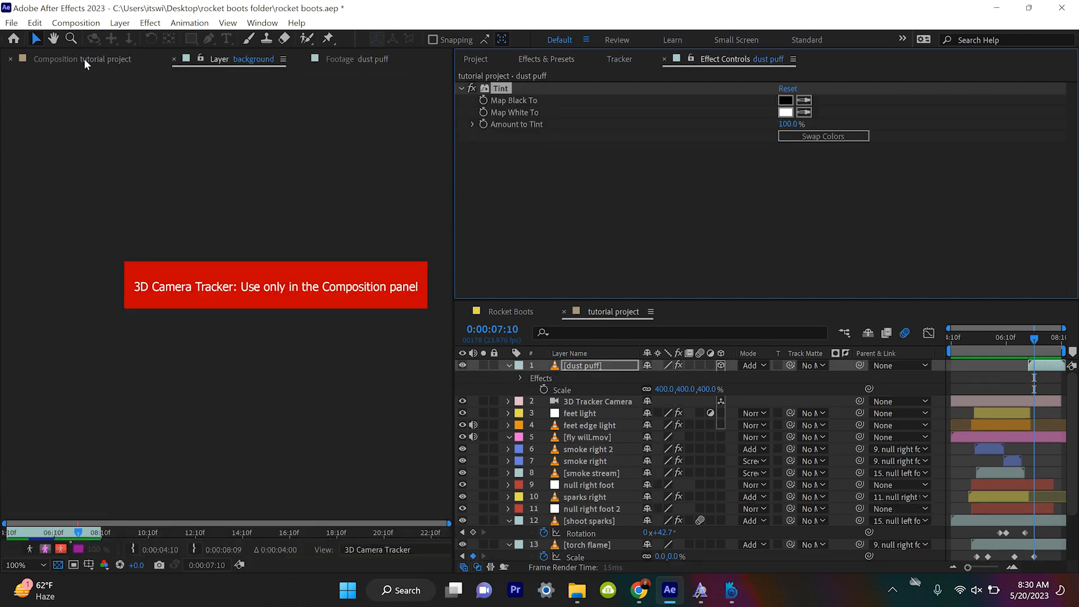
{"action": "left_click", "coordinate": [85, 59]}
Set the dust puff Tint's Map White To color to a light warm orange
{"action": "scroll", "coordinate": [235, 349], "scroll_direction": "up", "scroll_amount": 6}
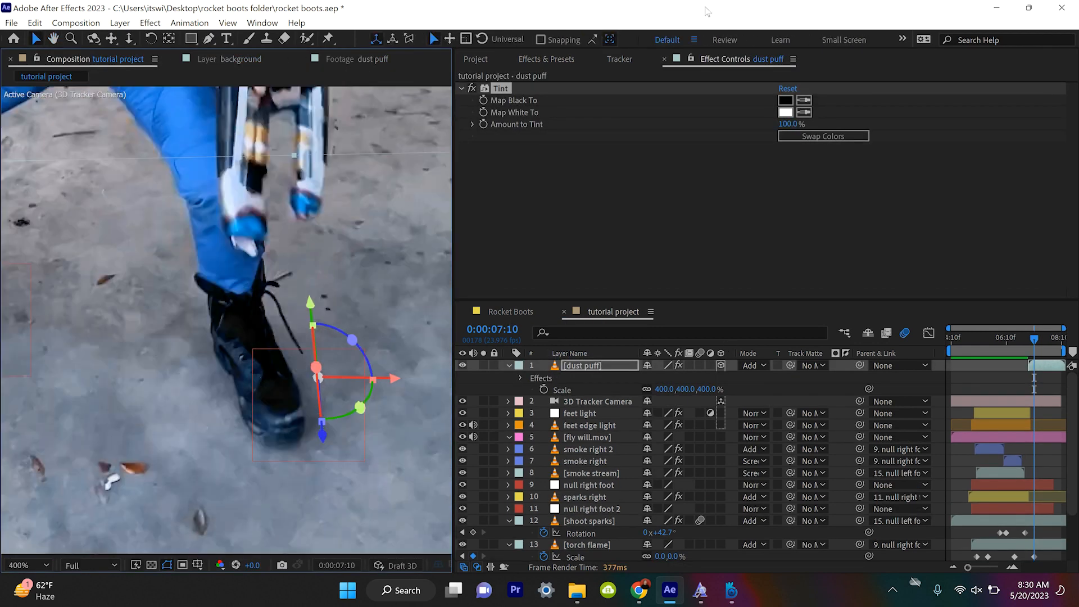
{"action": "left_click", "coordinate": [785, 113]}
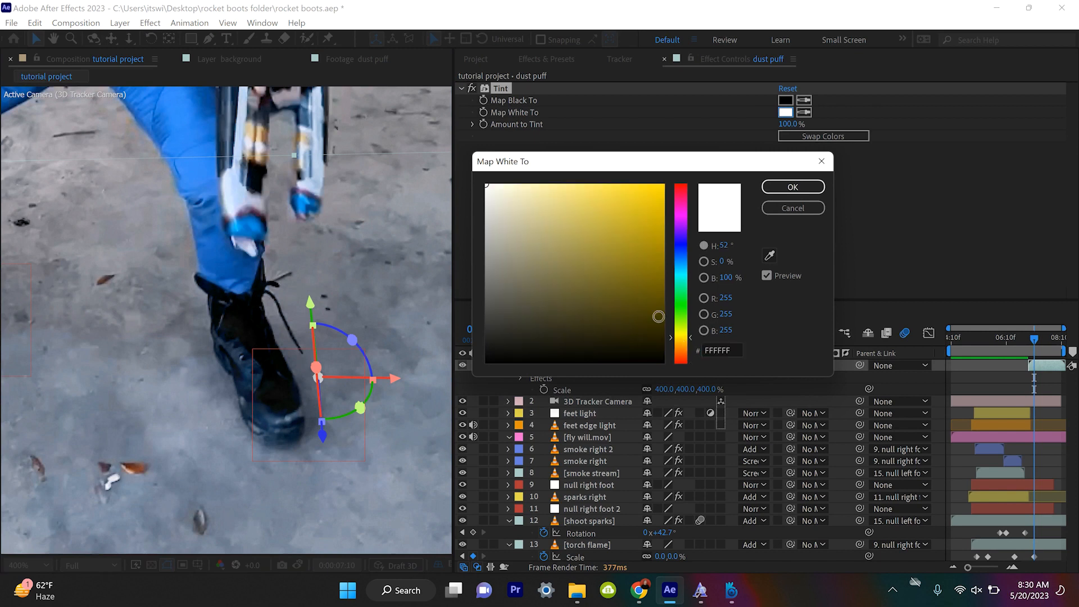
{"action": "mouse_move", "coordinate": [593, 202]}
{"action": "left_mouse_down"}
{"action": "mouse_move", "coordinate": [570, 169]}
{"action": "mouse_move", "coordinate": [546, 169]}
{"action": "left_mouse_up"}
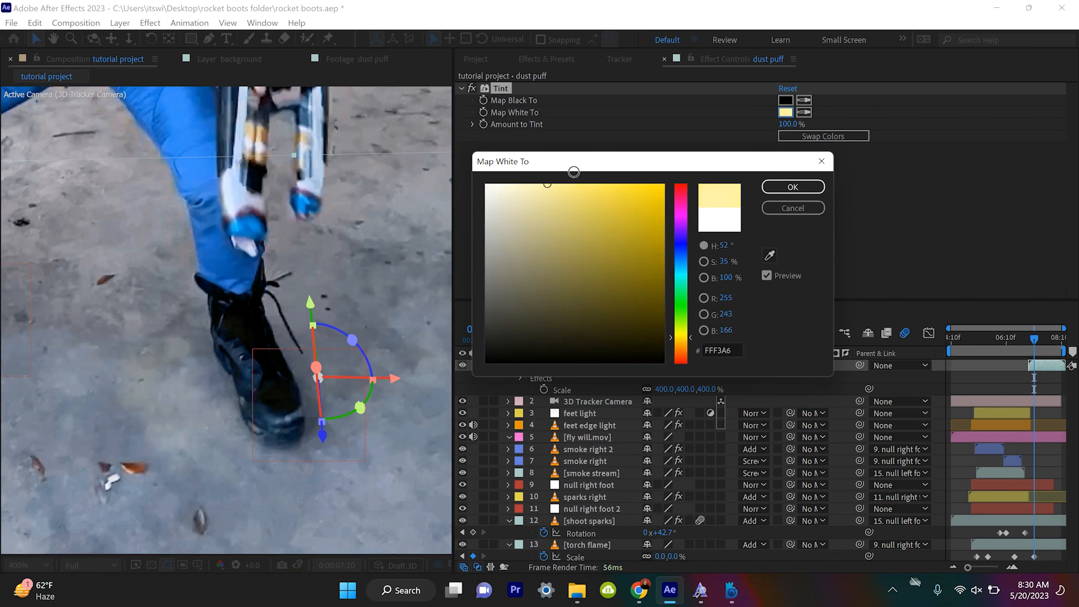
{"action": "left_click", "coordinate": [684, 343]}
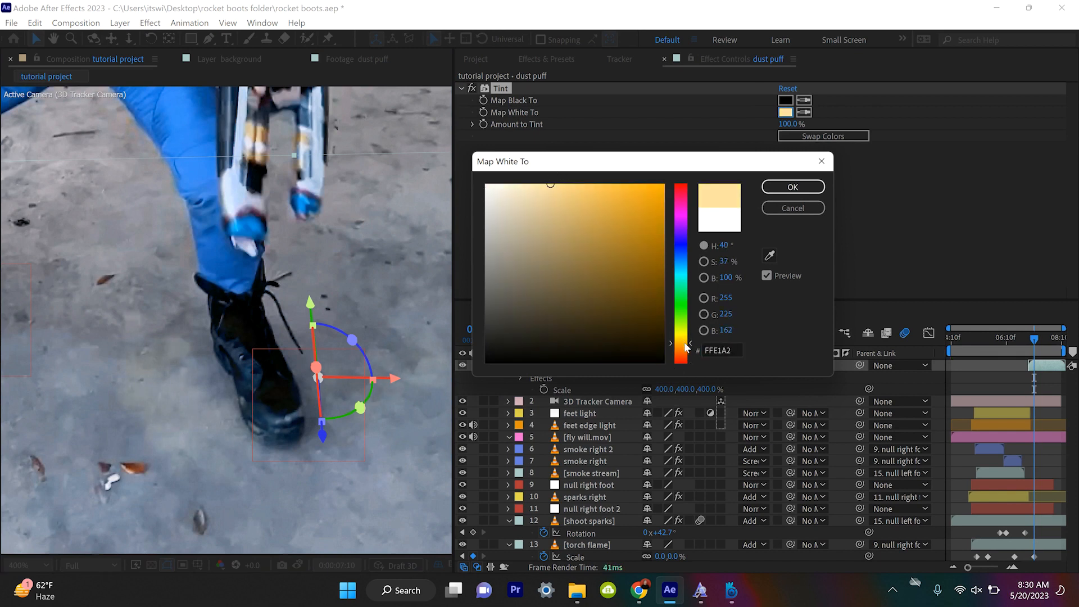
{"action": "left_click", "coordinate": [584, 186]}
{"action": "left_click", "coordinate": [803, 187]}
{"action": "scroll", "coordinate": [253, 299], "scroll_direction": "down", "scroll_amount": 1}
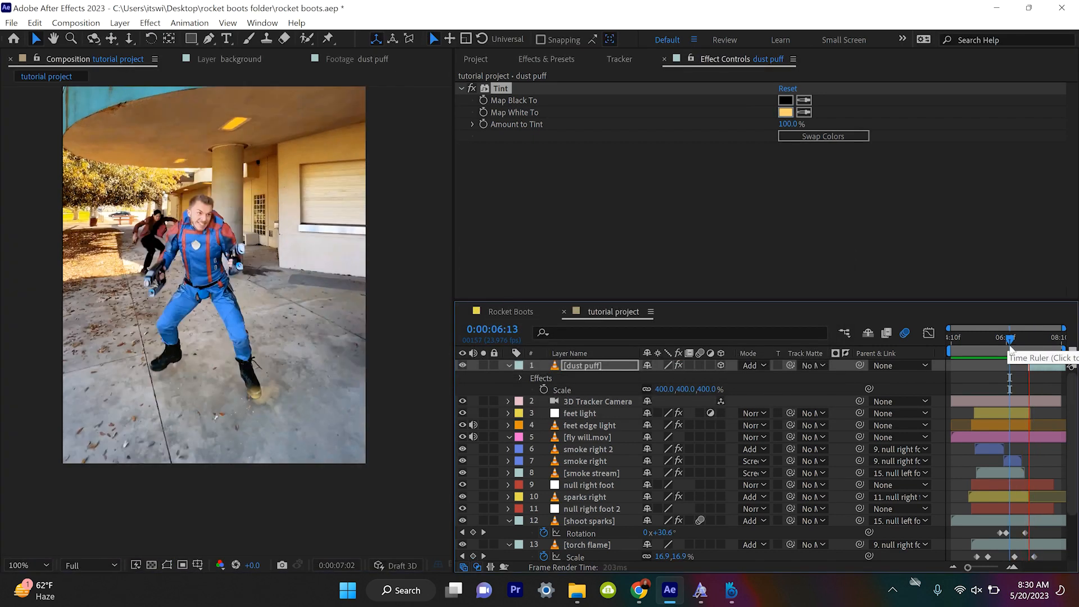
Preview the tinted dust, duplicate the dust puff layer, and move the copy to the other foot
{"action": "left_click_drag", "start_coordinate": [1012, 342], "coordinate": [1031, 375]}
{"action": "key", "text": "ctrl+d"}
{"action": "left_click_drag", "start_coordinate": [323, 439], "coordinate": [226, 416]}
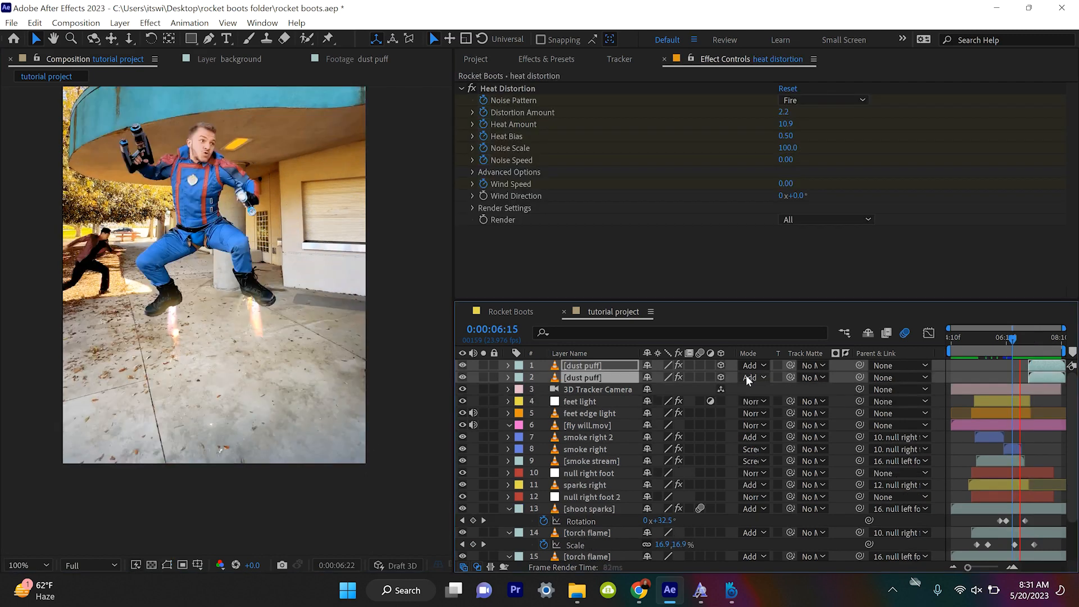
Set both dust puff layers' blending mode to Screen and preview the composition
{"action": "left_click", "coordinate": [747, 379]}
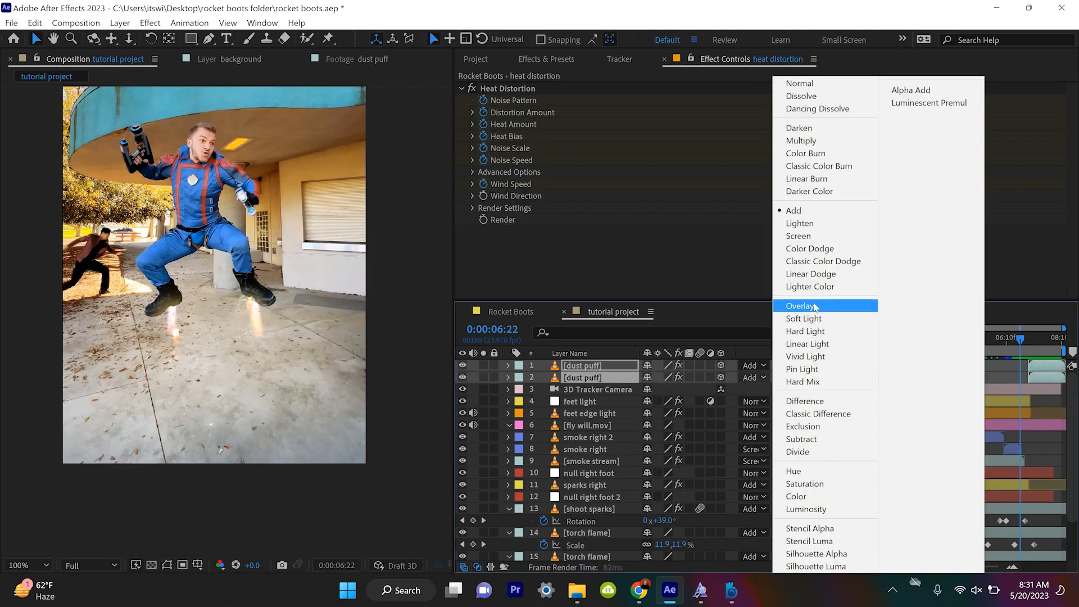
{"action": "left_click", "coordinate": [809, 235]}
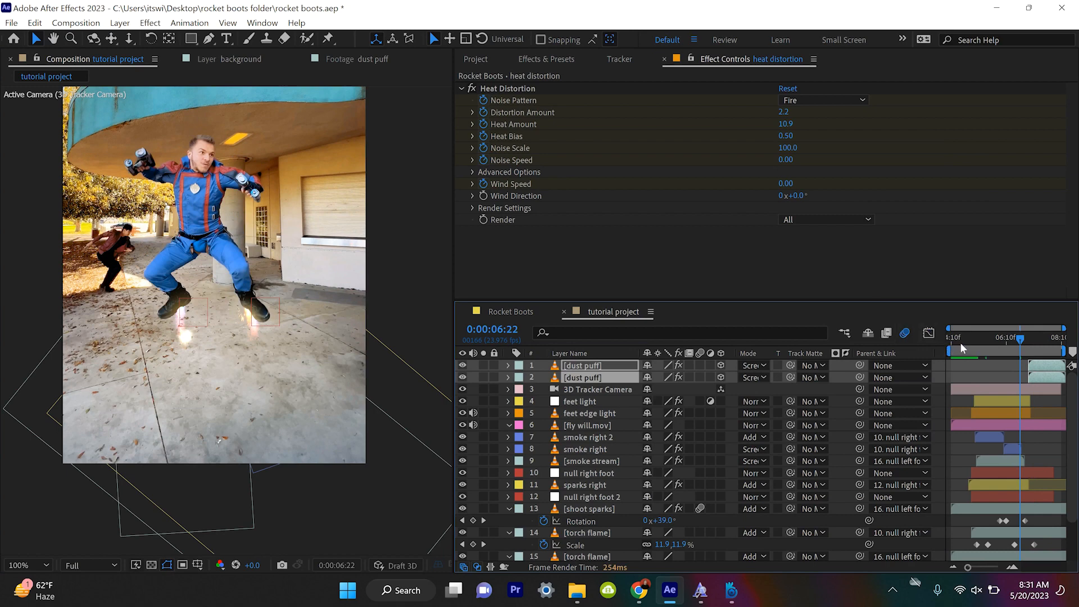
{"action": "key", "text": "space"}
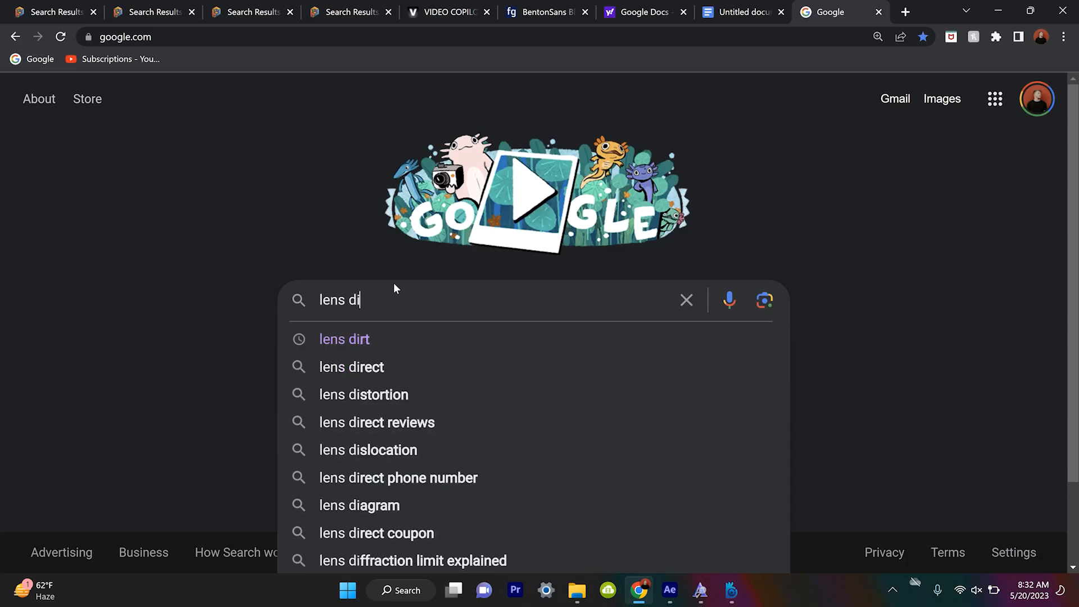
Switch to the browser, search Google Images for "lens dirt", and open the ActionVFX lens dirt overlay image to save it
{"action": "type", "text": "rt"}
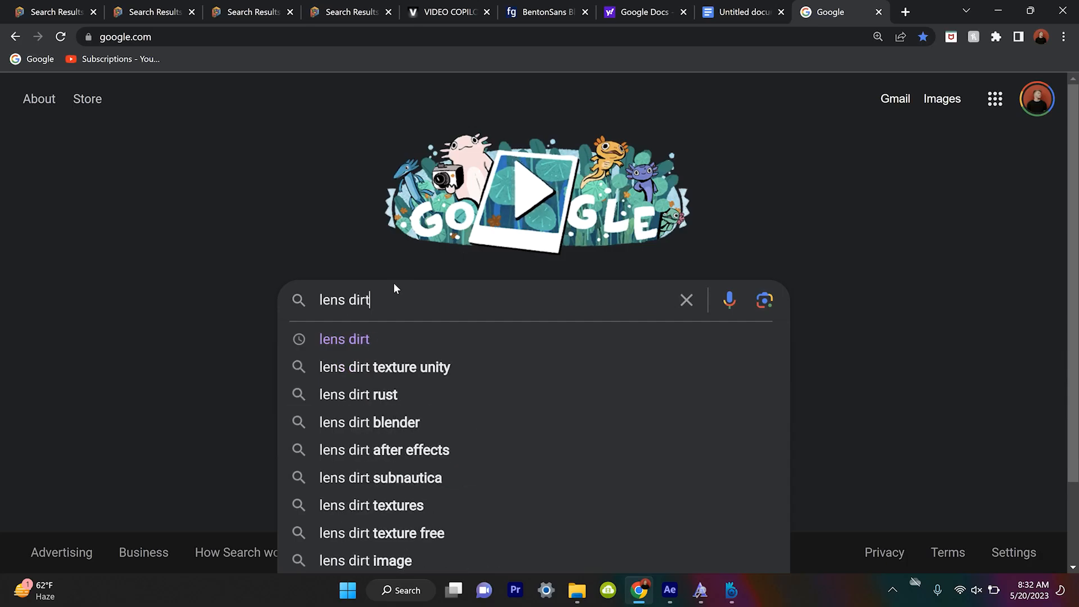
{"action": "key", "text": "Return"}
{"action": "left_click", "coordinate": [150, 172]}
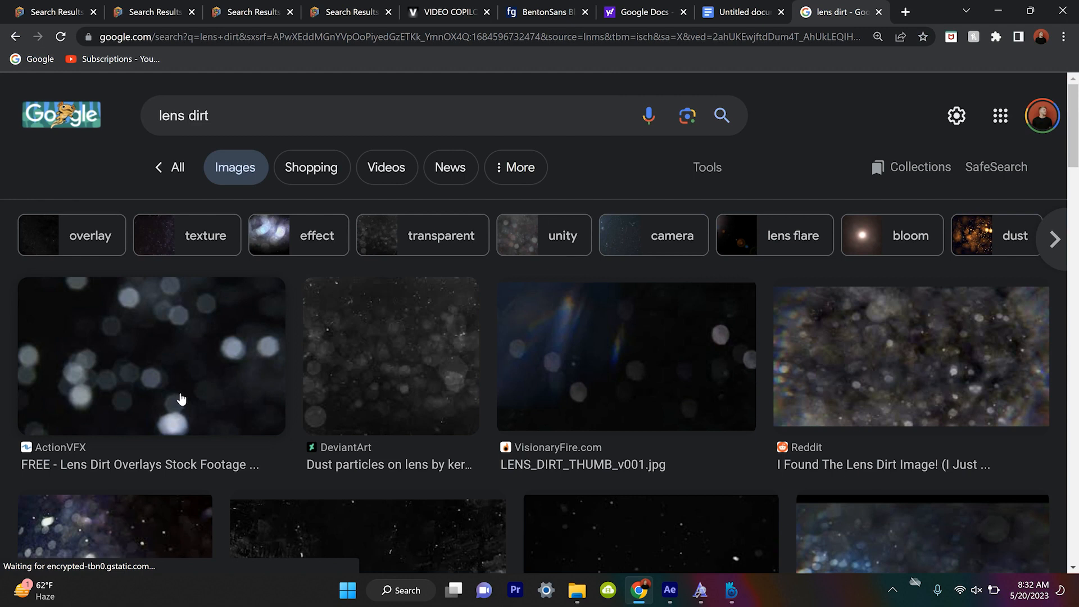
{"action": "right_click", "coordinate": [181, 400]}
{"action": "left_click", "coordinate": [169, 393]}
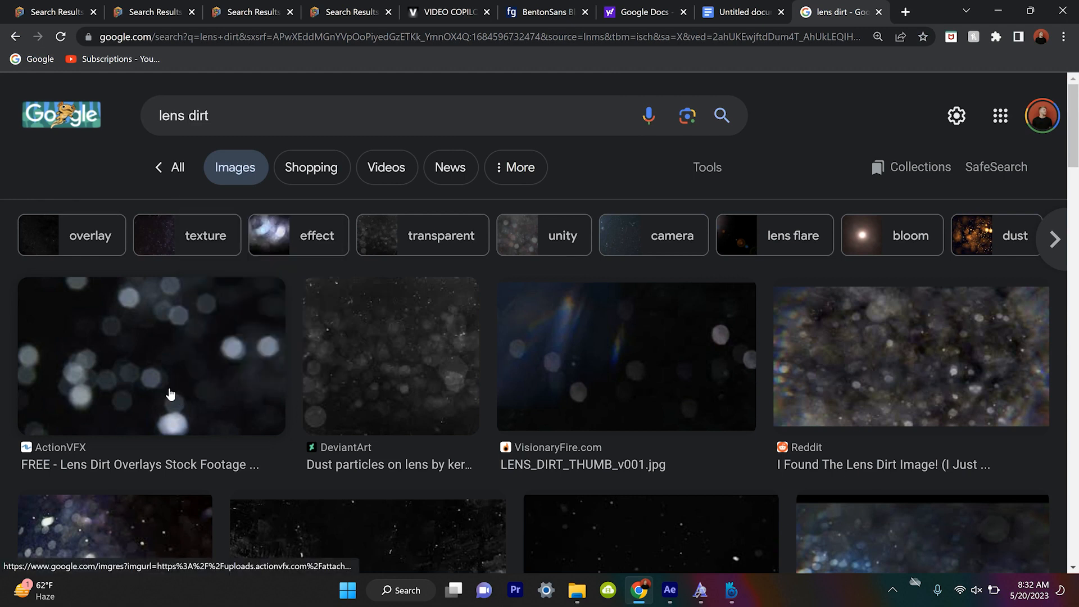
{"action": "right_click", "coordinate": [742, 358]}
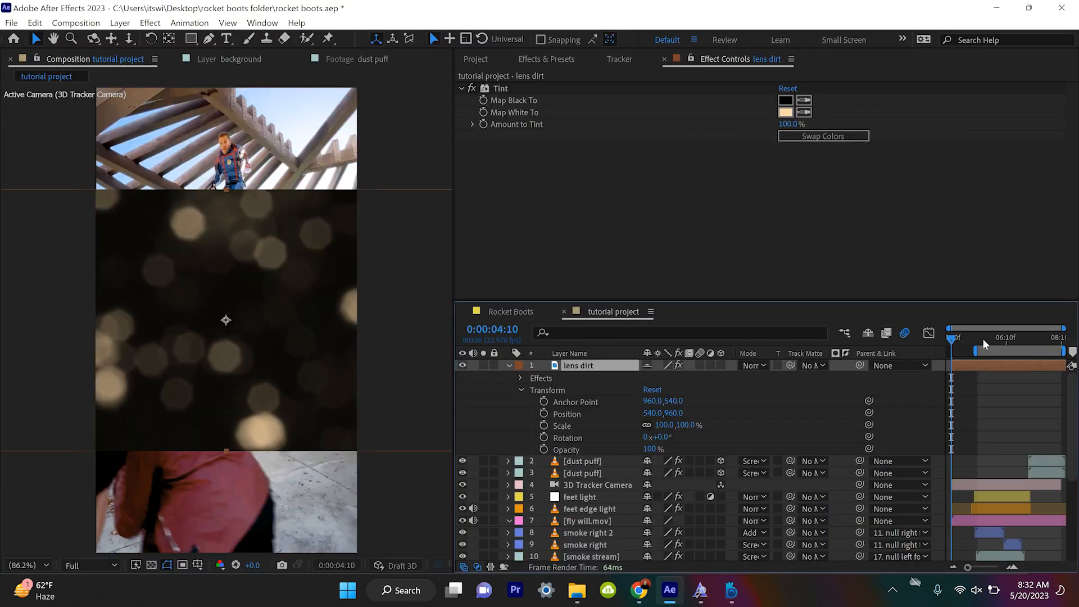
Rotate the lens dirt layer 90° so it covers the vertical frame and set its blending mode to Screen
{"action": "left_click_drag", "start_coordinate": [982, 339], "coordinate": [996, 340]}
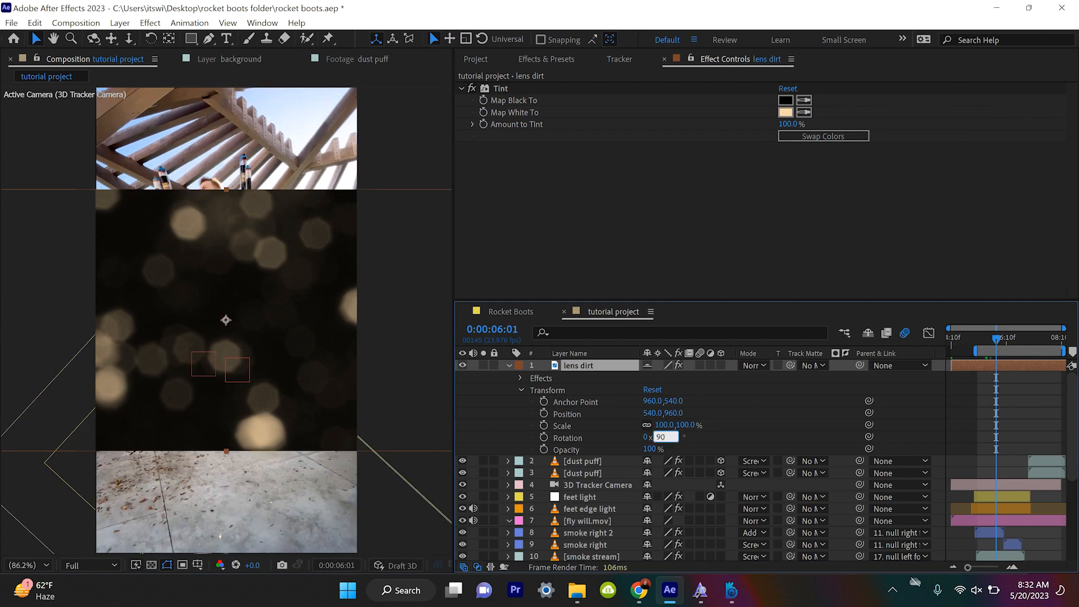
{"action": "key", "text": "Return"}
{"action": "left_click", "coordinate": [1006, 338]}
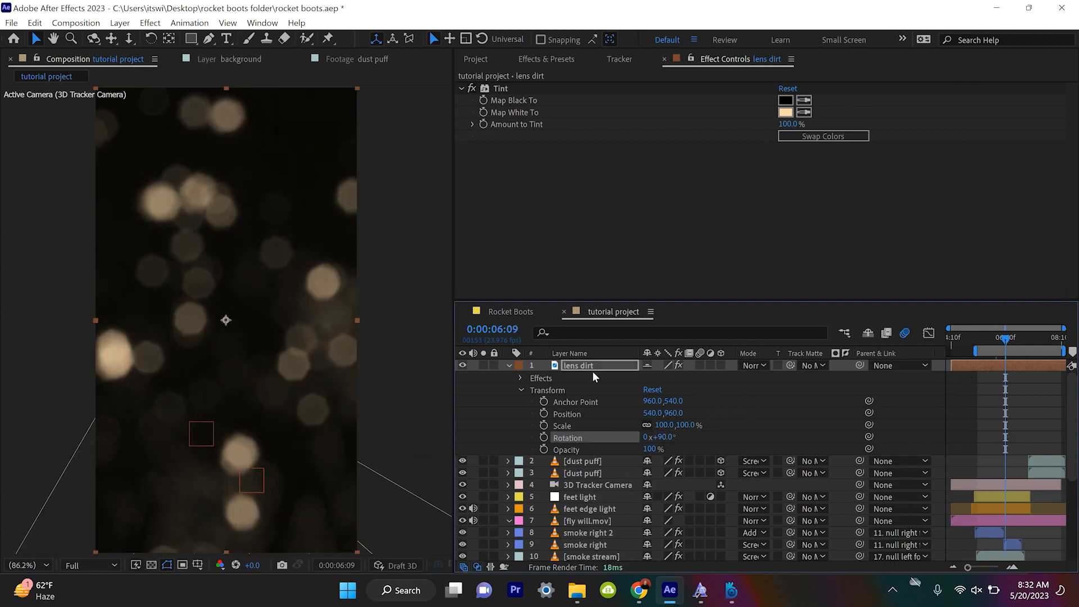
{"action": "left_click", "coordinate": [754, 366]}
{"action": "left_click", "coordinate": [799, 236]}
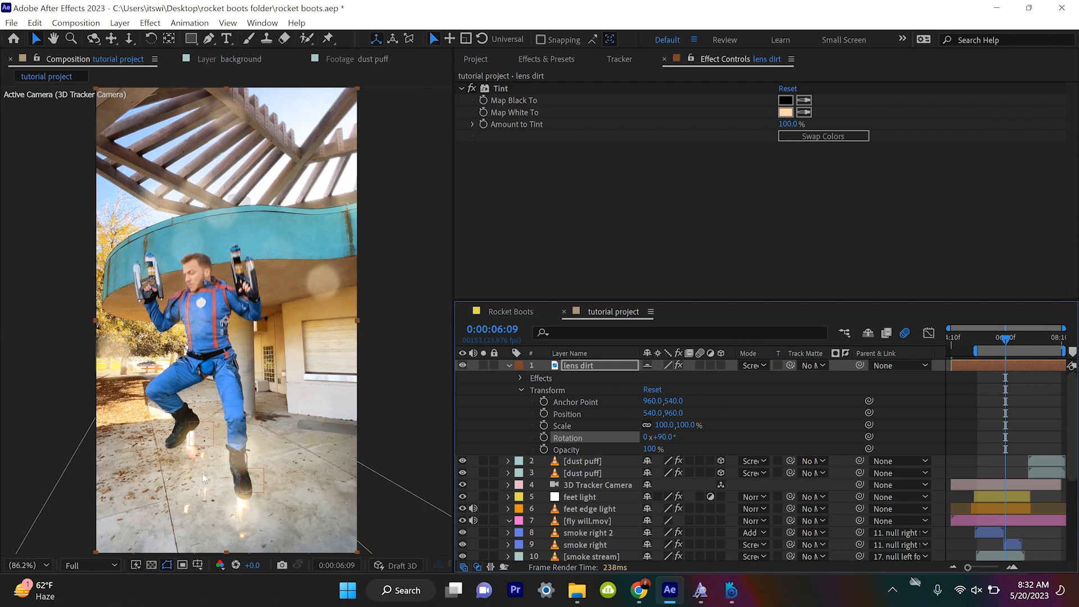
Draw a closed curved Pen mask on the lens dirt layer, enclosing the lower part of the frame and extending beyond its sides
{"action": "key", "text": "g"}
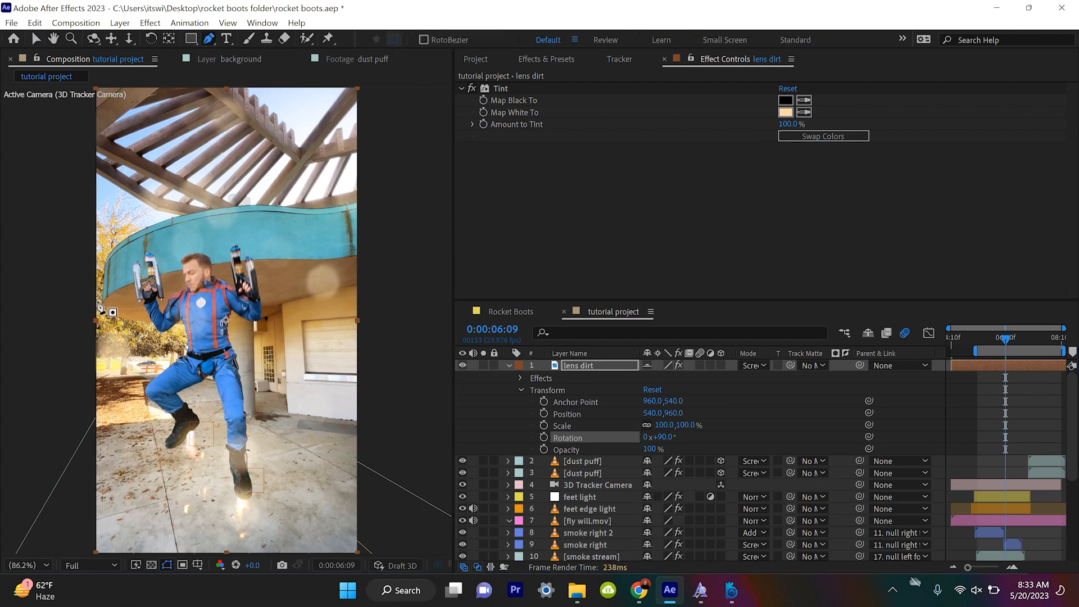
{"action": "left_click_drag", "start_coordinate": [62, 332], "coordinate": [74, 268]}
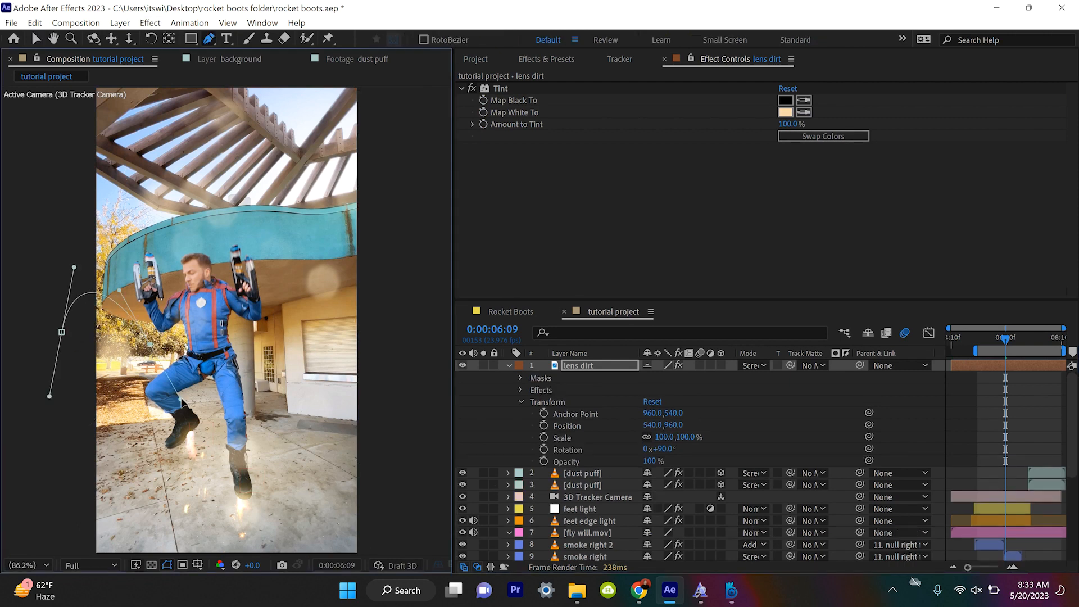
{"action": "left_click_drag", "start_coordinate": [391, 331], "coordinate": [367, 226]}
{"action": "left_click_drag", "start_coordinate": [372, 425], "coordinate": [262, 572]}
{"action": "left_click_drag", "start_coordinate": [108, 480], "coordinate": [99, 232]}
{"action": "left_click", "coordinate": [98, 229]}
Set the lens dirt mask's feather to 523 pixels and preview the softened overlay
{"action": "key", "text": "m"}
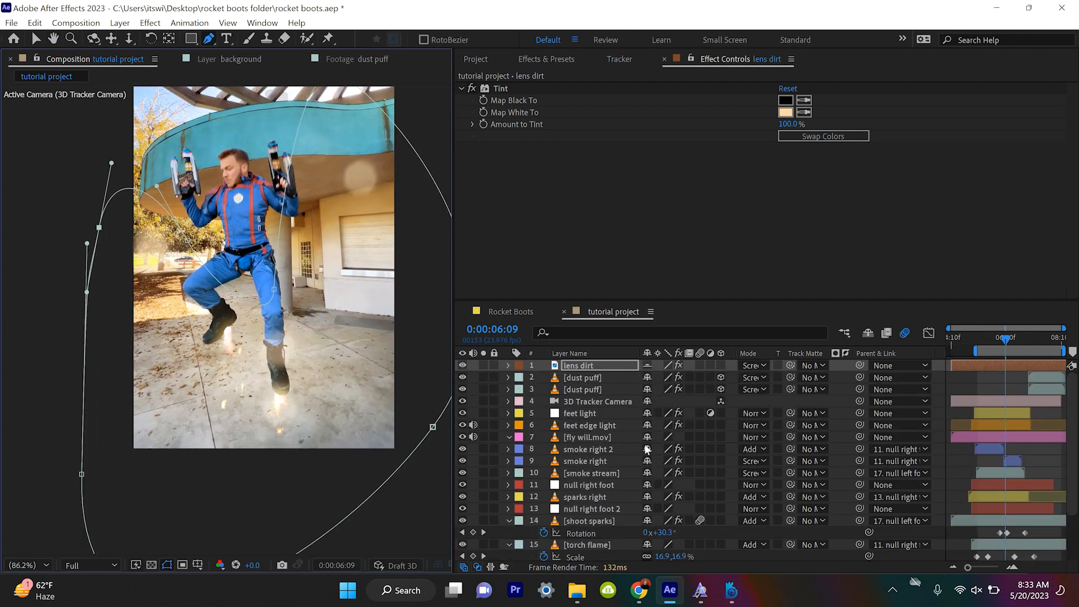
{"action": "key", "text": "m"}
{"action": "key", "text": "m"}
{"action": "left_click_drag", "start_coordinate": [655, 401], "coordinate": [810, 401]}
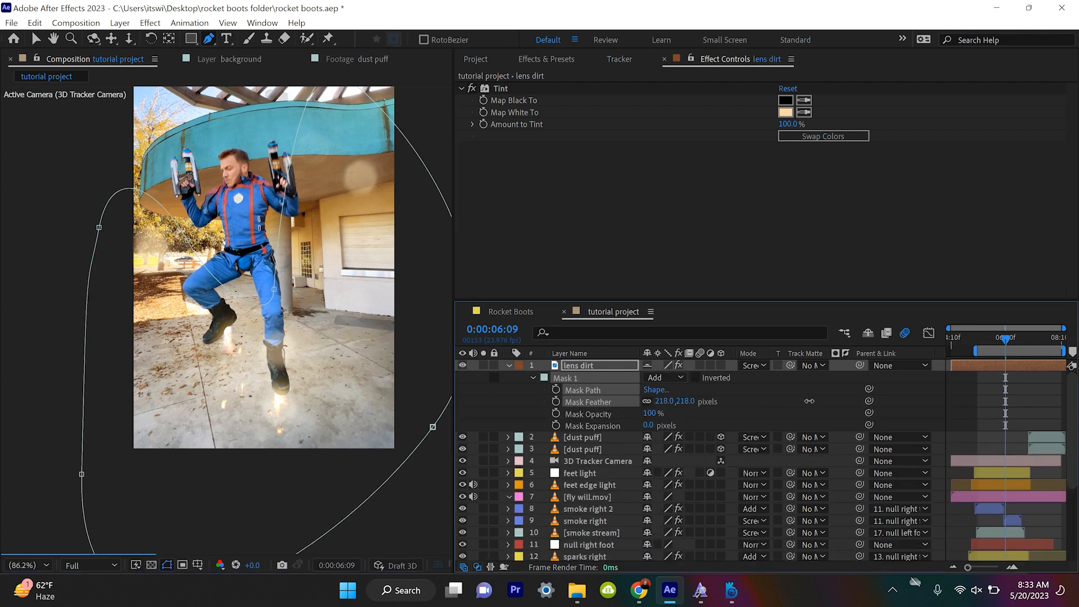
{"action": "left_click_drag", "start_coordinate": [982, 371], "coordinate": [993, 369]}
{"action": "key", "text": "space"}
Apply a second Tint effect to the lens dirt layer with Map White To set to a light warm orange
{"action": "left_click", "coordinate": [546, 59]}
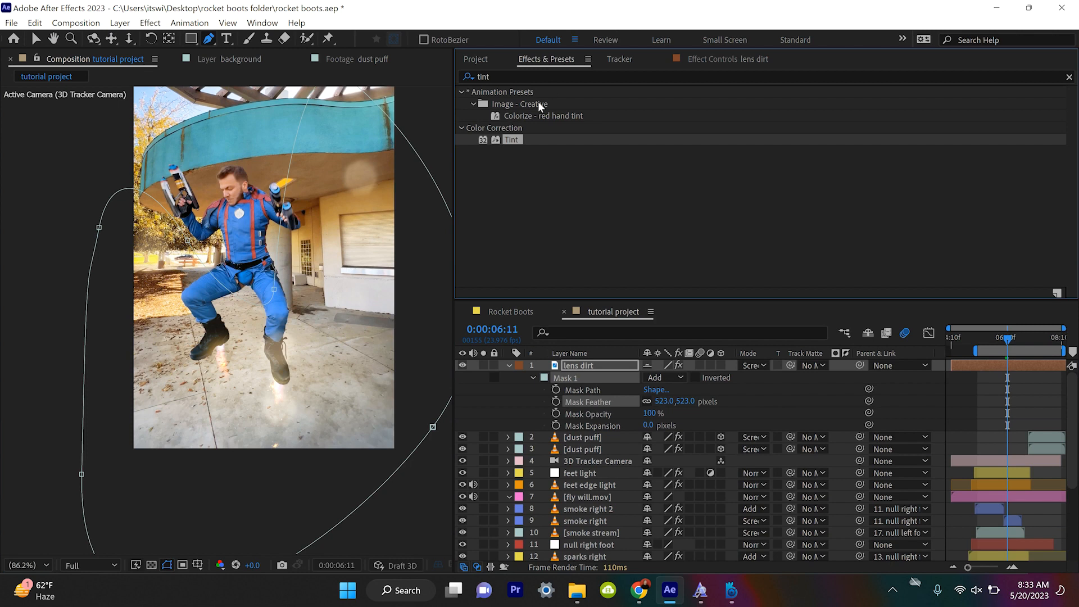
{"action": "double_click", "coordinate": [512, 140]}
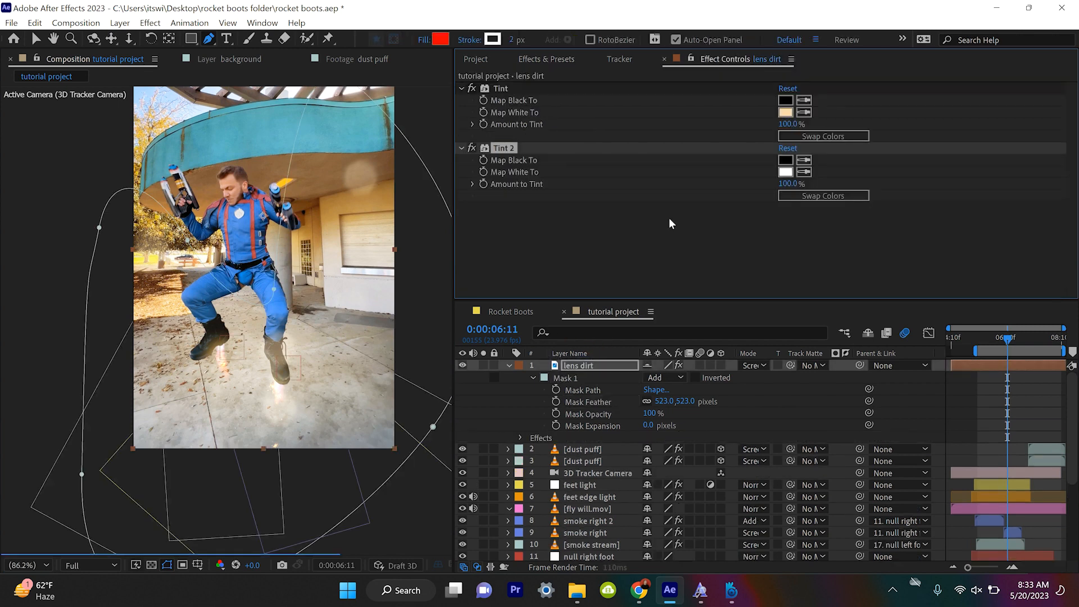
{"action": "key", "text": "v"}
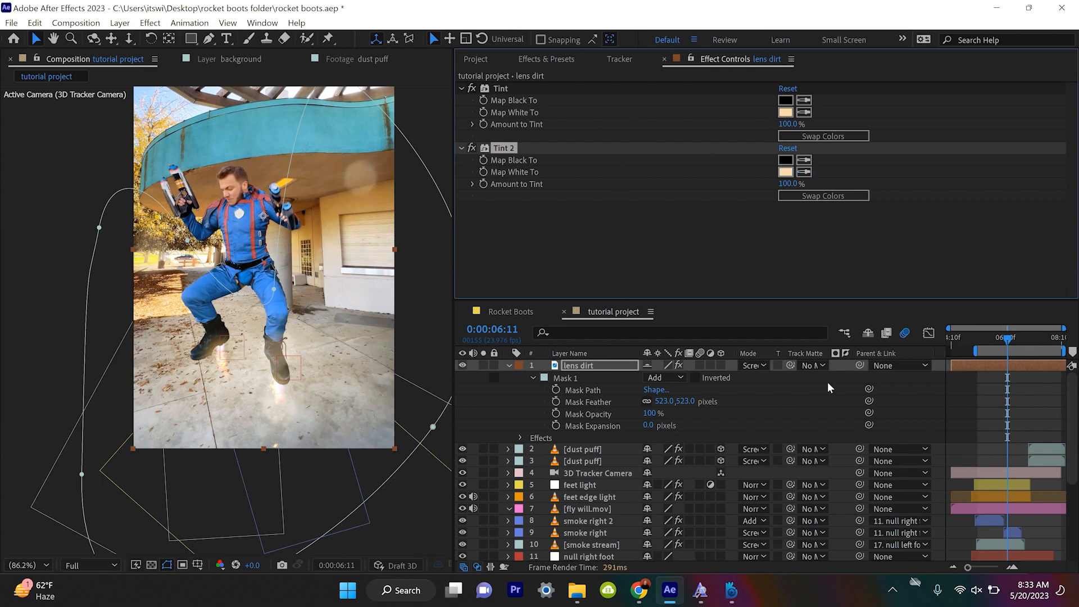
Keyframe the lens dirt layer's opacity from 0% at 0:00:05:14 to 66% at 0:00:06:04 and start a preview
{"action": "left_click_drag", "start_coordinate": [1011, 340], "coordinate": [999, 343]}
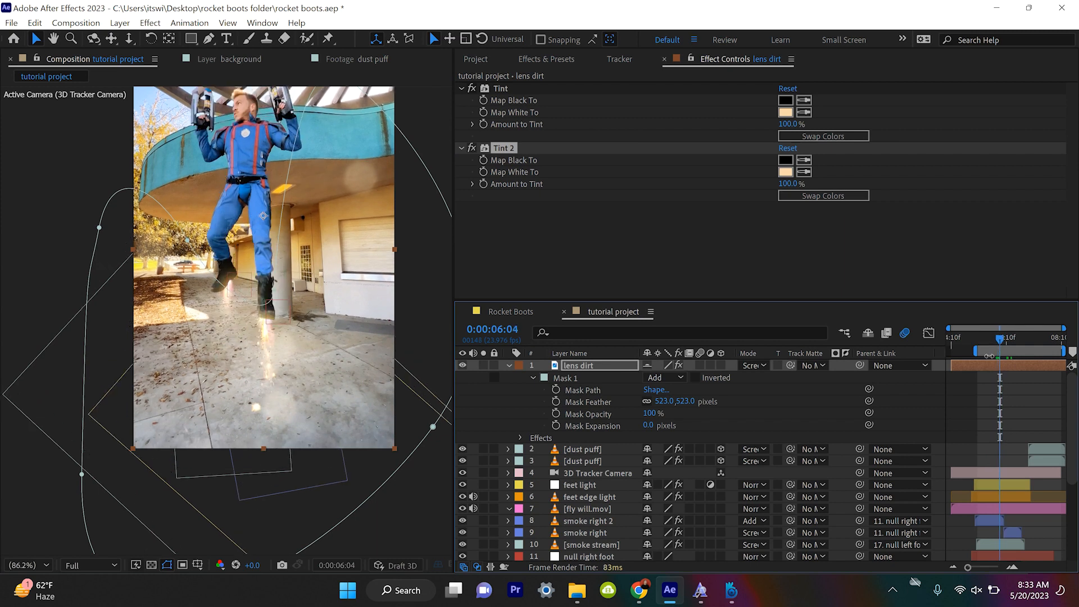
{"action": "key", "text": "t"}
{"action": "left_click", "coordinate": [544, 378]}
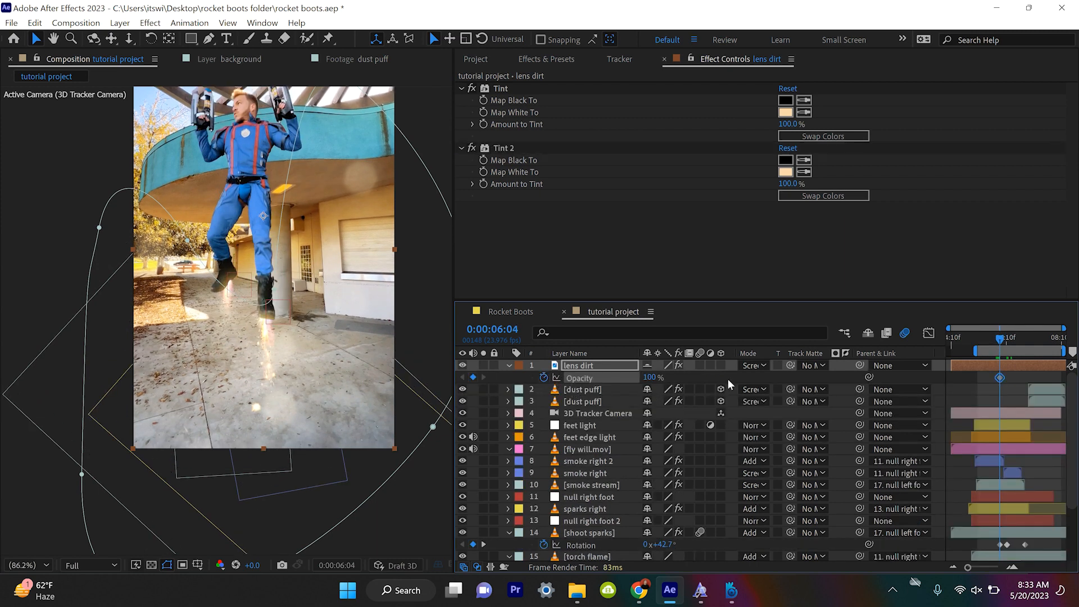
{"action": "left_click_drag", "start_coordinate": [634, 377], "coordinate": [625, 379]}
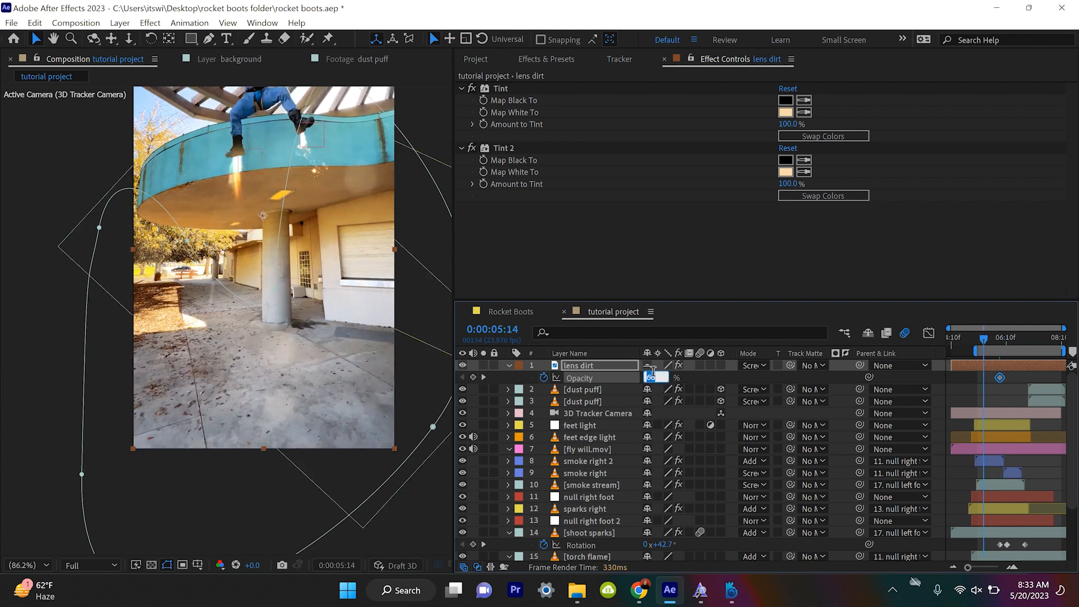
{"action": "key", "text": "space"}
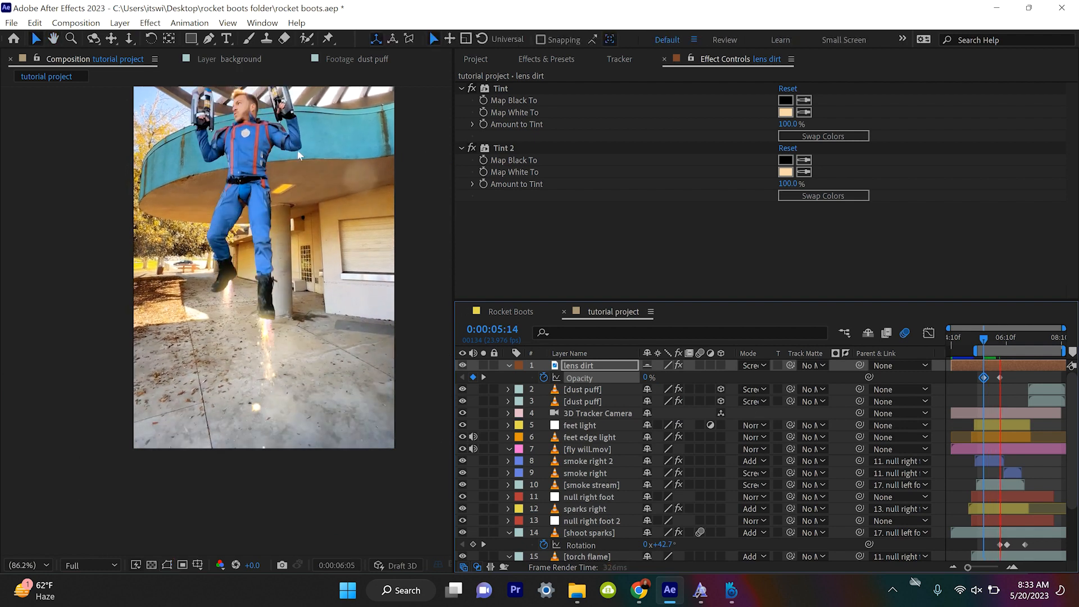
Review the lens dirt fade-in and keyframe the layer's opacity to 0% at 0:00:07:11
{"action": "left_click", "coordinate": [985, 341]}
{"action": "mouse_move", "coordinate": [984, 339]}
{"action": "left_mouse_down"}
{"action": "mouse_move", "coordinate": [1011, 339]}
{"action": "mouse_move", "coordinate": [996, 342]}
{"action": "left_mouse_up"}
{"action": "left_click", "coordinate": [978, 340]}
{"action": "key", "text": "space"}
{"action": "key", "text": "space"}
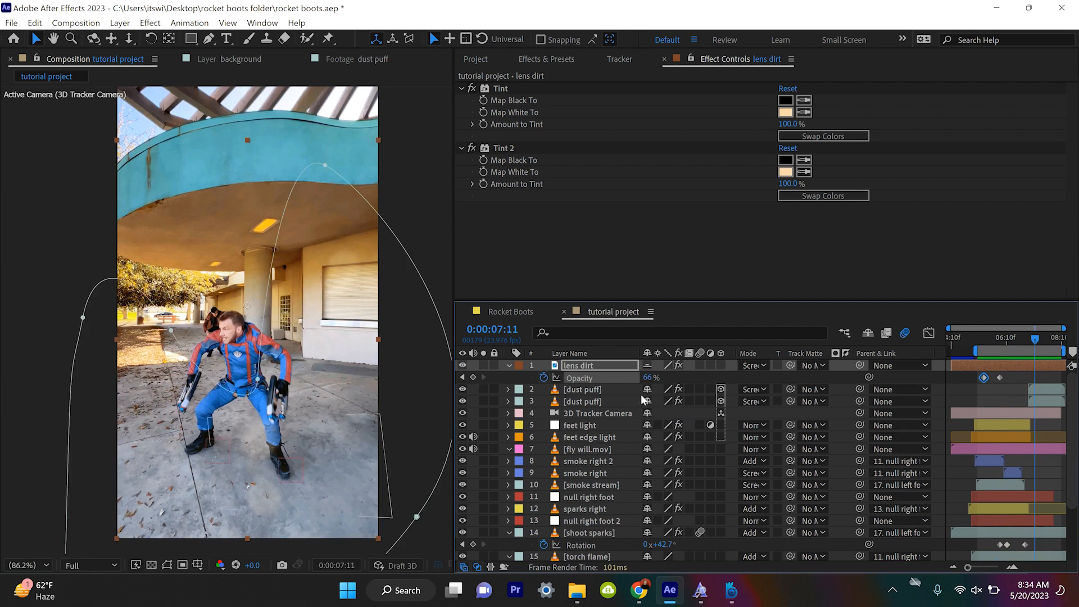
{"action": "key", "text": "Return"}
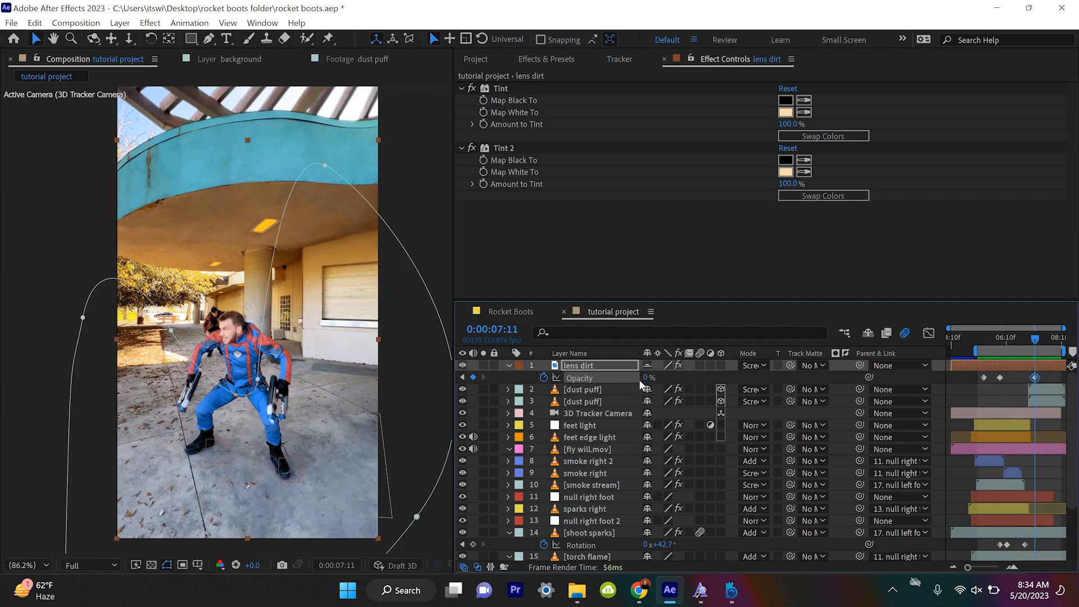
{"action": "key", "text": "space"}
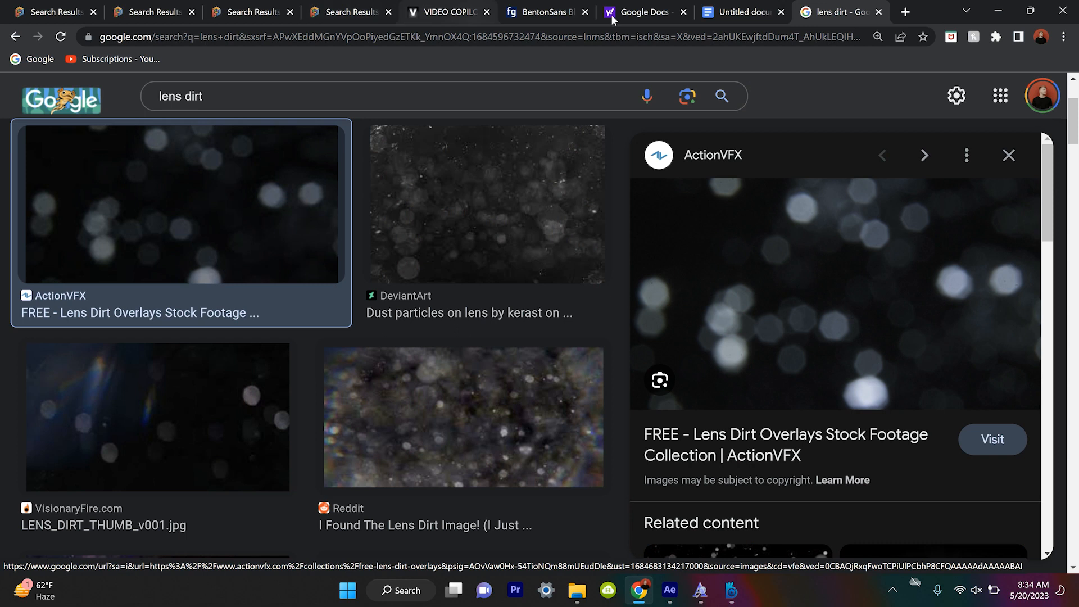
Switch to the Video Copilot page in the browser
{"action": "left_click", "coordinate": [441, 13]}
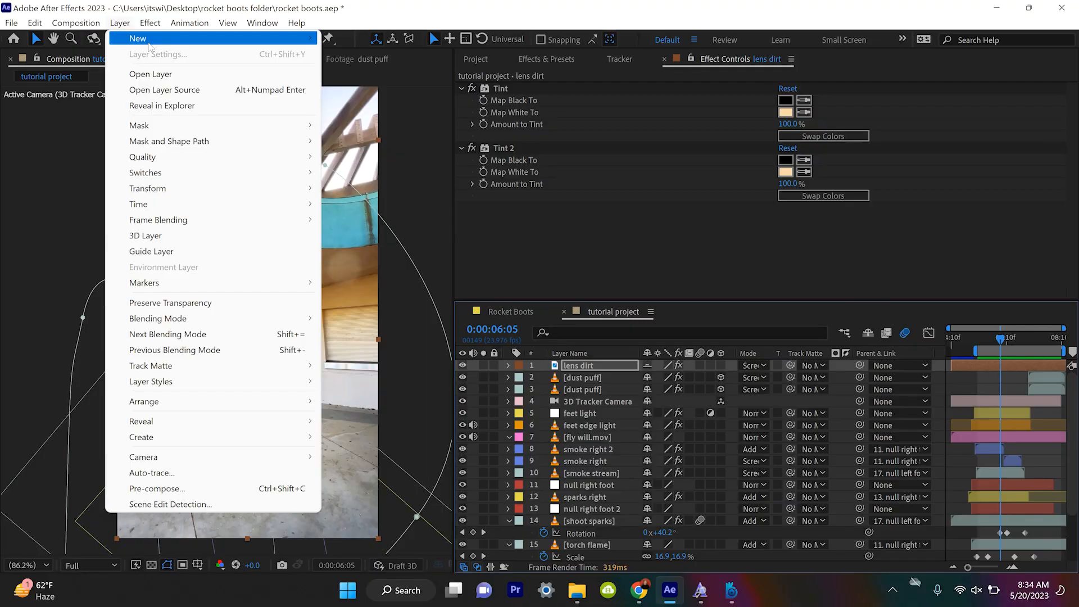
Create an adjustment layer above the lens dirt layer and apply the Video Copilot Heat Distortion effect to it
{"action": "mouse_move", "coordinate": [168, 38]}
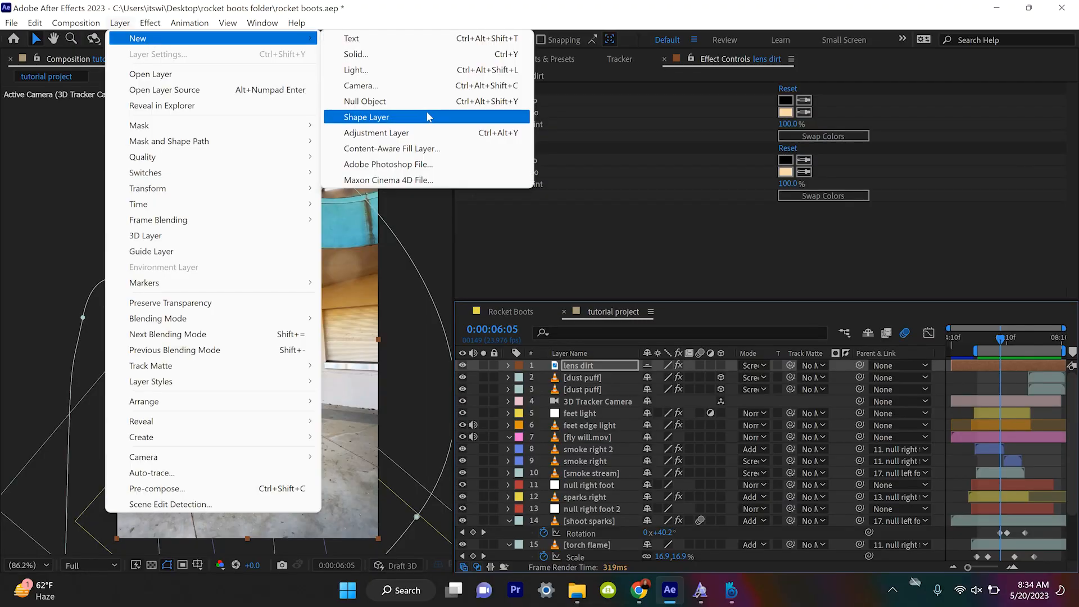
{"action": "left_click", "coordinate": [422, 129]}
{"action": "left_click", "coordinate": [534, 61]}
{"action": "left_click_drag", "start_coordinate": [526, 78], "coordinate": [441, 67]}
{"action": "type", "text": "heat"}
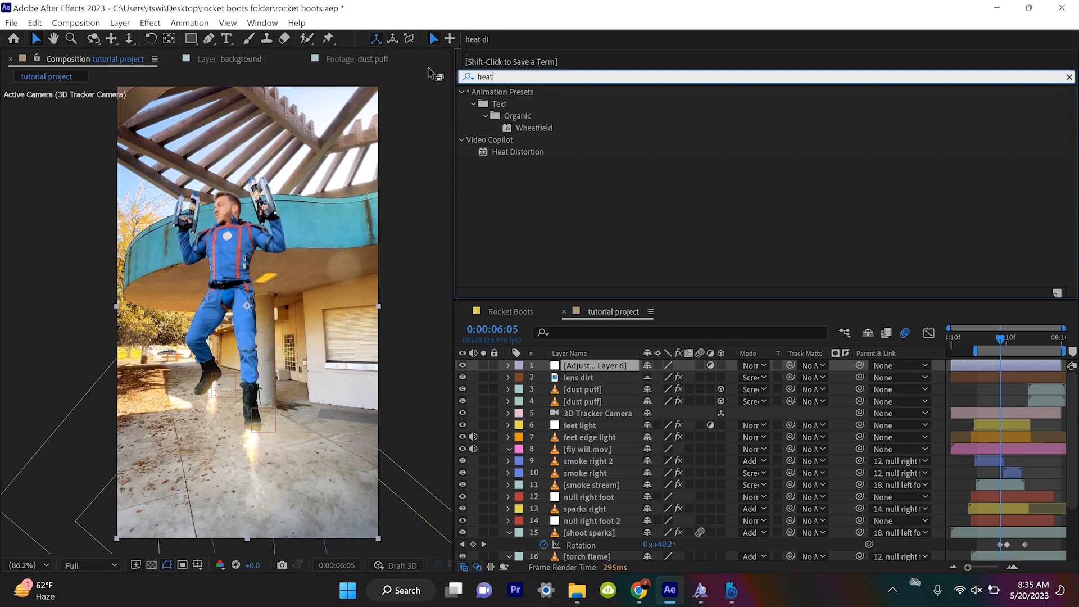
{"action": "left_click_drag", "start_coordinate": [515, 155], "coordinate": [623, 368]}
Draw a closed curved Pen mask on the heat distortion adjustment layer around the feet and boot flames
{"action": "scroll", "coordinate": [349, 340], "scroll_direction": "up", "scroll_amount": 3}
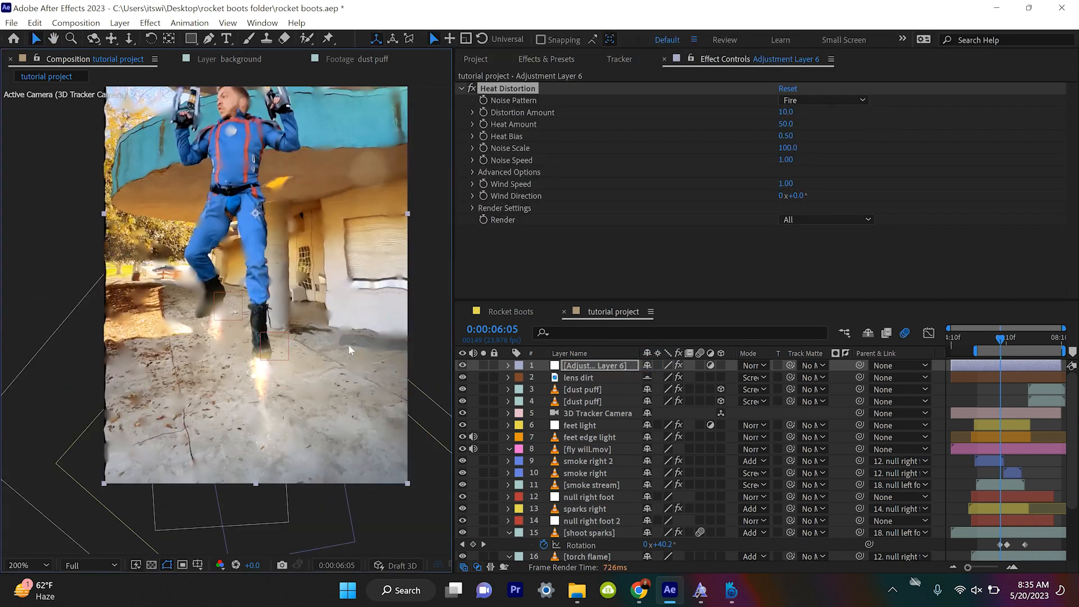
{"action": "scroll", "coordinate": [348, 298], "scroll_direction": "down", "scroll_amount": 1}
{"action": "left_click", "coordinate": [209, 39]}
{"action": "left_click", "coordinate": [191, 249]}
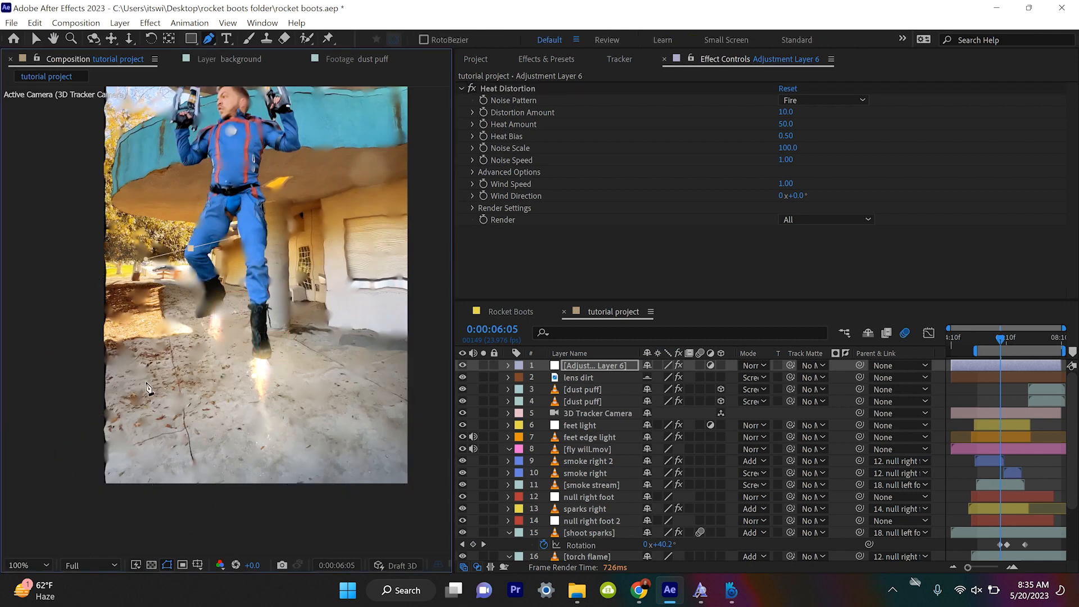
{"action": "left_click_drag", "start_coordinate": [275, 455], "coordinate": [296, 461]}
{"action": "left_click_drag", "start_coordinate": [381, 335], "coordinate": [438, 411]}
Set the heat distortion mask's feather to 327 pixels
{"action": "key", "text": "m"}
{"action": "key", "text": "m"}
{"action": "left_click_drag", "start_coordinate": [661, 402], "coordinate": [753, 404]}
{"action": "left_click_drag", "start_coordinate": [862, 416], "coordinate": [906, 409]}
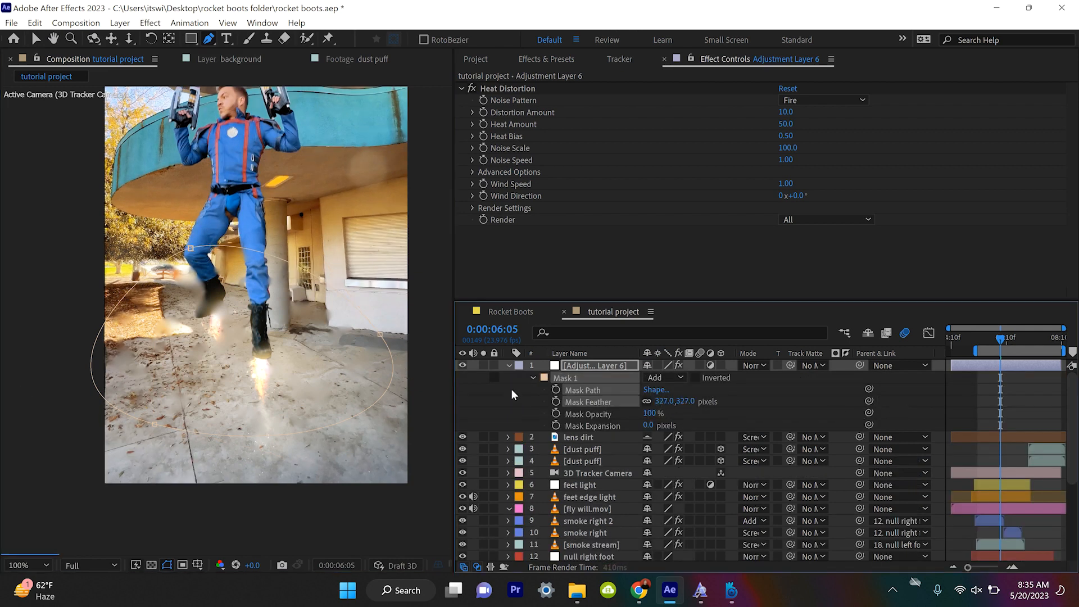
Keyframe the heat distortion mask's path, moving the mask at several times up to 0:00:06:15 so it follows the feet
{"action": "left_click_drag", "start_coordinate": [1002, 337], "coordinate": [988, 341]}
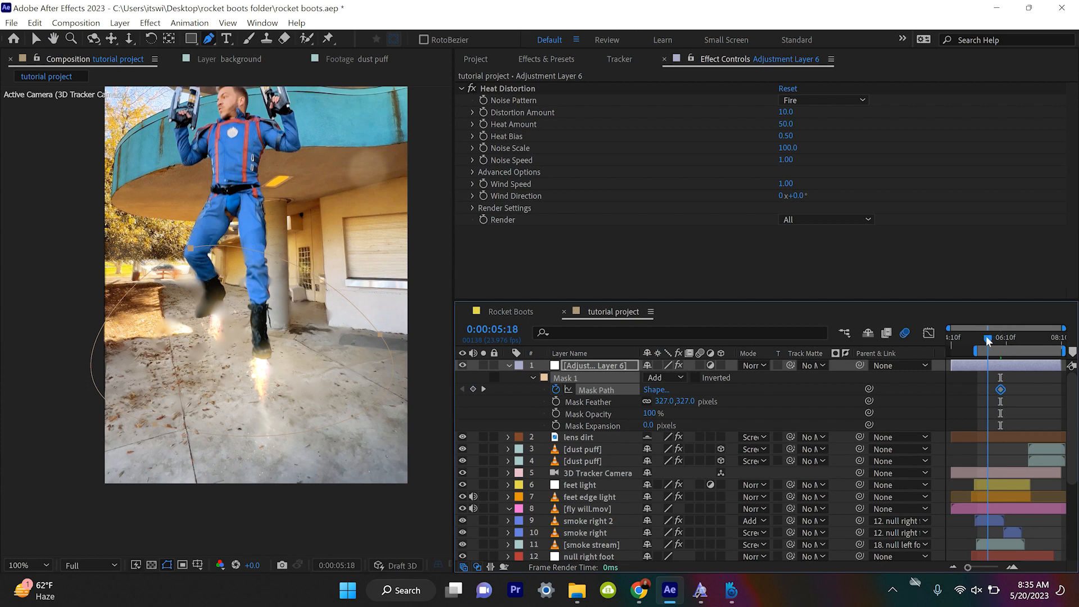
{"action": "double_click", "coordinate": [190, 249]}
{"action": "left_click_drag", "start_coordinate": [278, 347], "coordinate": [293, 267]}
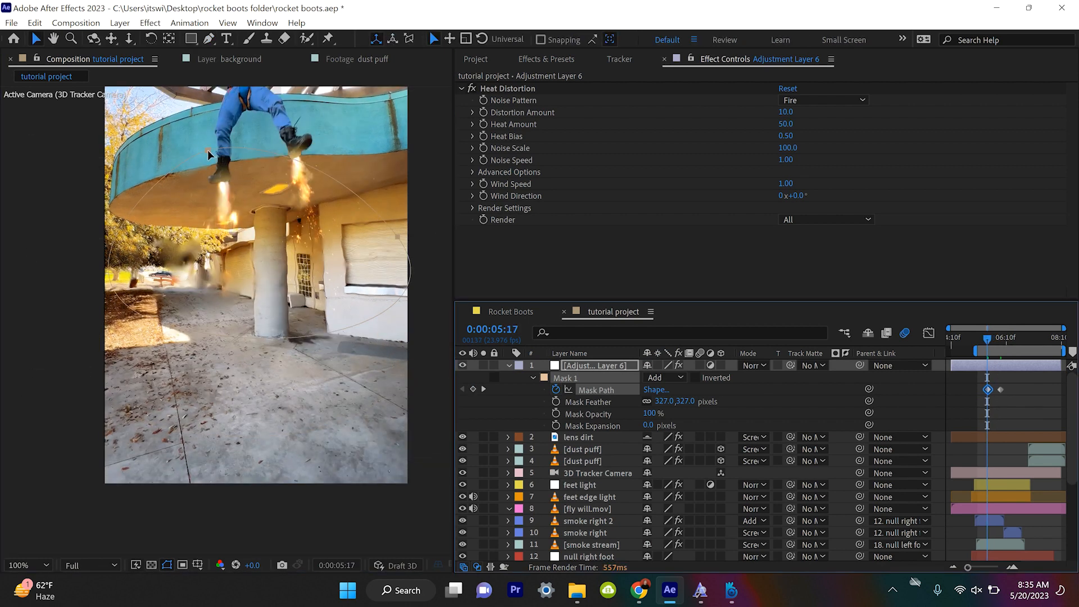
{"action": "left_click", "coordinate": [234, 126]}
{"action": "left_click_drag", "start_coordinate": [235, 129], "coordinate": [247, 126]}
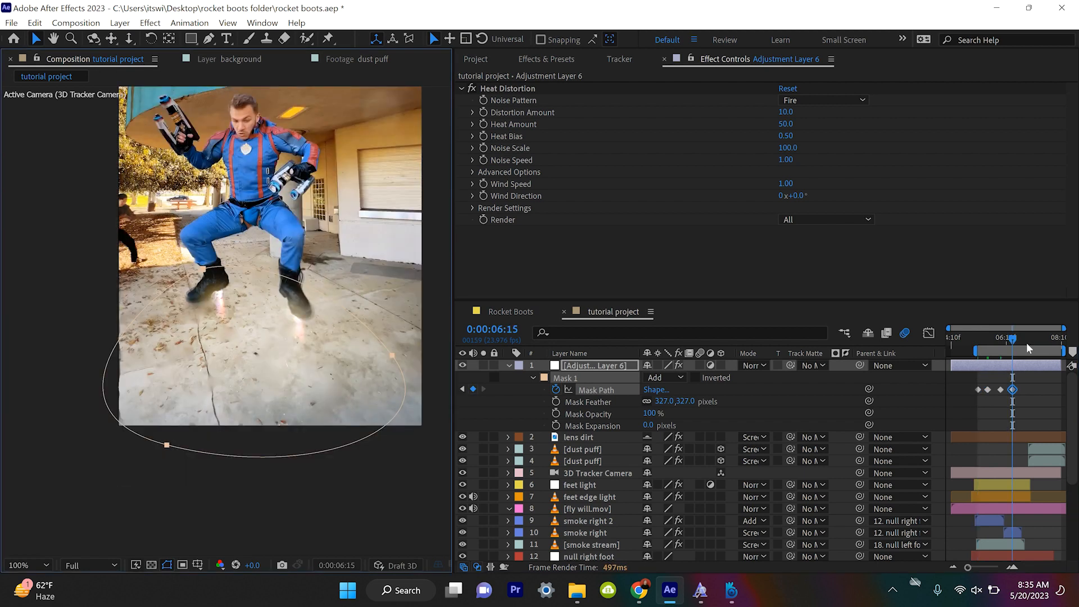
Reshape the heat distortion mask at 0:00:07:03 into a wider, flatter oval around the feet on the ground
{"action": "left_click", "coordinate": [1026, 343]}
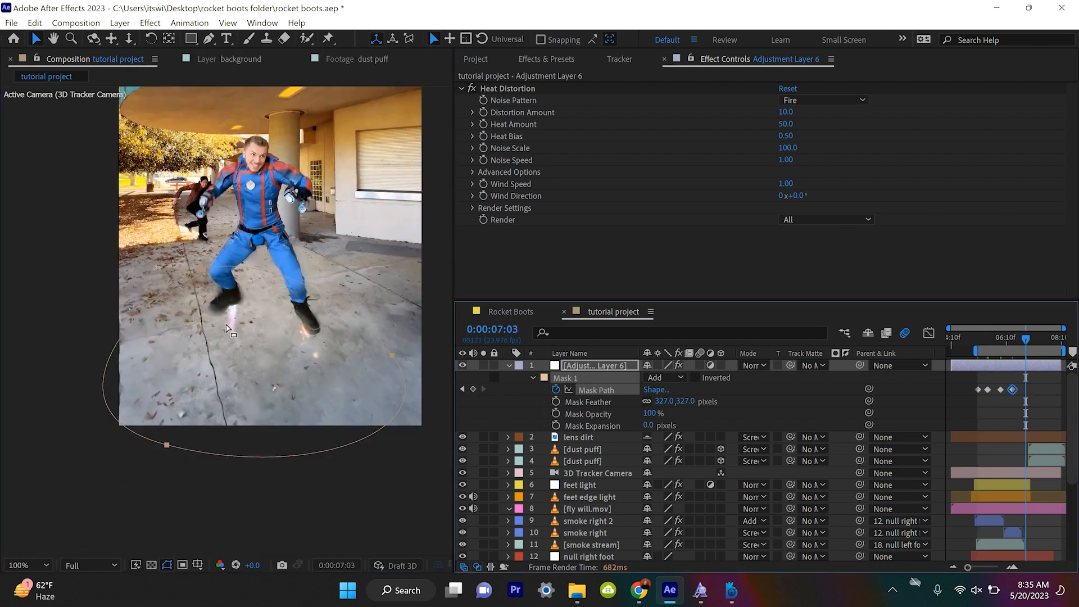
{"action": "left_click_drag", "start_coordinate": [130, 270], "coordinate": [107, 263]}
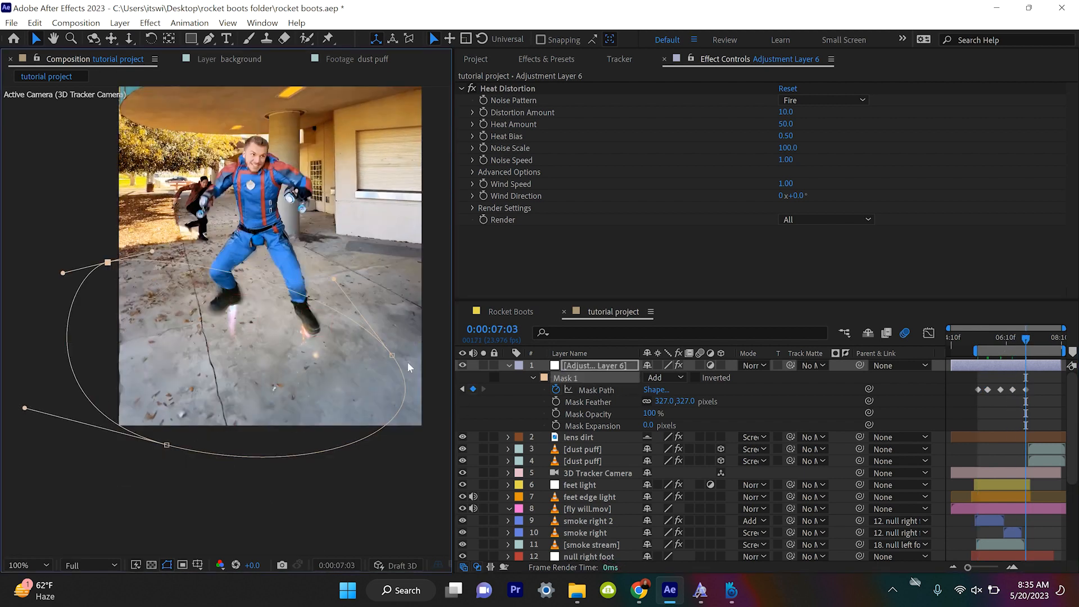
{"action": "left_click_drag", "start_coordinate": [392, 355], "coordinate": [454, 321]}
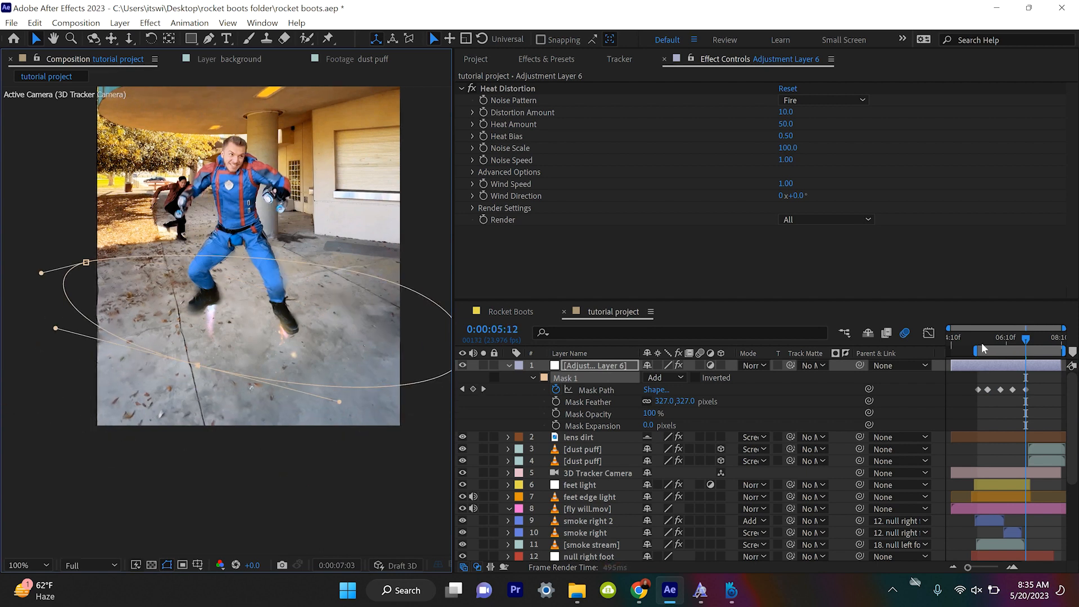
Play back the flight from around 0:00:05:11 to check the animated heat distortion mask
{"action": "left_click", "coordinate": [982, 344]}
{"action": "key", "text": "space"}
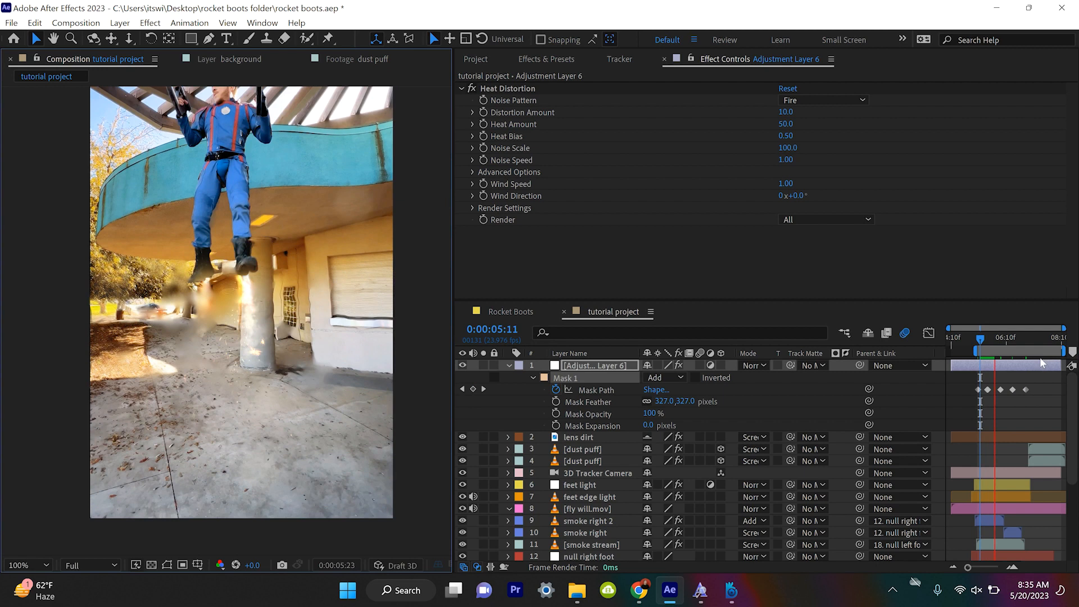
{"action": "left_click", "coordinate": [985, 344]}
{"action": "key", "text": "space"}
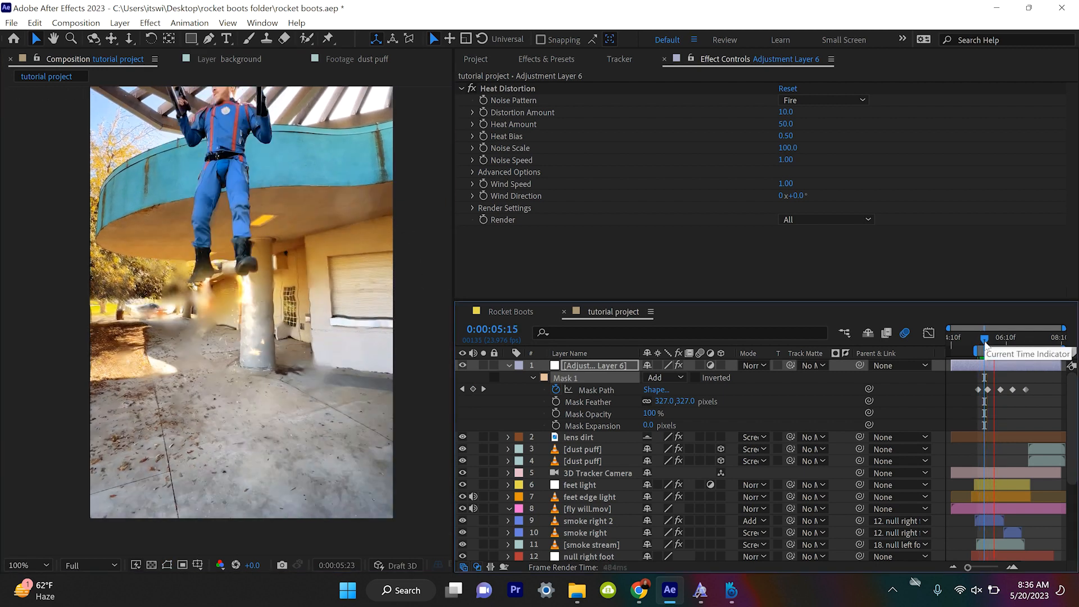
{"action": "left_click", "coordinate": [984, 344]}
{"action": "key", "text": "space"}
Keyframe the heat distortion mask's opacity to fade in from 0% at 0:00:05:15 and preview the result
{"action": "left_click", "coordinate": [994, 339]}
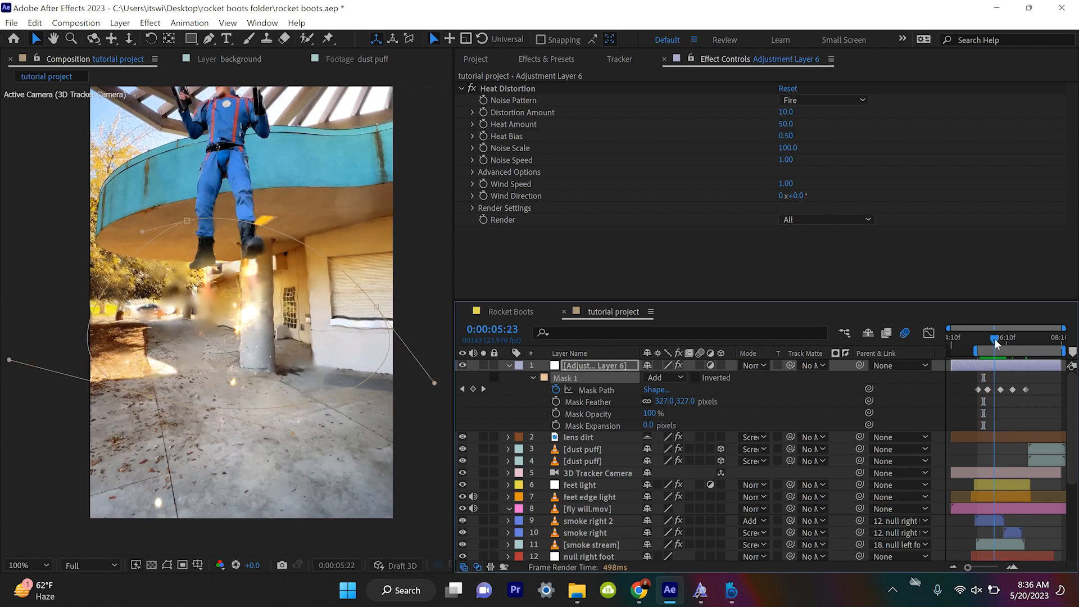
{"action": "left_click", "coordinate": [556, 413]}
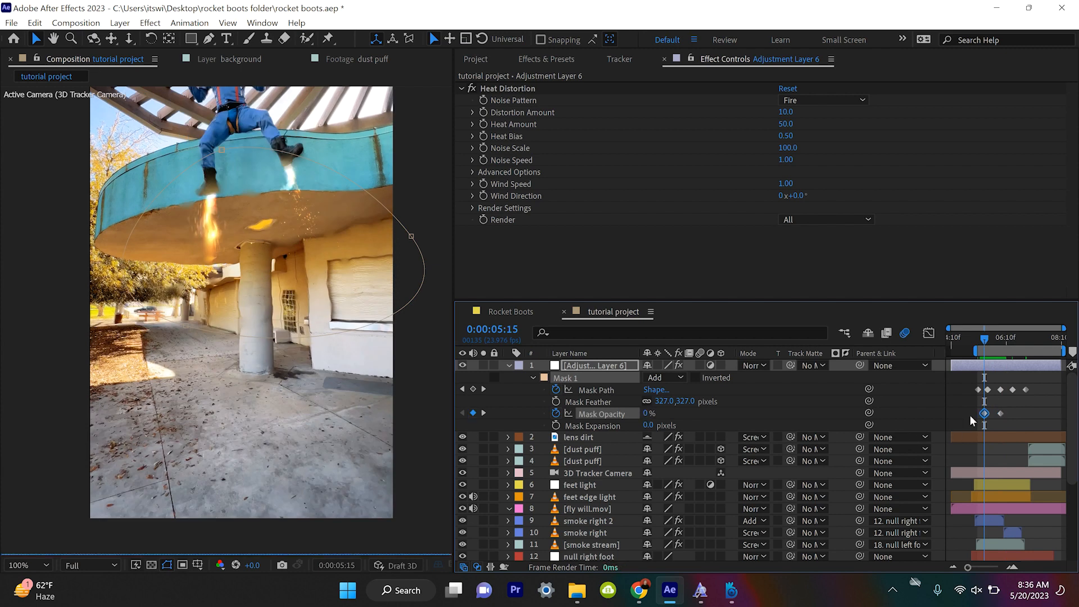
{"action": "key", "text": "space"}
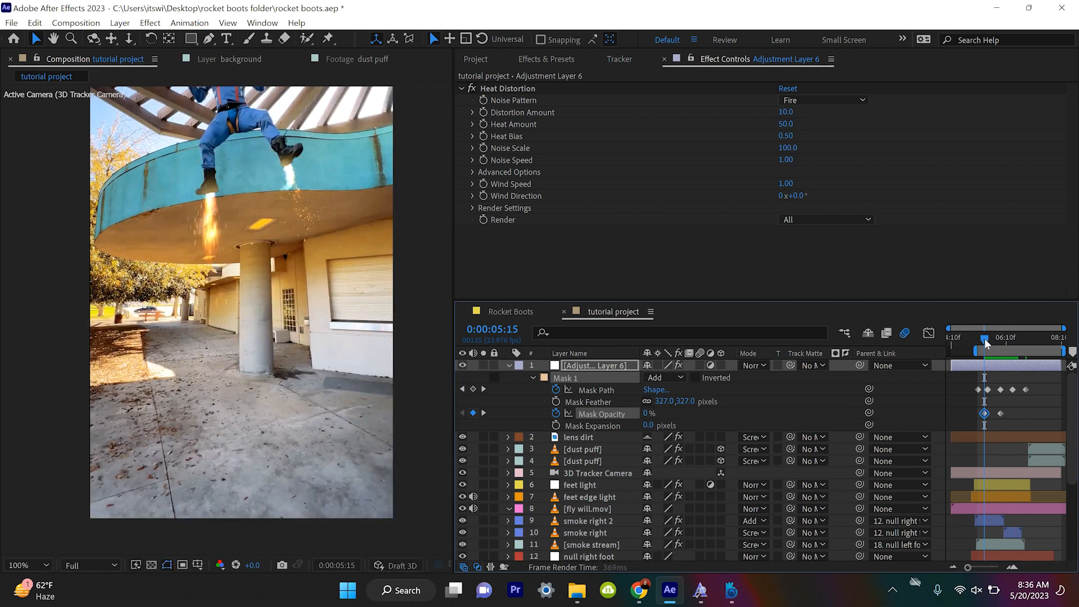
{"action": "key", "text": "space"}
{"action": "key", "text": "space"}
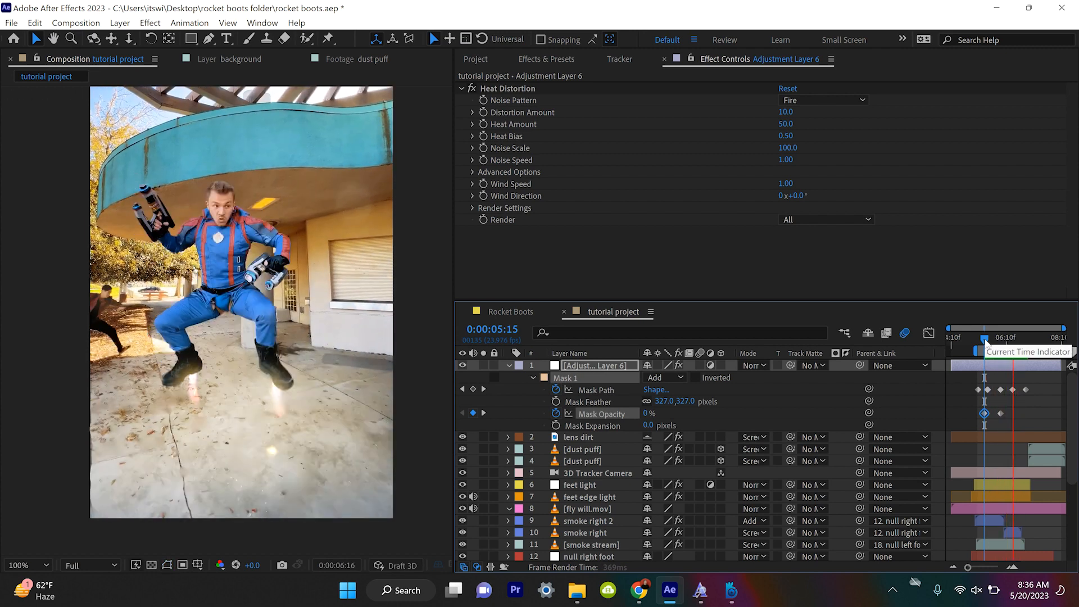
Keyframe the heat distortion mask's opacity to 0% at 0:00:07:06 and preview the fade-out
{"action": "left_click_drag", "start_coordinate": [986, 342], "coordinate": [1030, 343]}
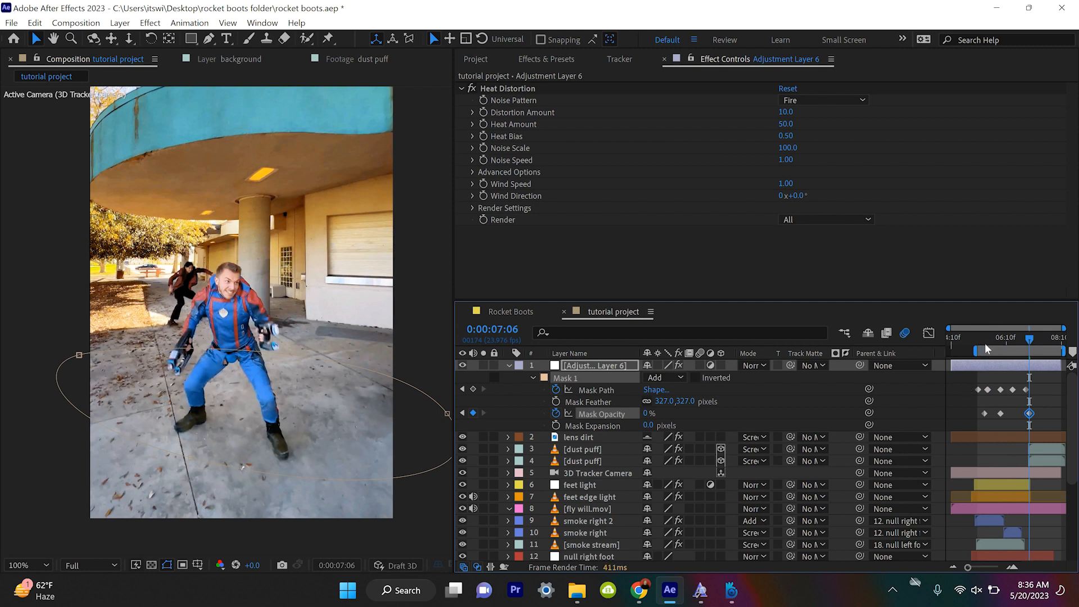
{"action": "key", "text": "space"}
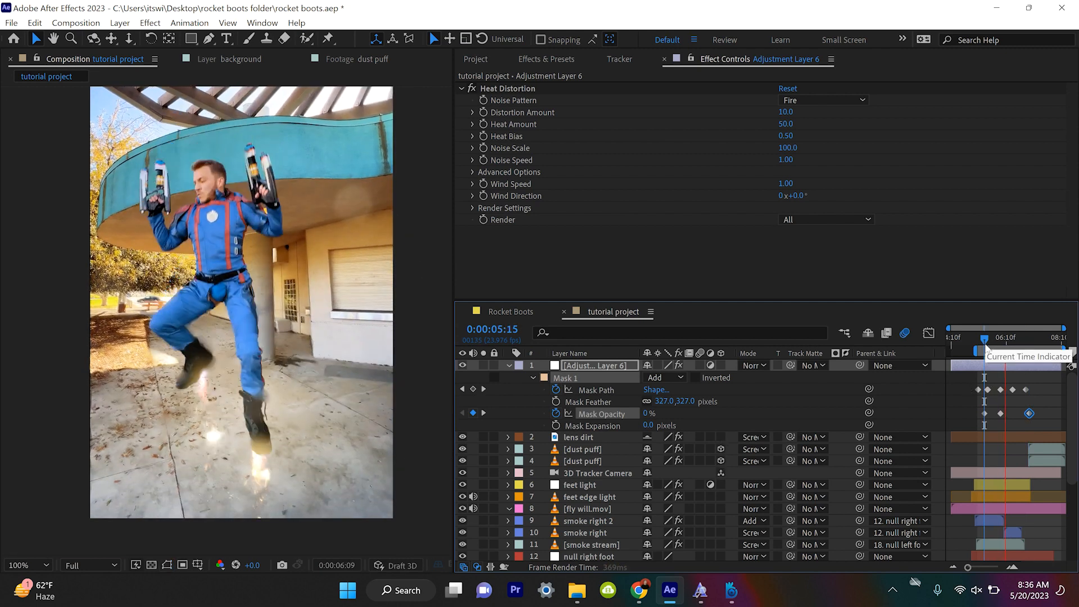
{"action": "key", "text": "space"}
Go to 0:00:05:09 and set the composition view's magnification to 100%
{"action": "key", "text": "comma"}
{"action": "key", "text": "comma"}
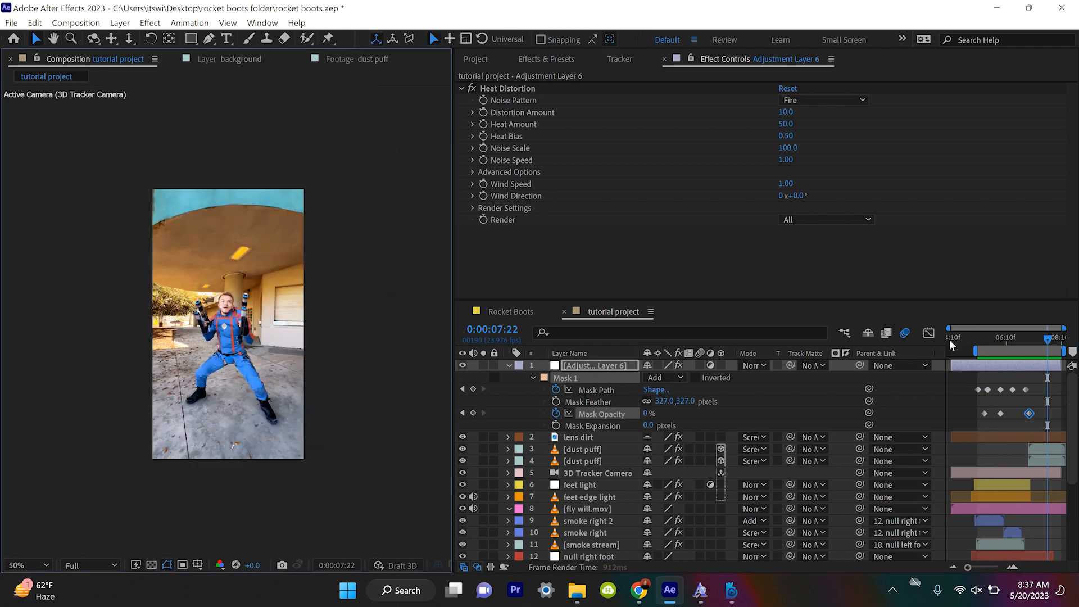
{"action": "left_click", "coordinate": [976, 343]}
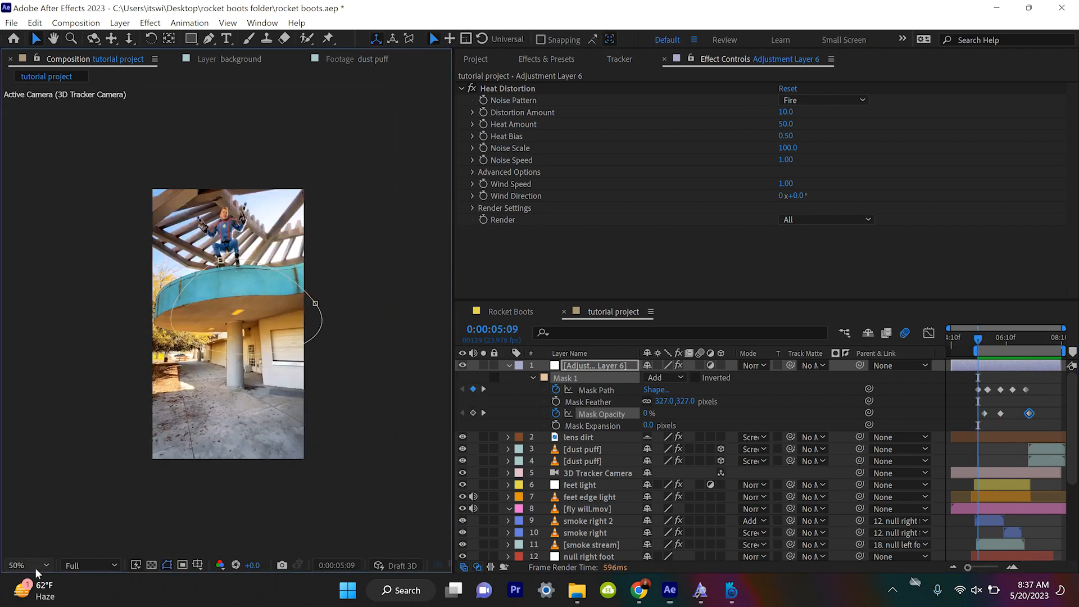
{"action": "left_click", "coordinate": [36, 569]}
{"action": "left_click", "coordinate": [20, 564]}
{"action": "left_click", "coordinate": [20, 564]}
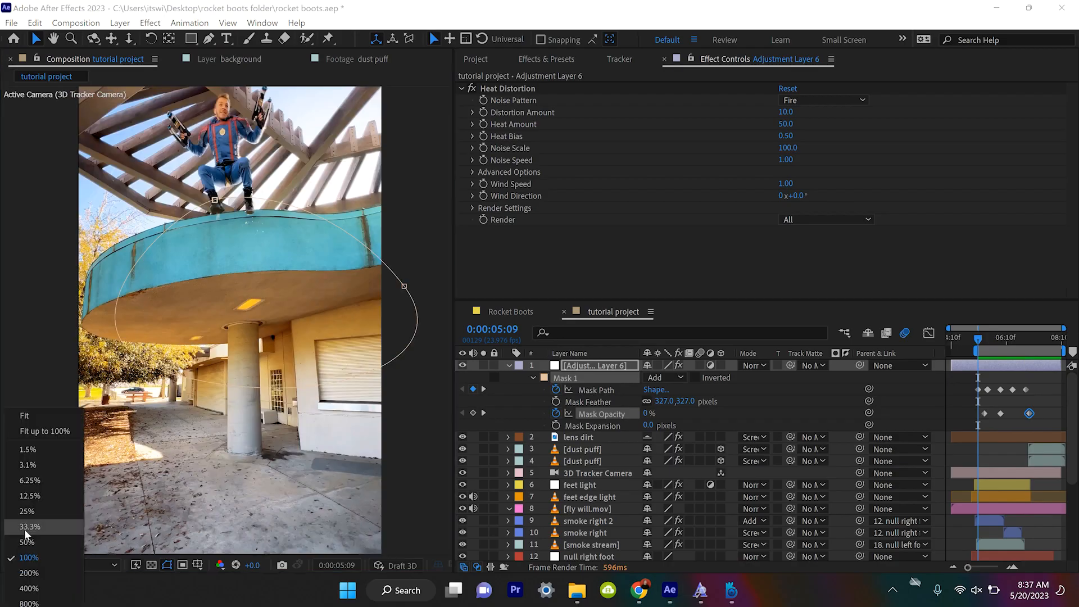